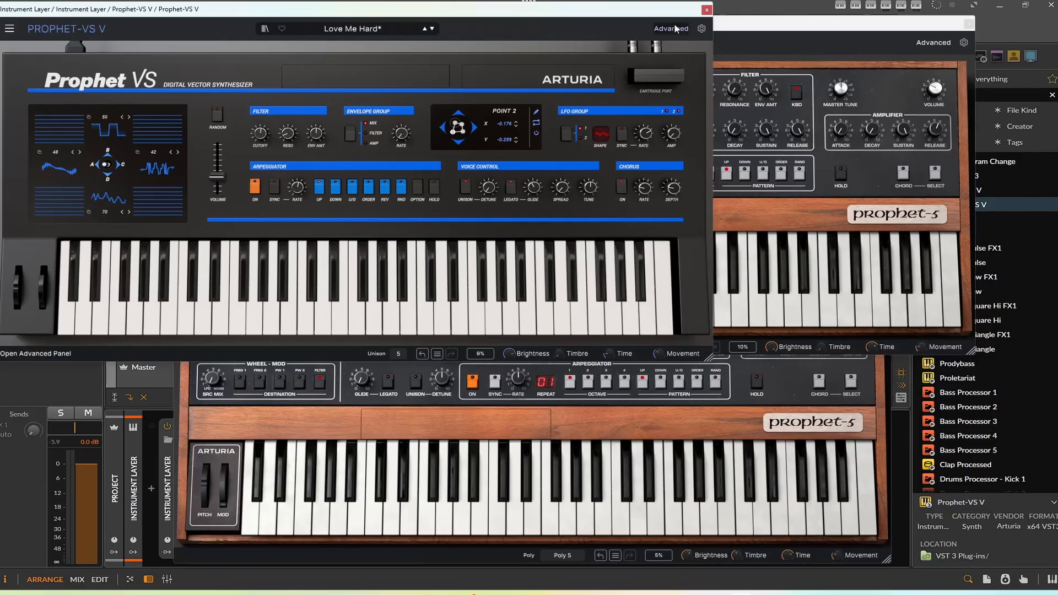
# Step: Close the Prophet-VS V and Prophet-5 V plug-in windows
pyautogui.click(706, 11)
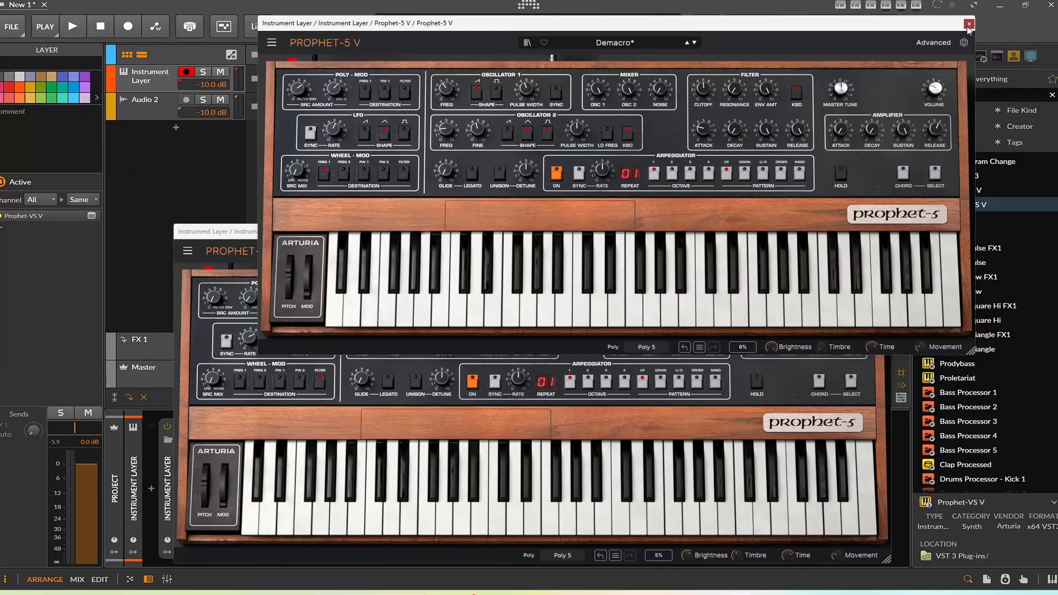
pyautogui.click(969, 24)
pyautogui.click(885, 232)
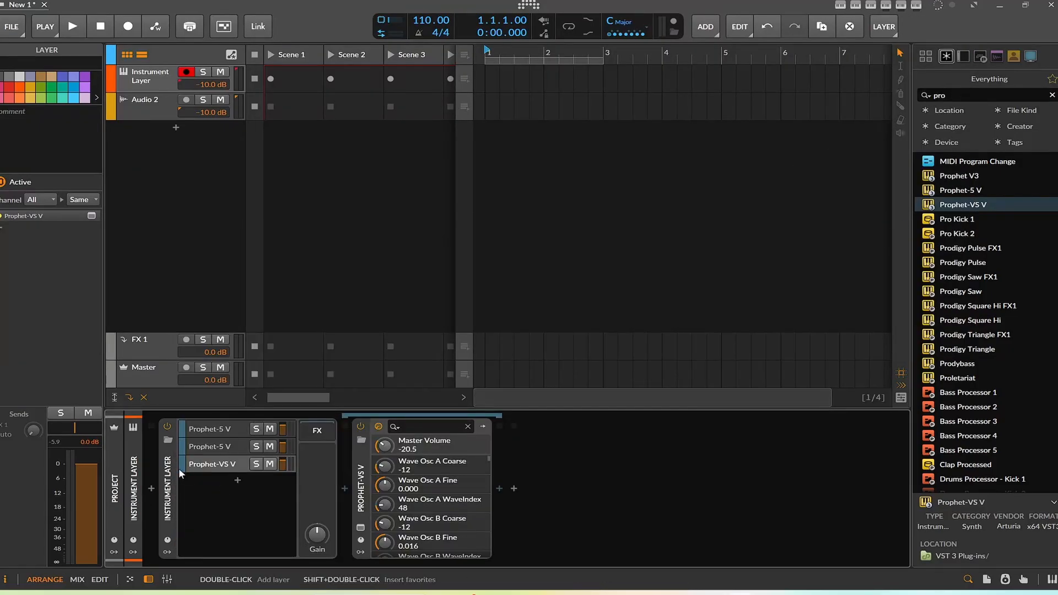
# Step: Convert the Instrument Layer container into an Instrument Selector
pyautogui.rightClick(168, 479)
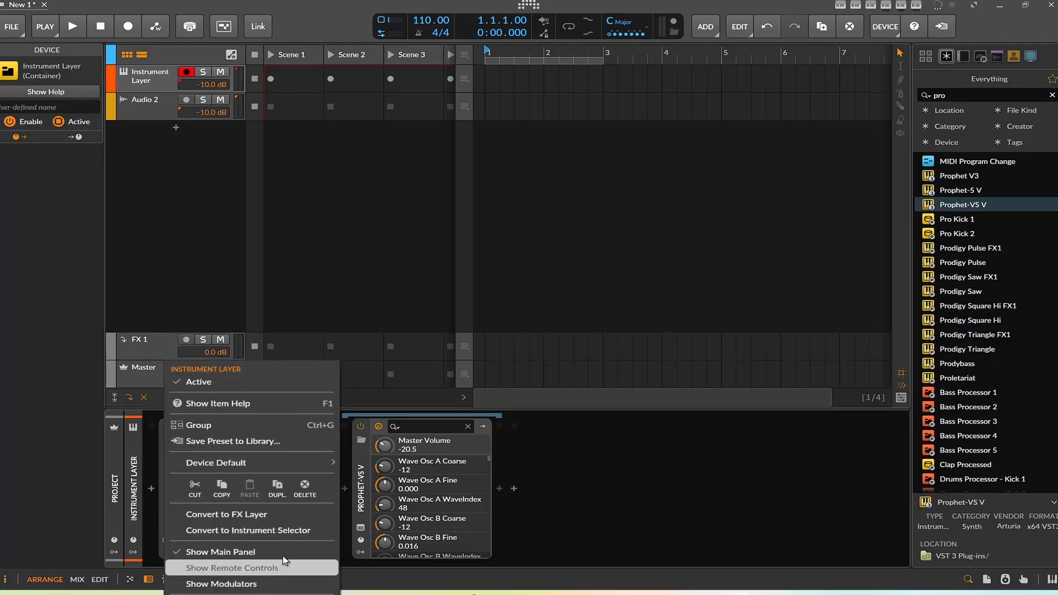
pyautogui.click(282, 530)
# Step: Cycle the selector's active layer through the three Prophet layers, ending on layer 1
pyautogui.click(271, 426)
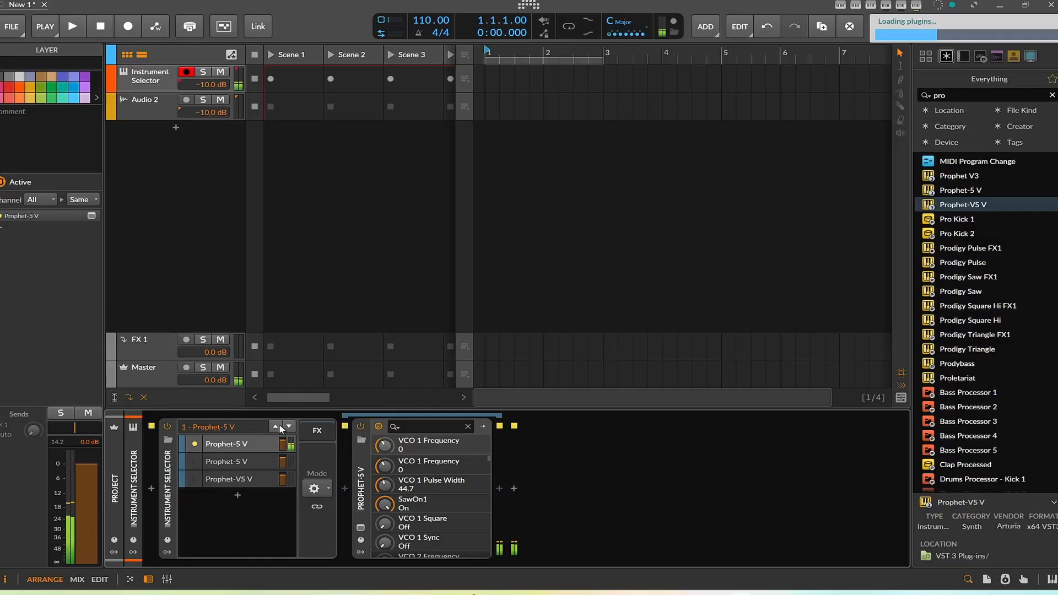
pyautogui.click(279, 425)
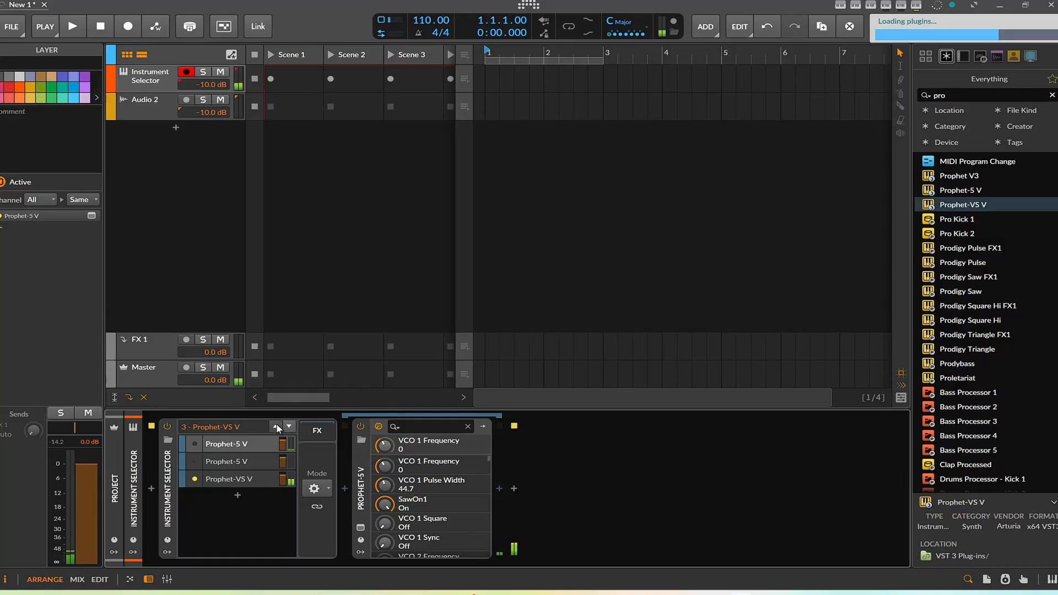
pyautogui.click(276, 425)
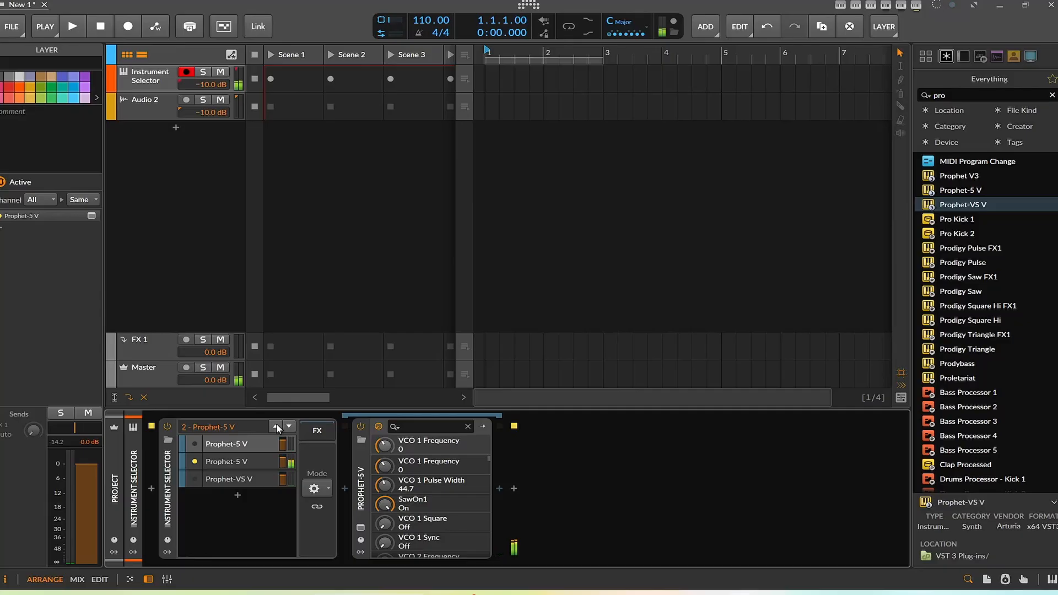
pyautogui.click(290, 426)
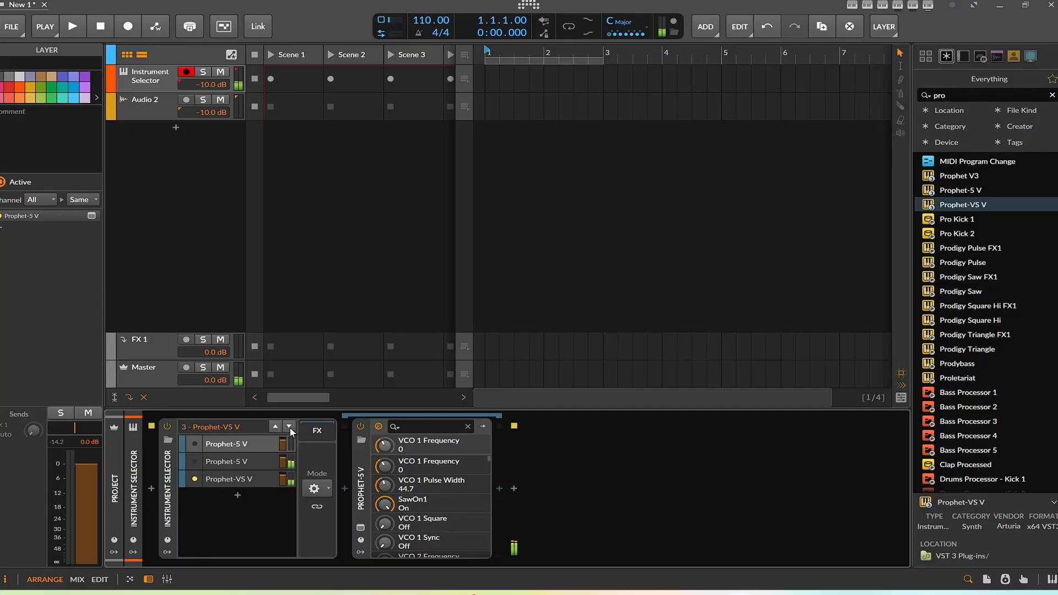
pyautogui.click(289, 428)
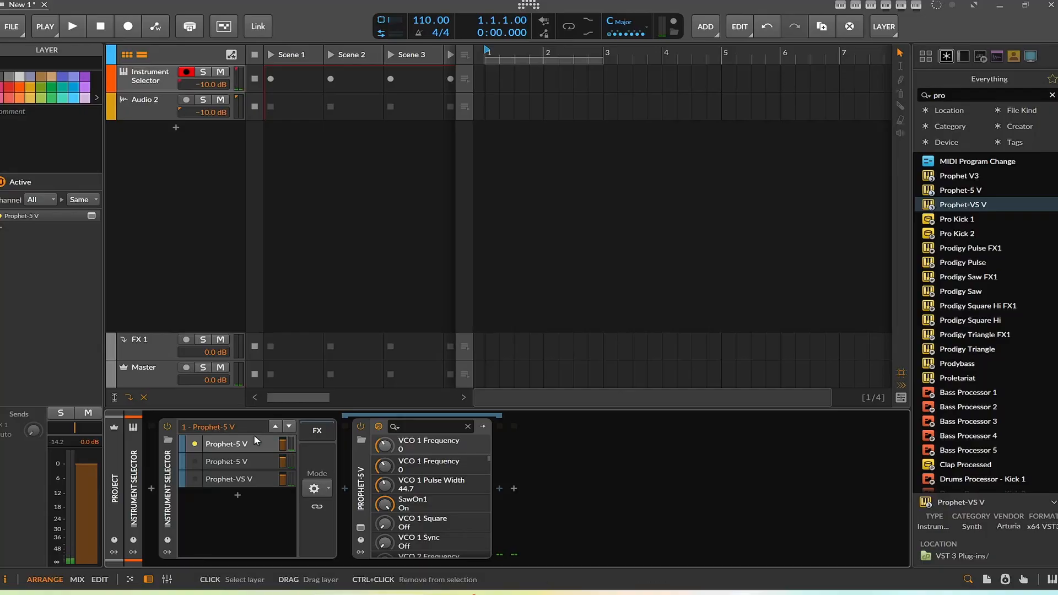
# Step: Set the Instrument Selector mode to Random
pyautogui.click(321, 488)
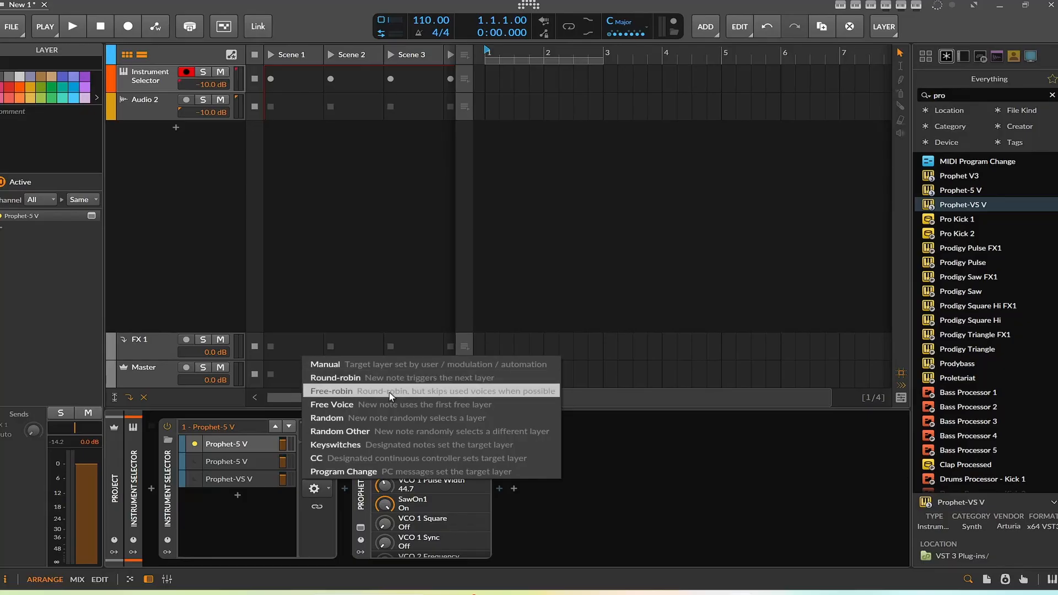
pyautogui.click(425, 417)
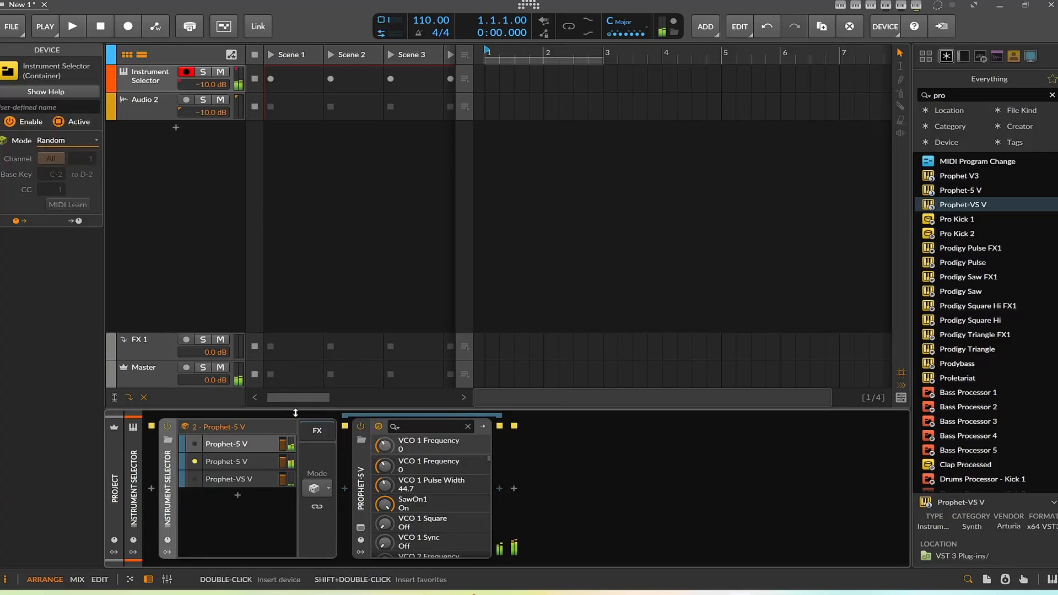
# Step: Change the Instrument Selector mode to Random Other
pyautogui.click(315, 490)
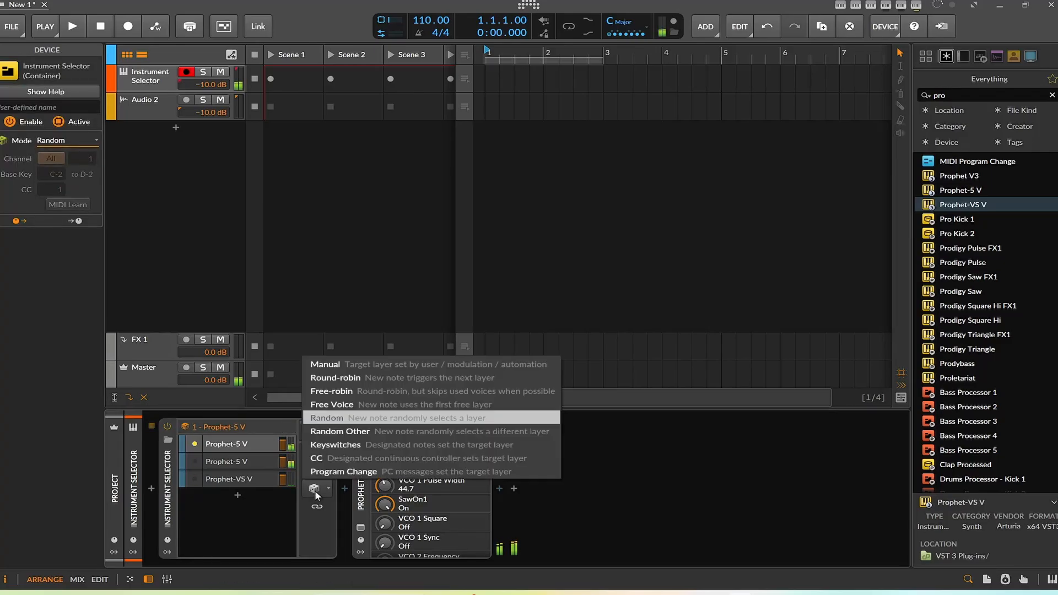
pyautogui.click(379, 432)
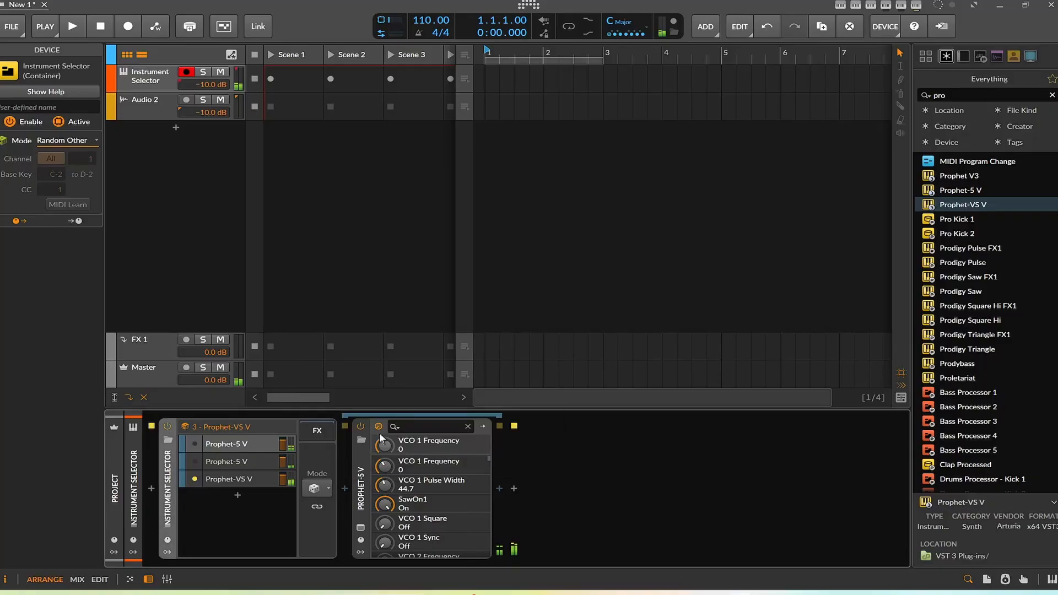
pyautogui.click(325, 490)
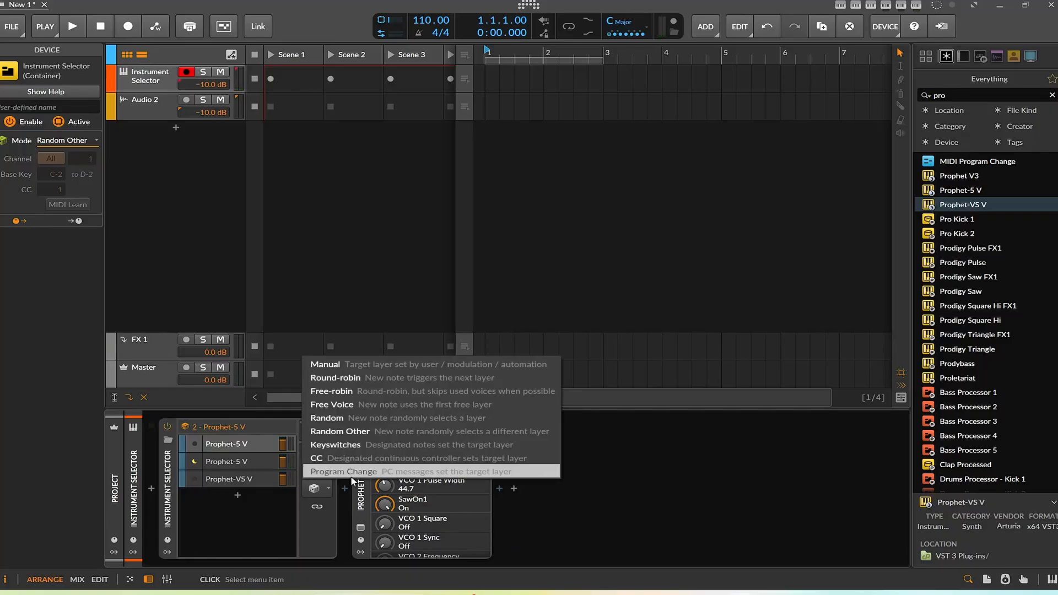
pyautogui.click(576, 462)
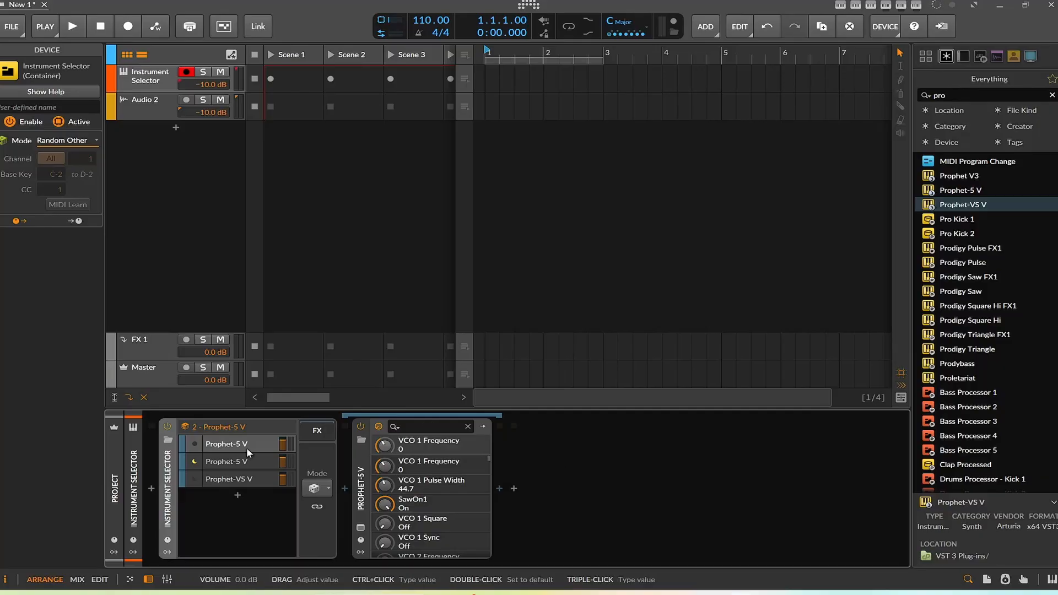
# Step: Convert the Instrument Selector back into an Instrument Layer
pyautogui.rightClick(168, 480)
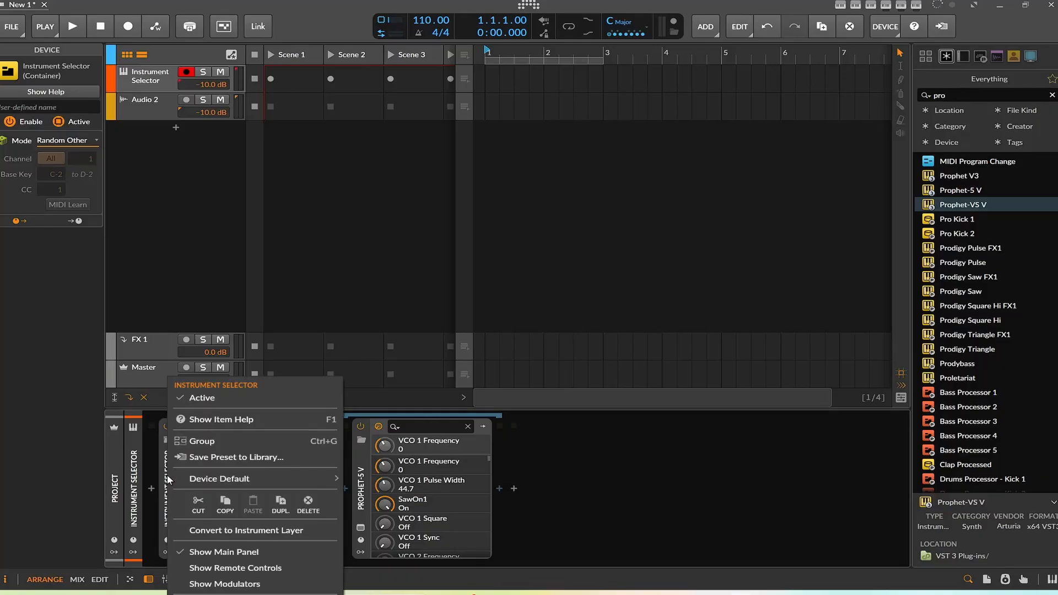
pyautogui.click(250, 531)
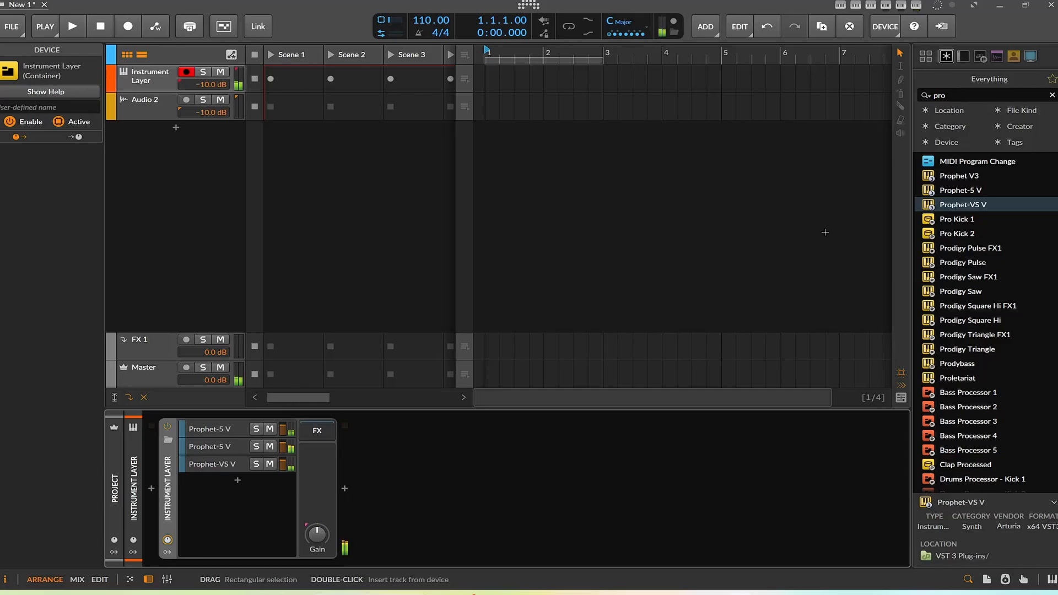
# Step: Search the browser for grid and insert an FX Grid after the Instrument Layer, opening its editor
pyautogui.click(1053, 95)
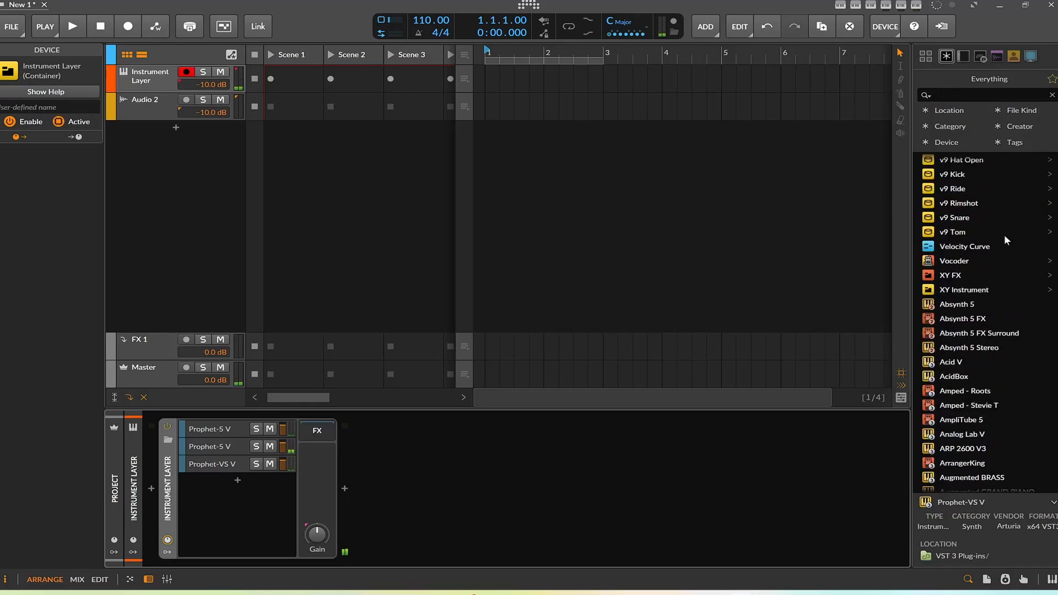
pyautogui.scroll(-10, 1004, 233)
pyautogui.scroll(15, 1042, 286)
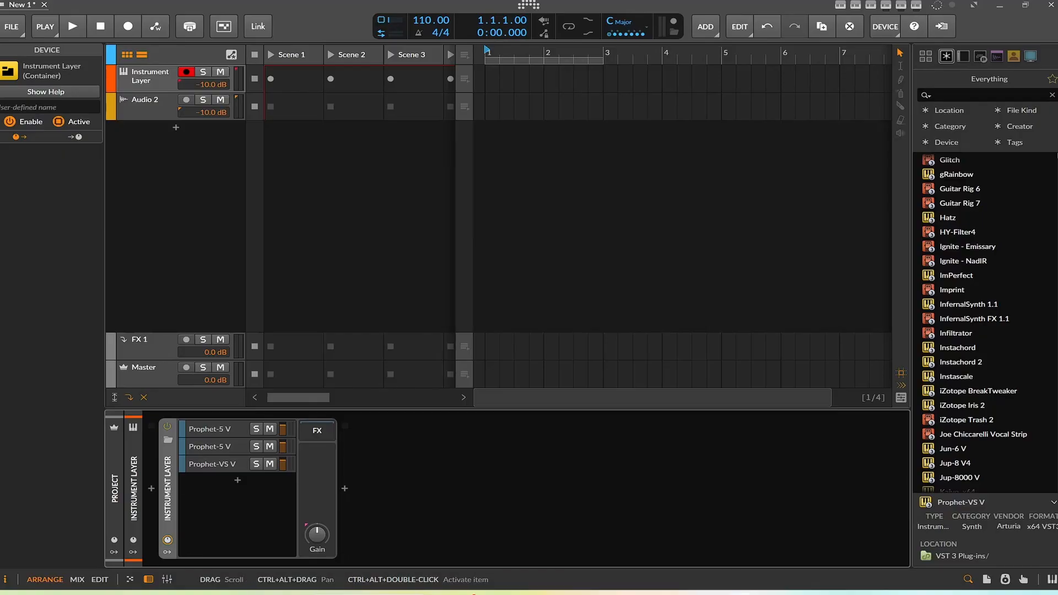
pyautogui.moveTo(1057, 166); pyautogui.dragTo(1057, 153)
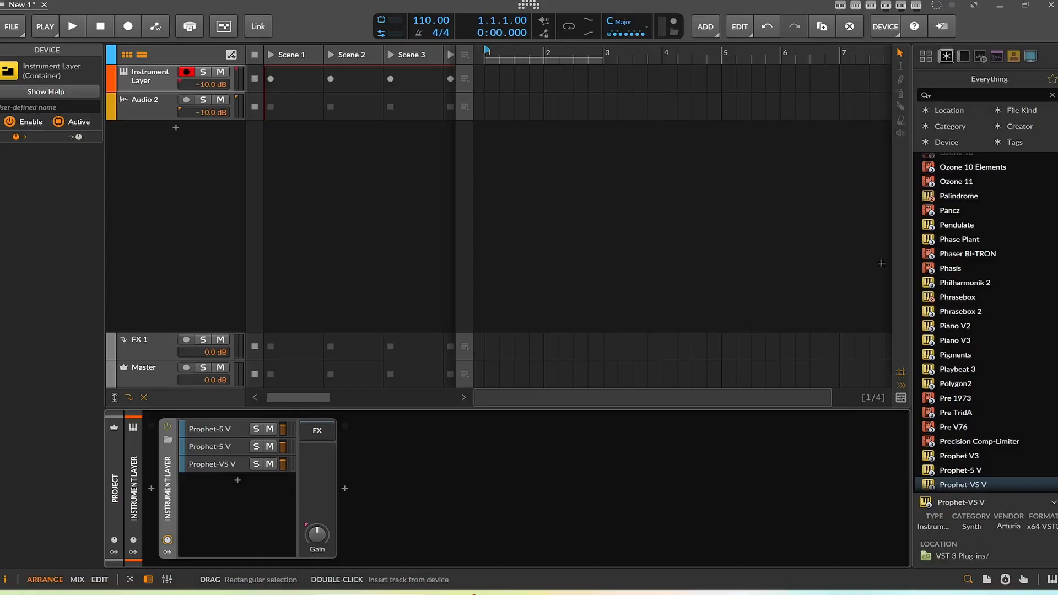
pyautogui.click(964, 94)
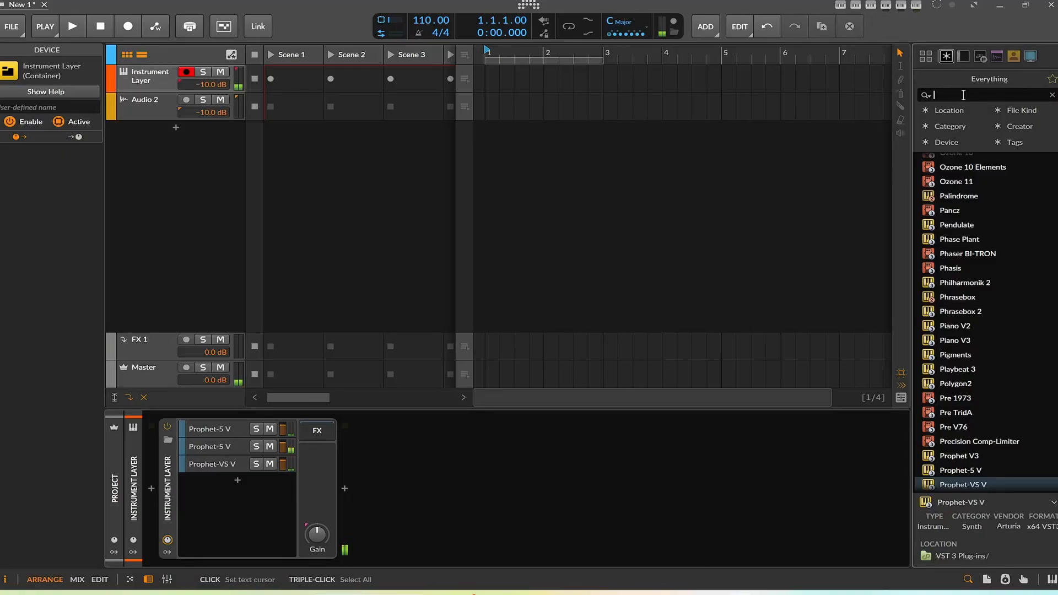
pyautogui.write('grid')
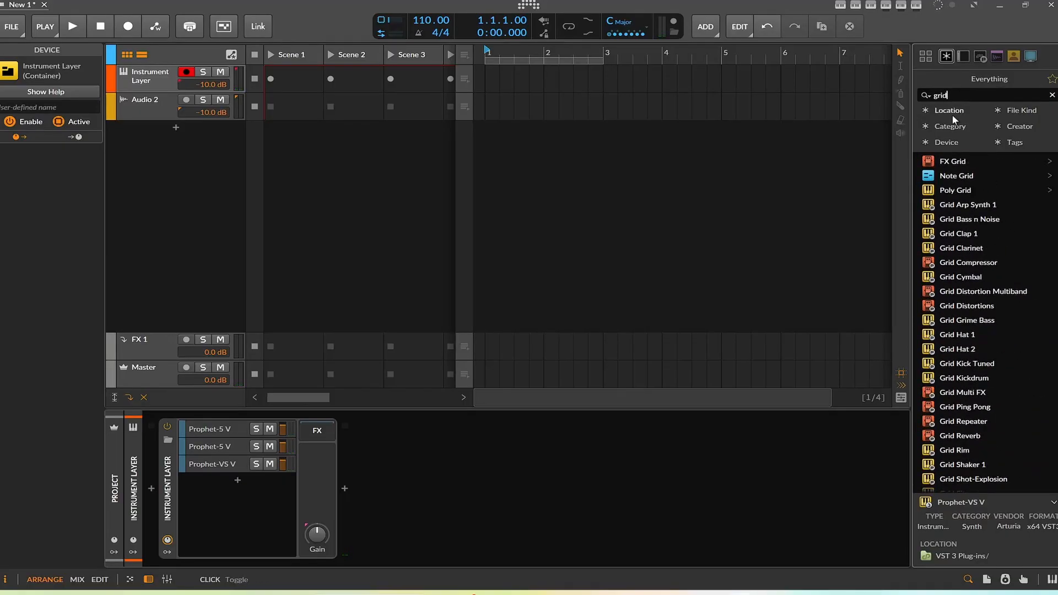
pyautogui.moveTo(947, 161)
pyautogui.mouseDown()
pyautogui.moveTo(462, 457)
pyautogui.moveTo(450, 444)
pyautogui.mouseUp()
pyautogui.click(445, 454)
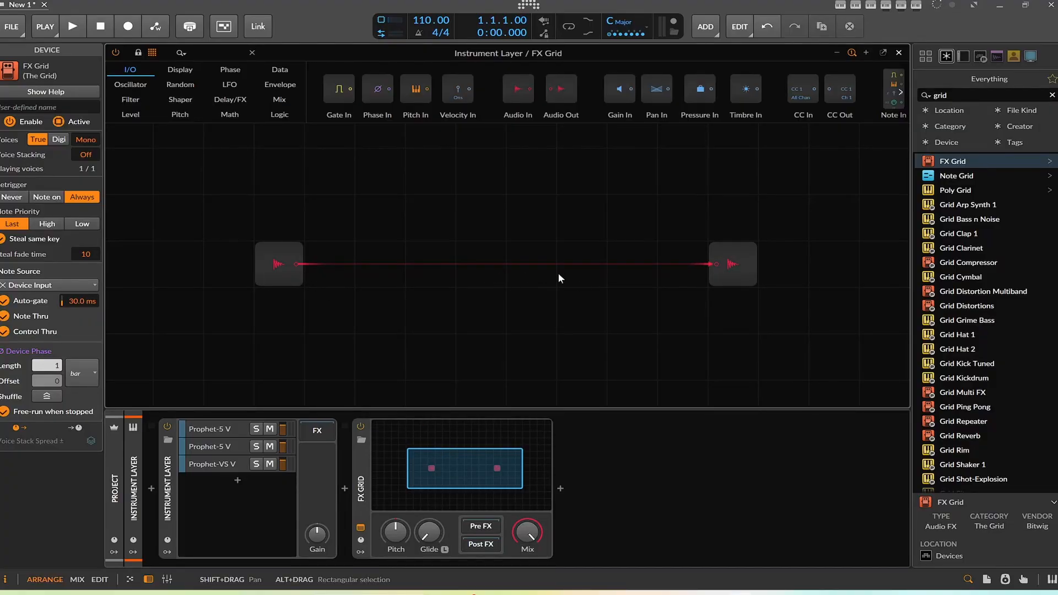
# Step: Delete the Audio In module from the FX Grid patch
pyautogui.click(275, 265)
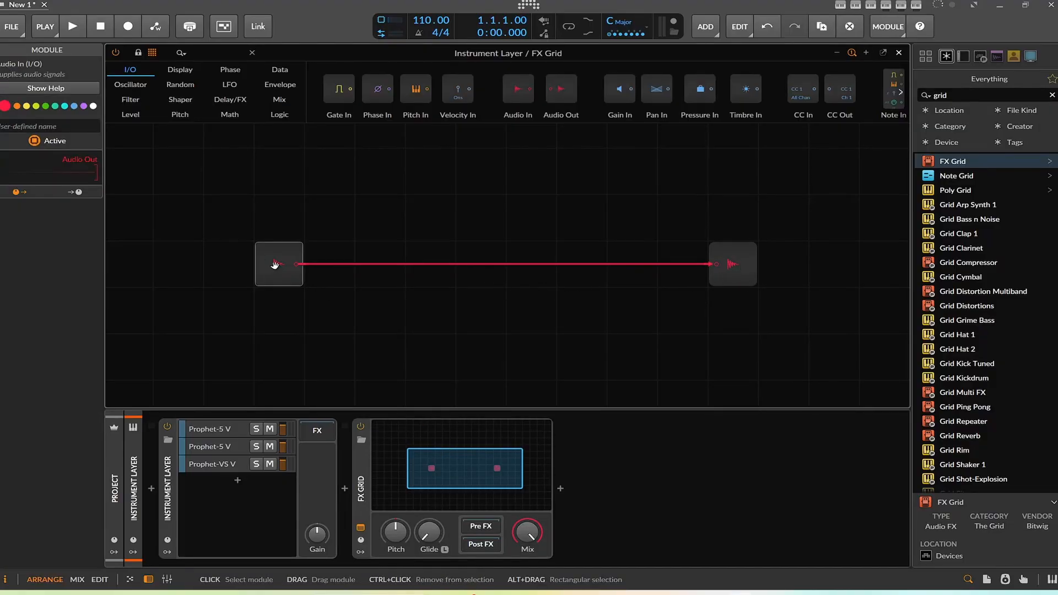
pyautogui.press('Delete')
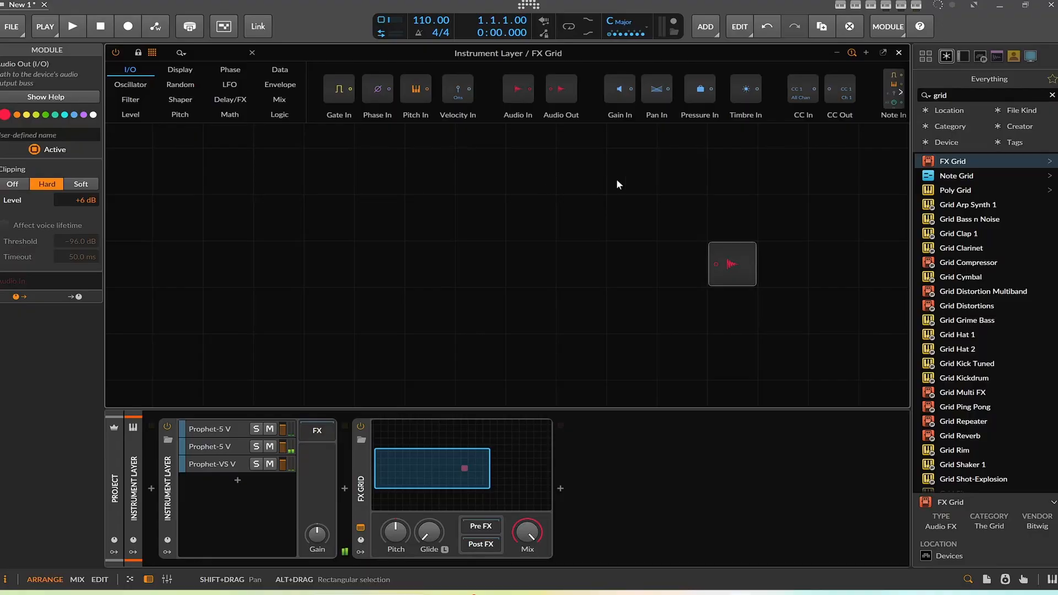
# Step: Add Audio Rate modulators to the FX Grid device
pyautogui.click(361, 553)
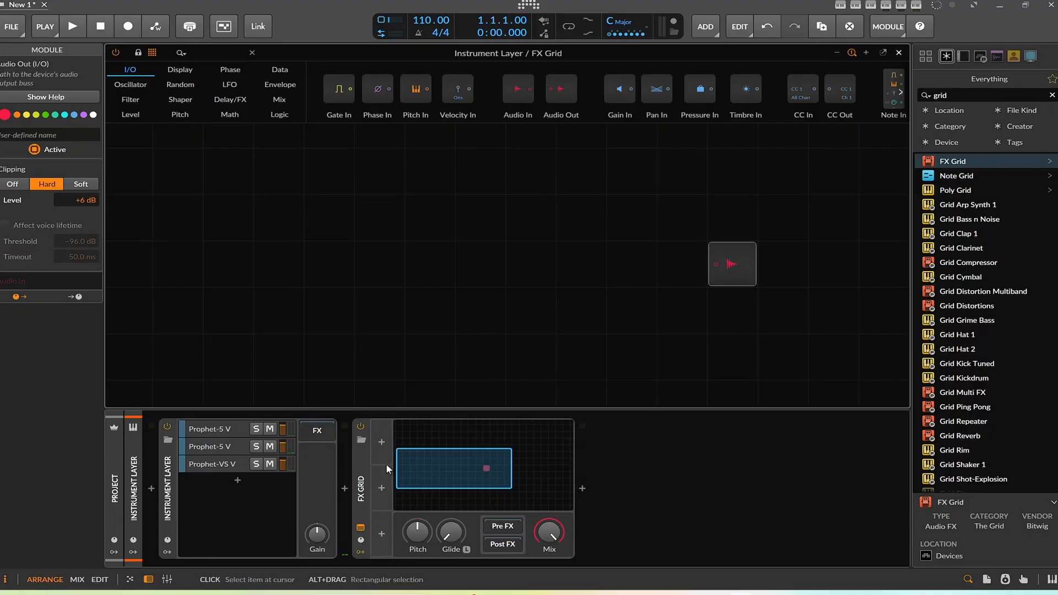
pyautogui.click(381, 442)
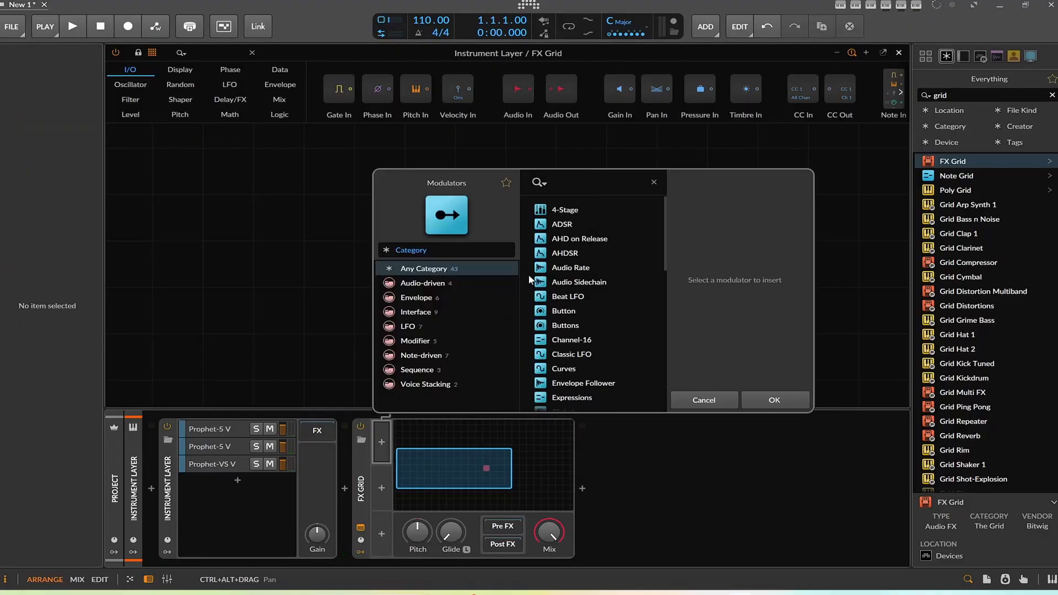
pyautogui.doubleClick(588, 264)
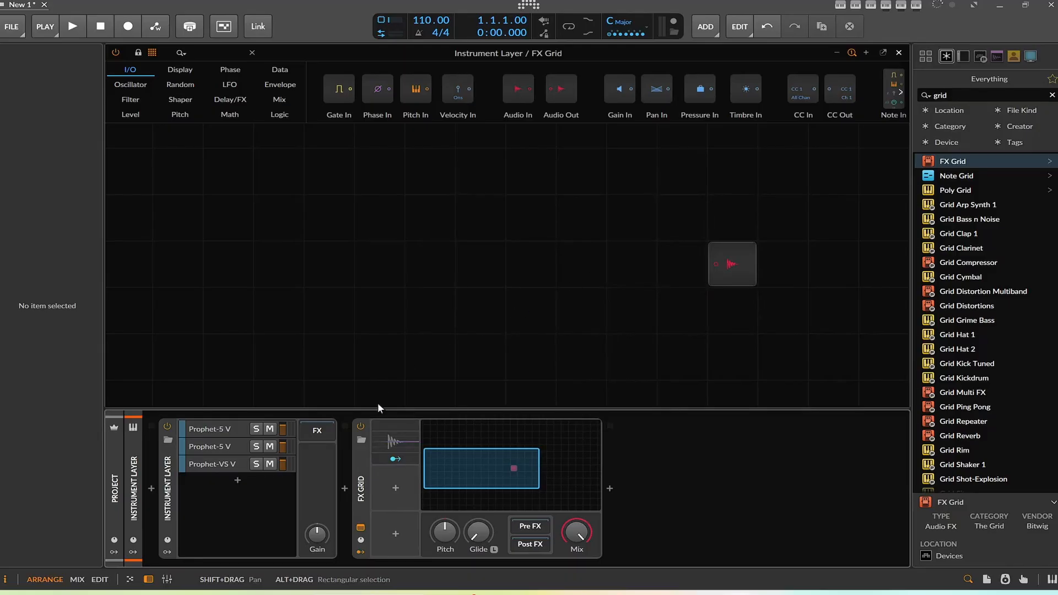
pyautogui.click(396, 488)
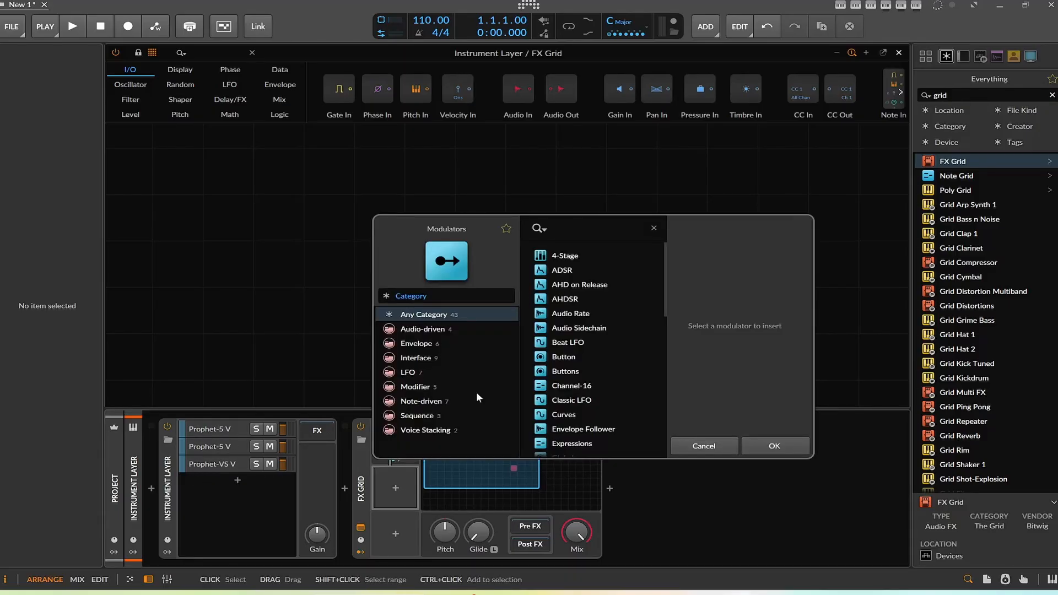
pyautogui.doubleClick(571, 313)
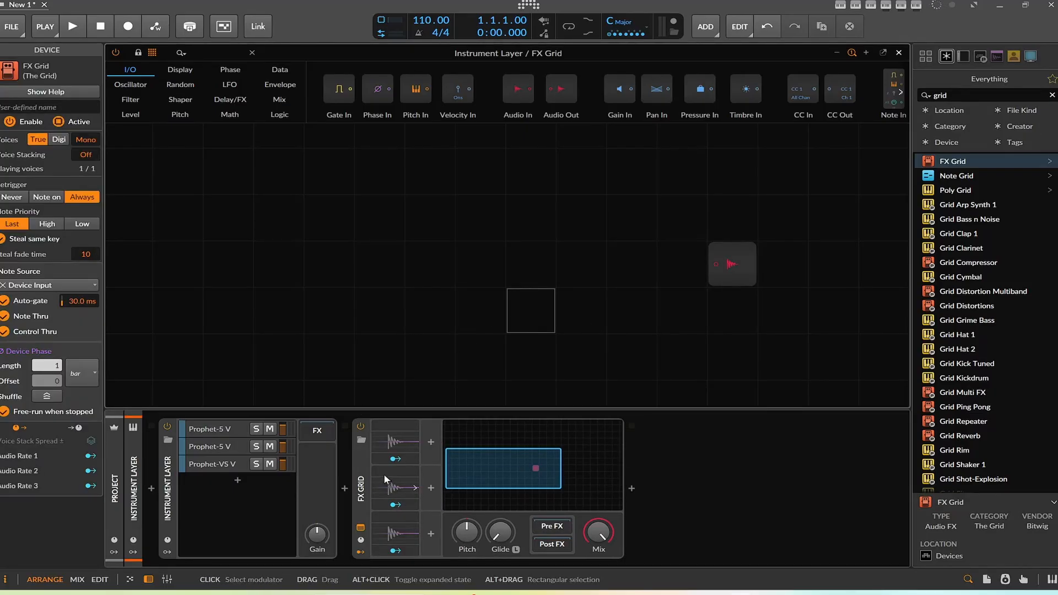
# Step: Show the first Prophet-5 V layer's device and search the browser for dc
pyautogui.click(217, 423)
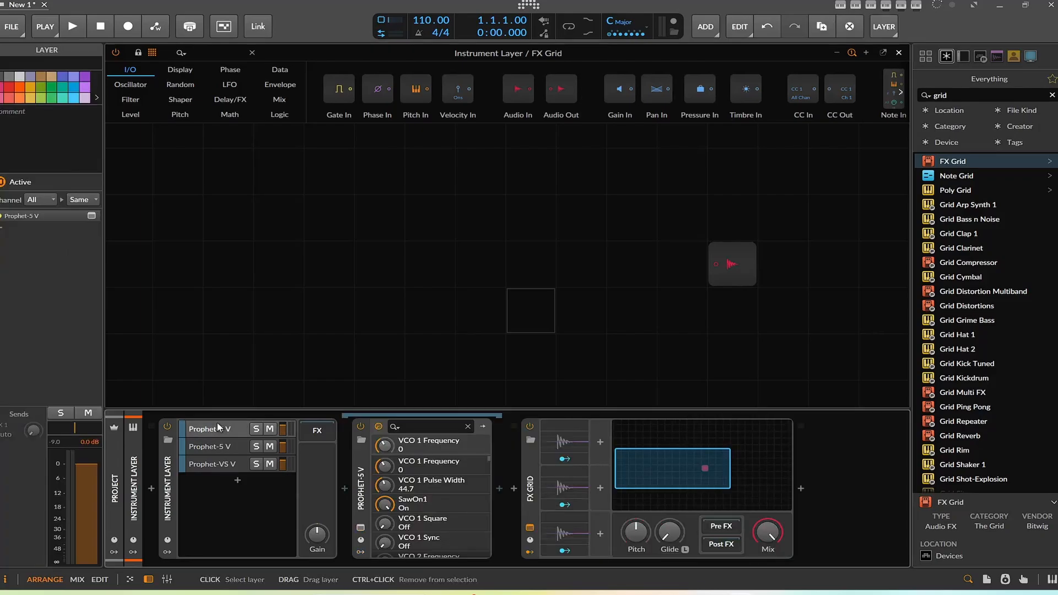
pyautogui.click(968, 95)
pyautogui.write('dc')
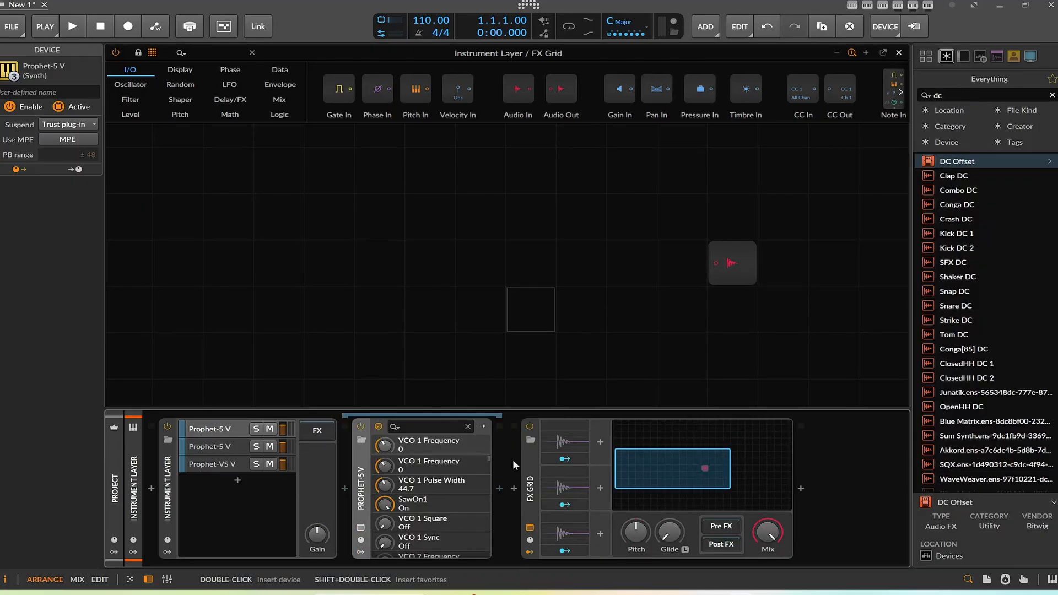
# Step: Set the first Audio Rate modulator's source to the first Prophet-5 V layer chain's POST output
pyautogui.click(559, 439)
pyautogui.click(635, 439)
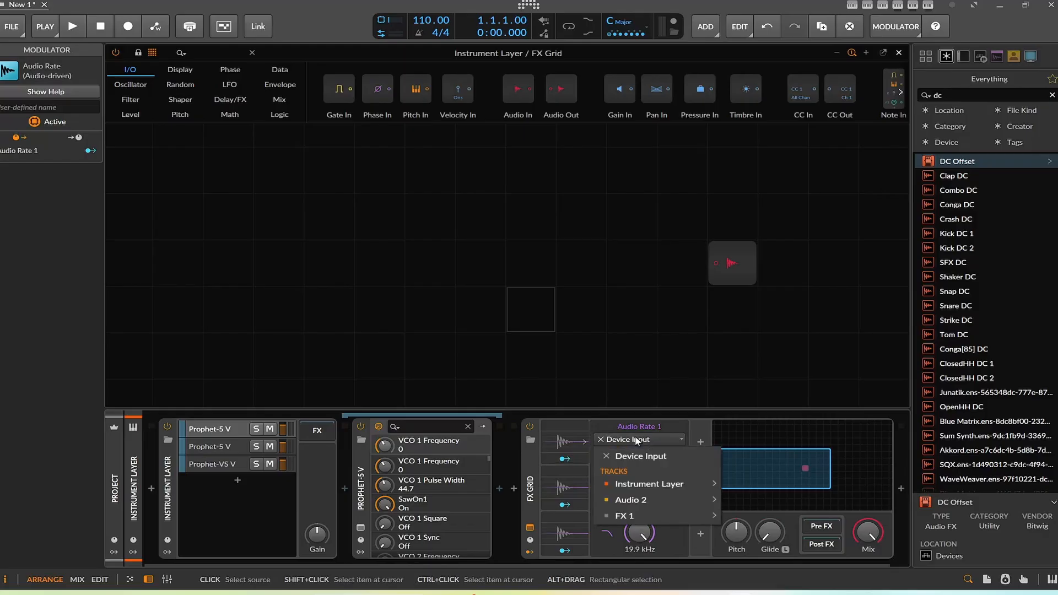
pyautogui.moveTo(679, 489)
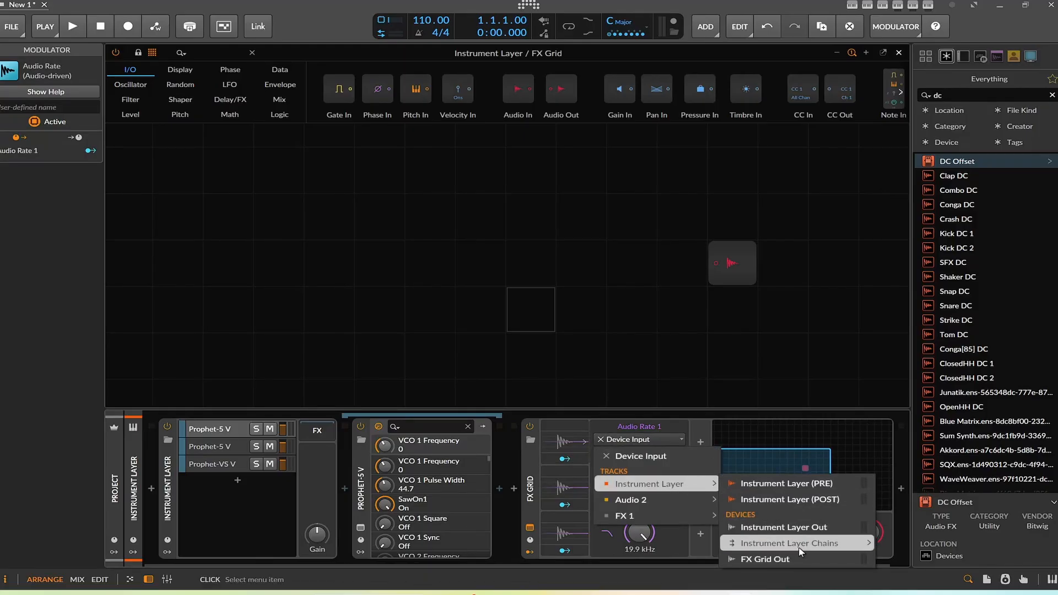
pyautogui.moveTo(803, 545)
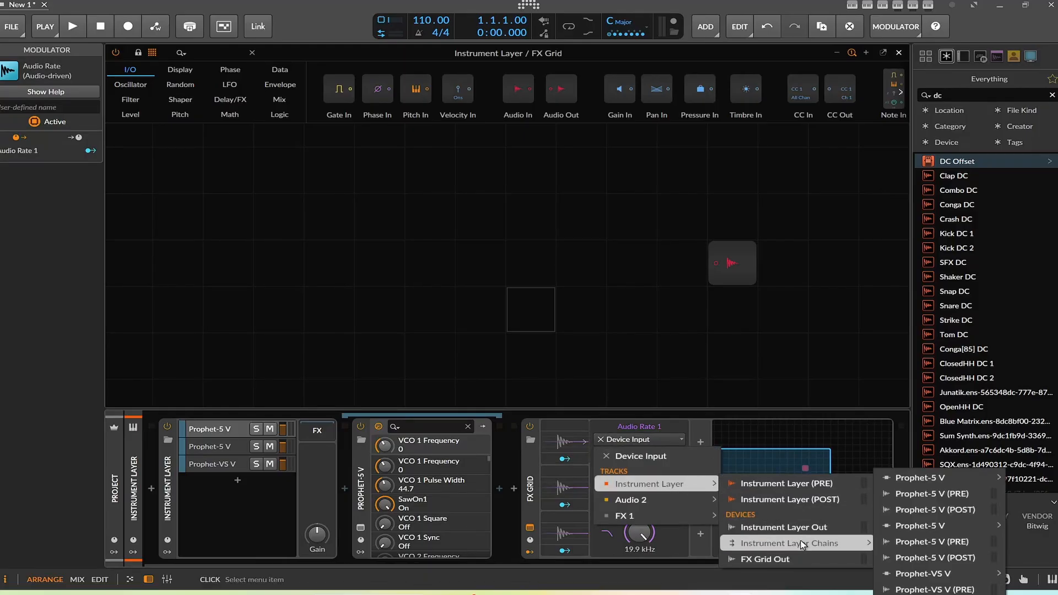
pyautogui.click(936, 511)
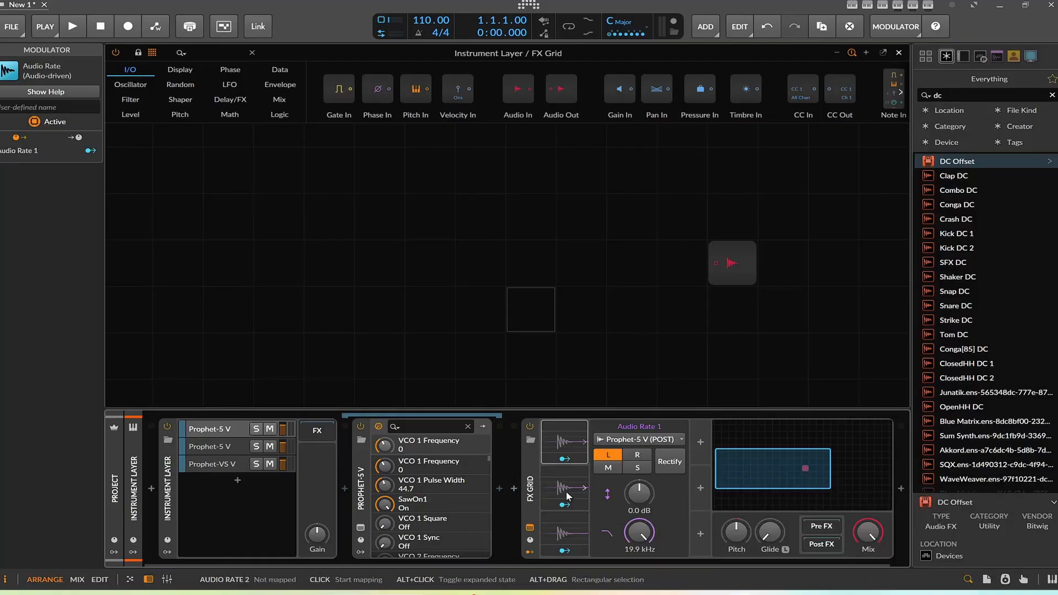
# Step: Set the second Audio Rate modulator's source to the second Prophet-5 V layer chain's POST output
pyautogui.click(637, 455)
pyautogui.click(639, 440)
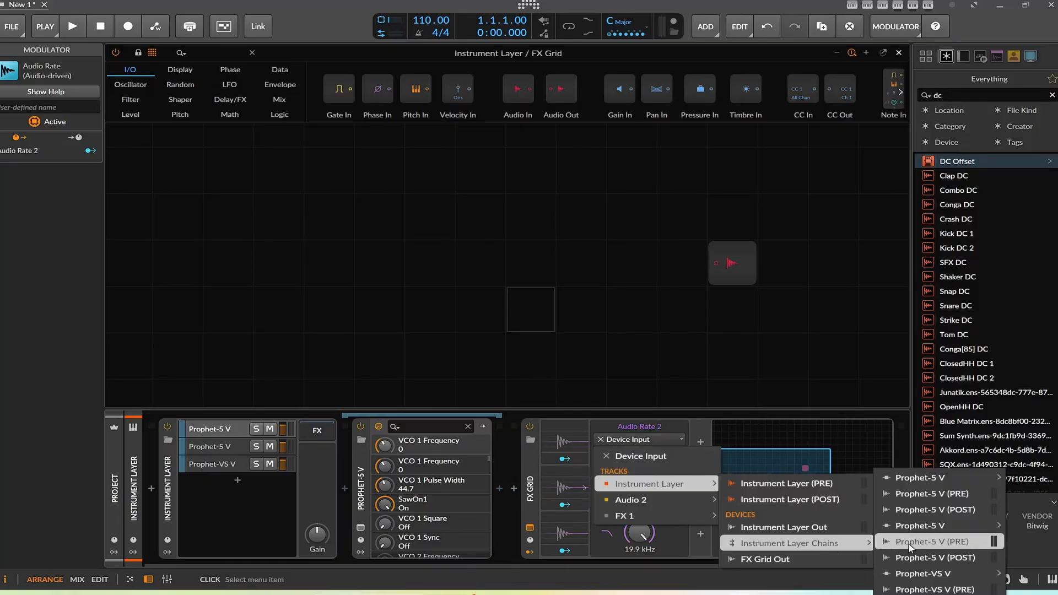
pyautogui.click(910, 558)
# Step: Set the third Audio Rate modulator's source to the Prophet-VS V layer chain's POST output
pyautogui.click(574, 522)
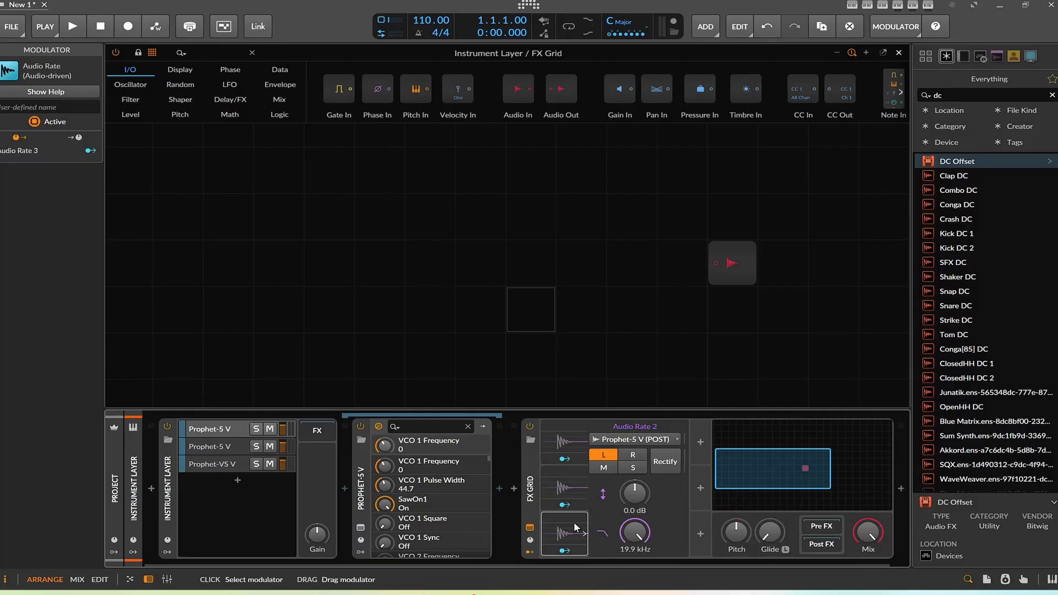
pyautogui.click(639, 439)
pyautogui.moveTo(661, 484)
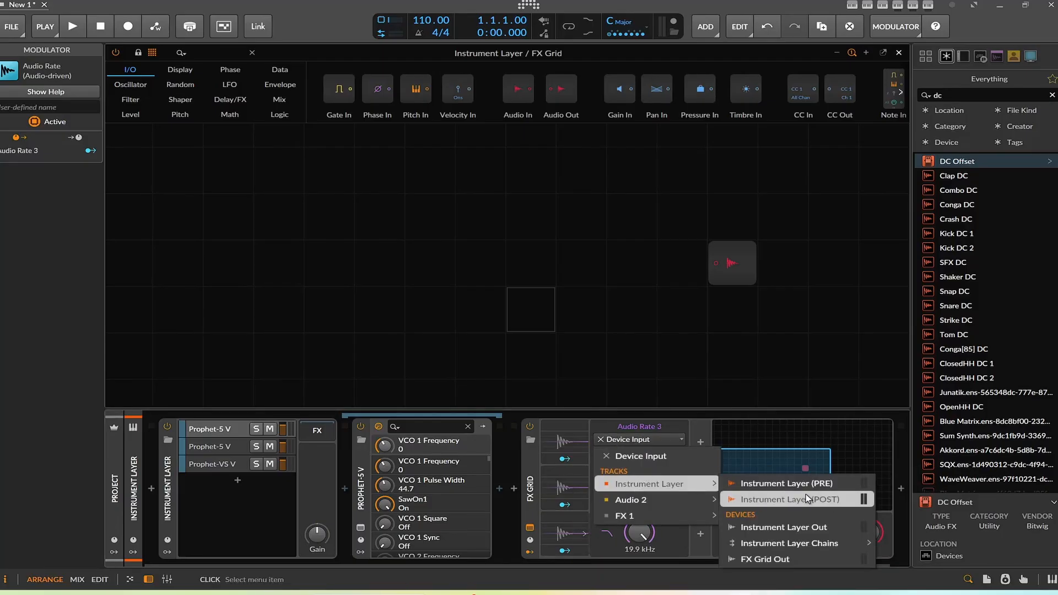
pyautogui.moveTo(822, 542)
pyautogui.click(970, 576)
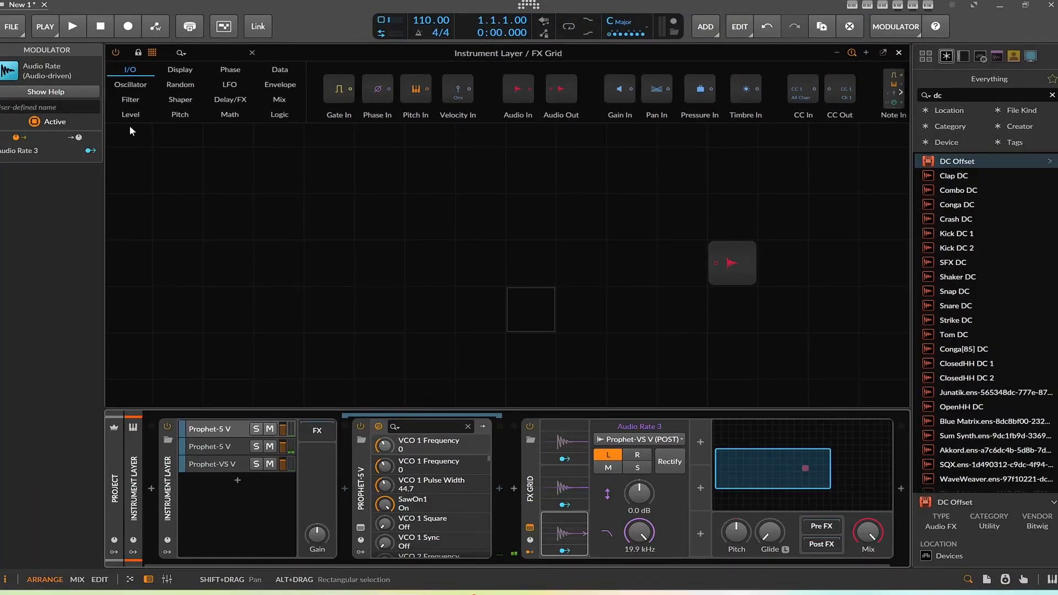
# Step: Add three Level modules to the grid, stacked vertically
pyautogui.click(130, 115)
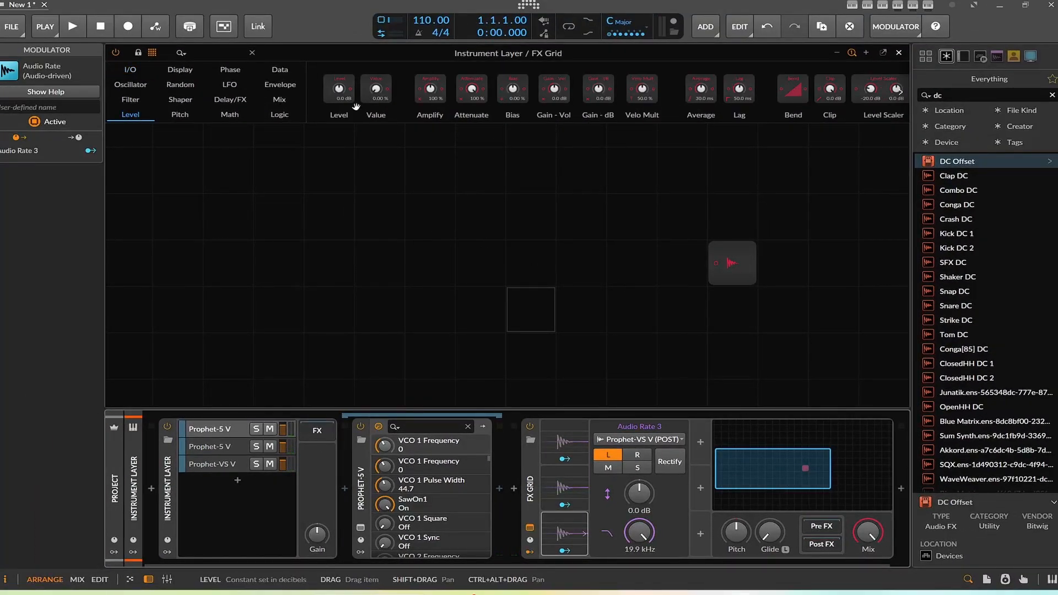
pyautogui.moveTo(356, 106); pyautogui.dragTo(476, 215)
pyautogui.moveTo(347, 88); pyautogui.dragTo(484, 276)
pyautogui.moveTo(346, 88); pyautogui.dragTo(464, 310)
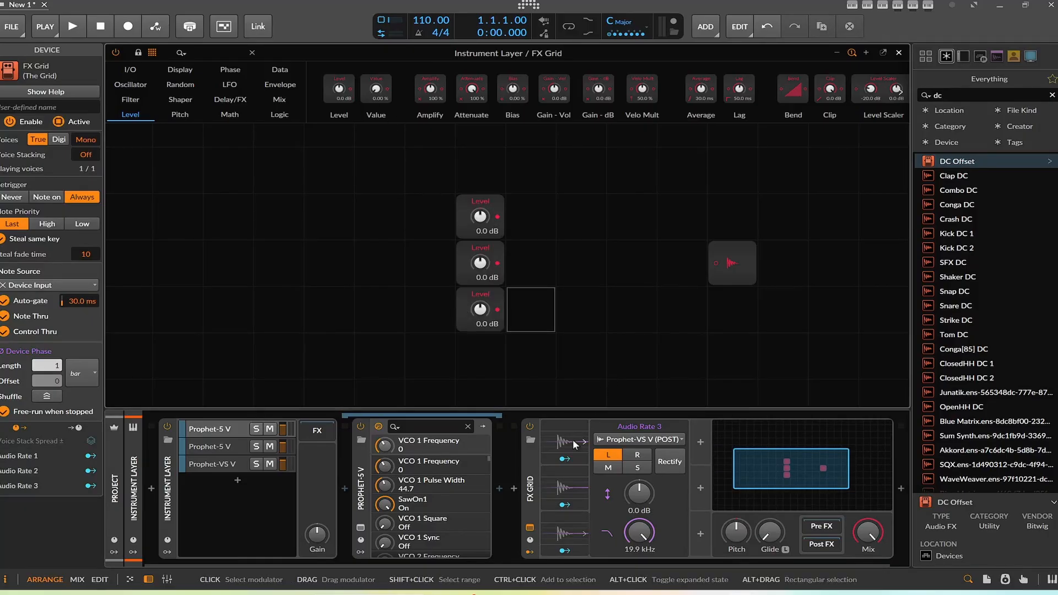
# Step: Modulate the first Level module with Audio Rate 1 and set that modulator's gain to +7.7 dB
pyautogui.click(564, 458)
pyautogui.moveTo(478, 218); pyautogui.dragTo(482, 221)
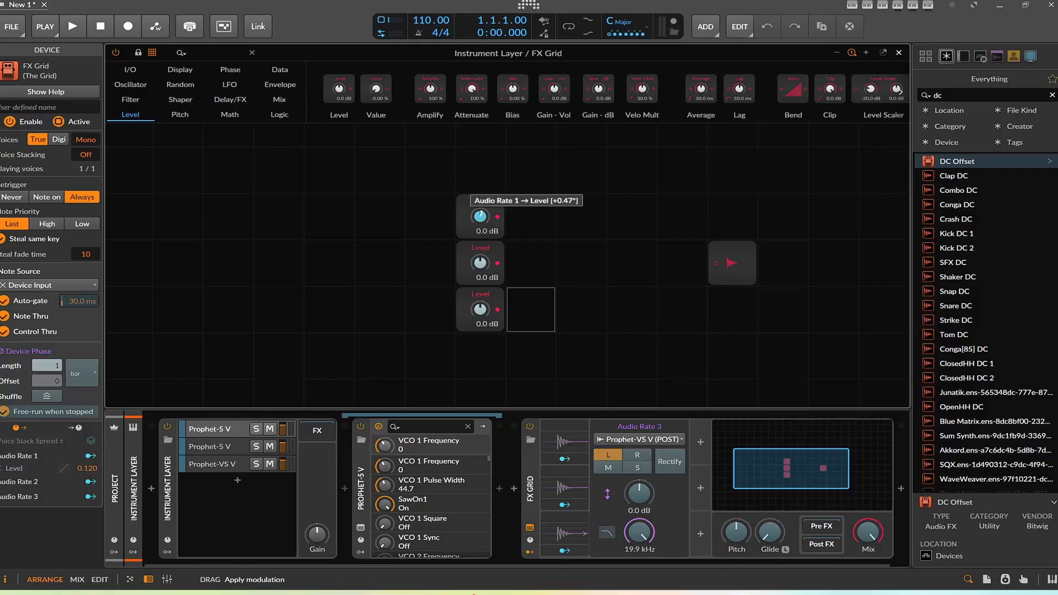
pyautogui.click(562, 441)
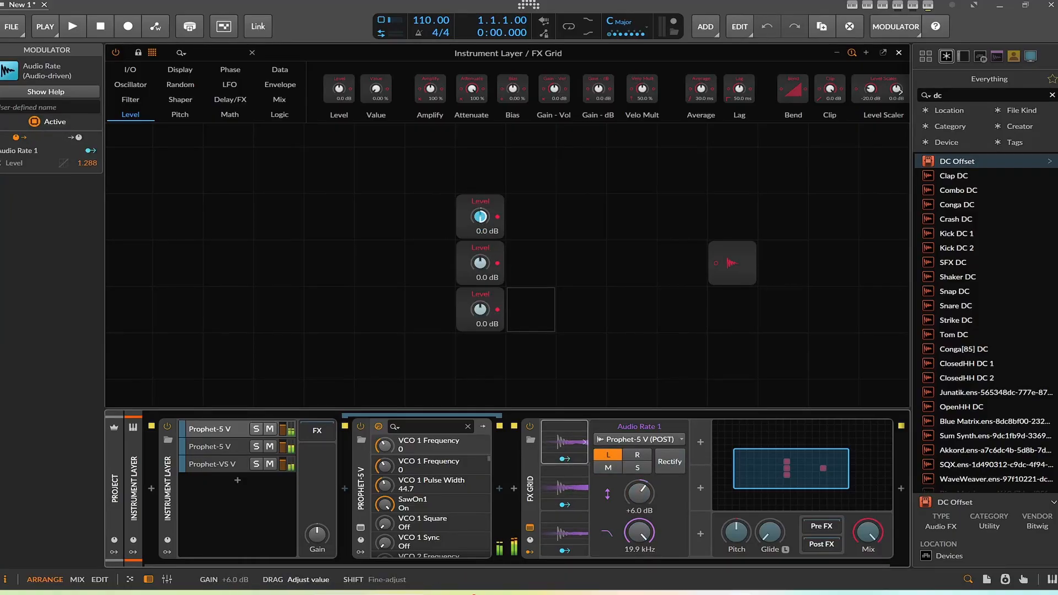
pyautogui.moveTo(652, 496)
pyautogui.mouseDown()
pyautogui.moveTo(653, 474)
pyautogui.moveTo(653, 485)
pyautogui.mouseUp()
# Step: Modulate the second Level module with Audio Rate 2 and set that modulator's gain to +14.8 dB
pyautogui.click(563, 506)
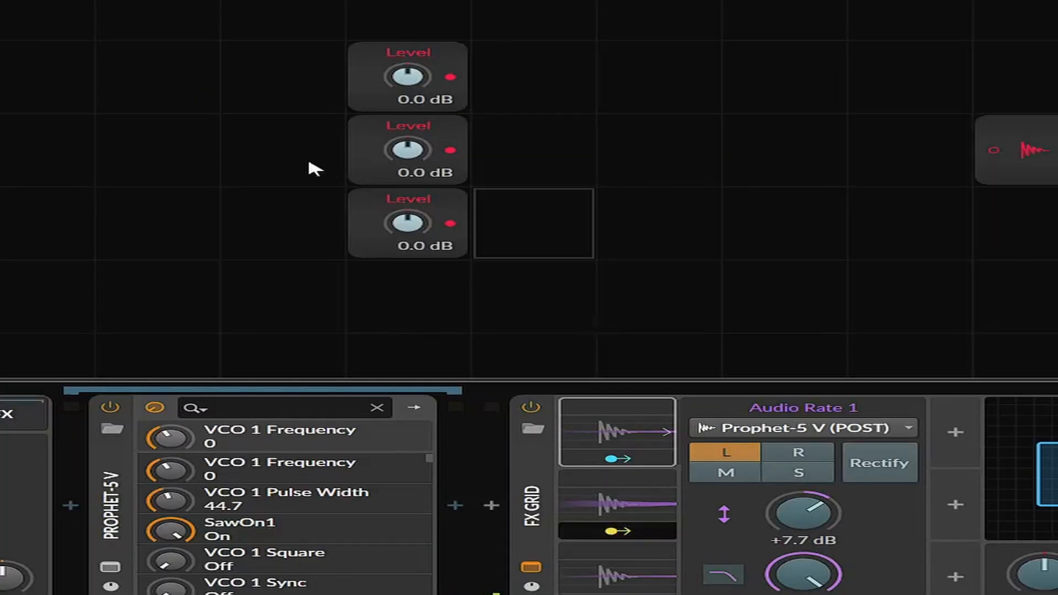
pyautogui.moveTo(481, 263); pyautogui.dragTo(480, 260)
pyautogui.moveTo(408, 150); pyautogui.dragTo(408, 138)
pyautogui.click(633, 504)
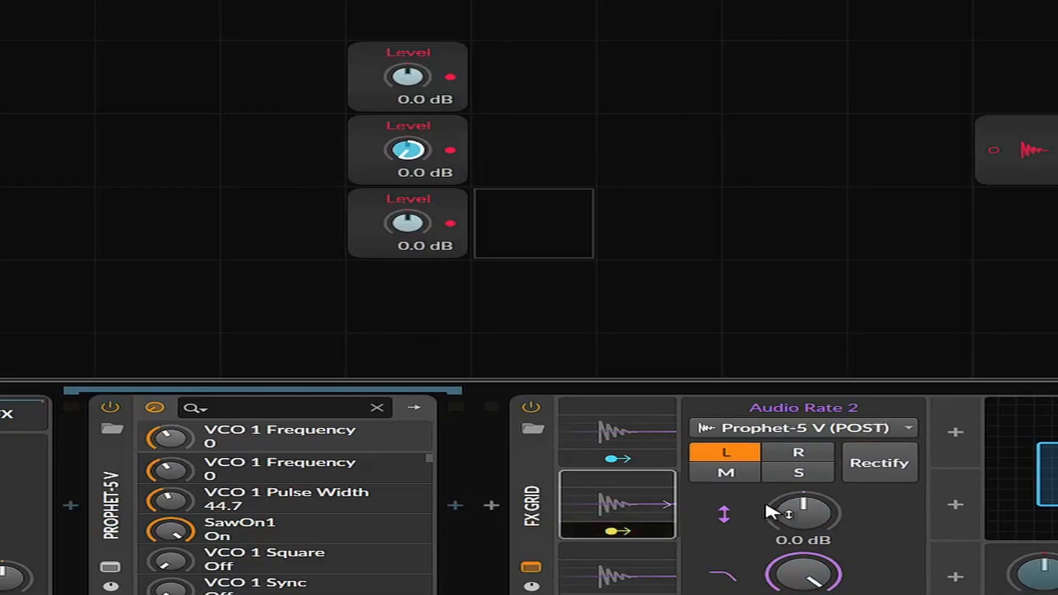
pyautogui.moveTo(772, 515); pyautogui.dragTo(772, 495)
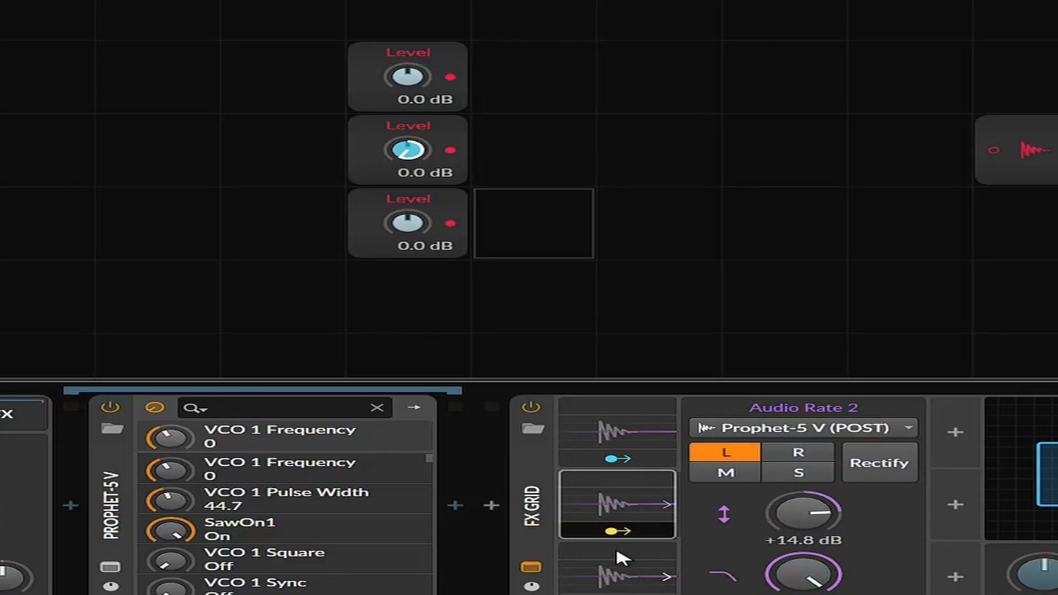
# Step: Modulate the third Level module with Audio Rate 3 and set that modulator's gain to +21.3 dB
pyautogui.click(565, 551)
pyautogui.click(481, 309)
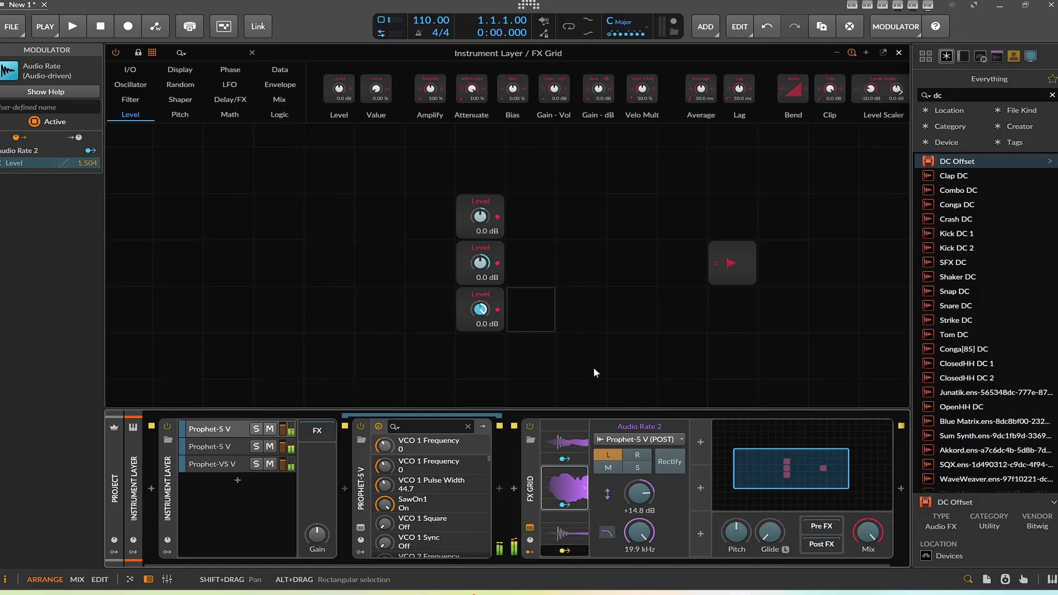
pyautogui.click(572, 541)
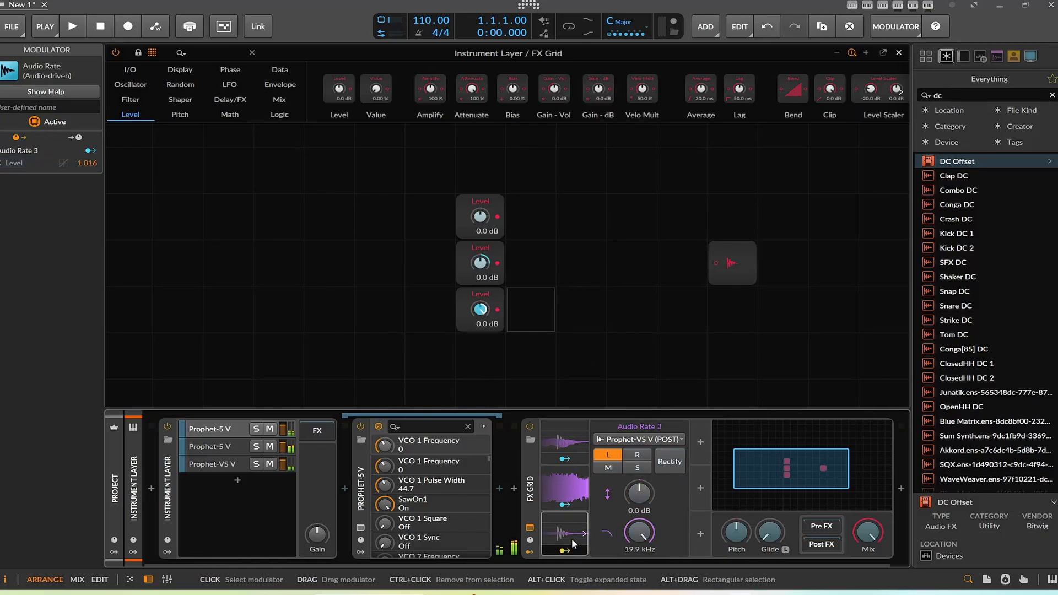
pyautogui.moveTo(635, 490); pyautogui.dragTo(636, 478)
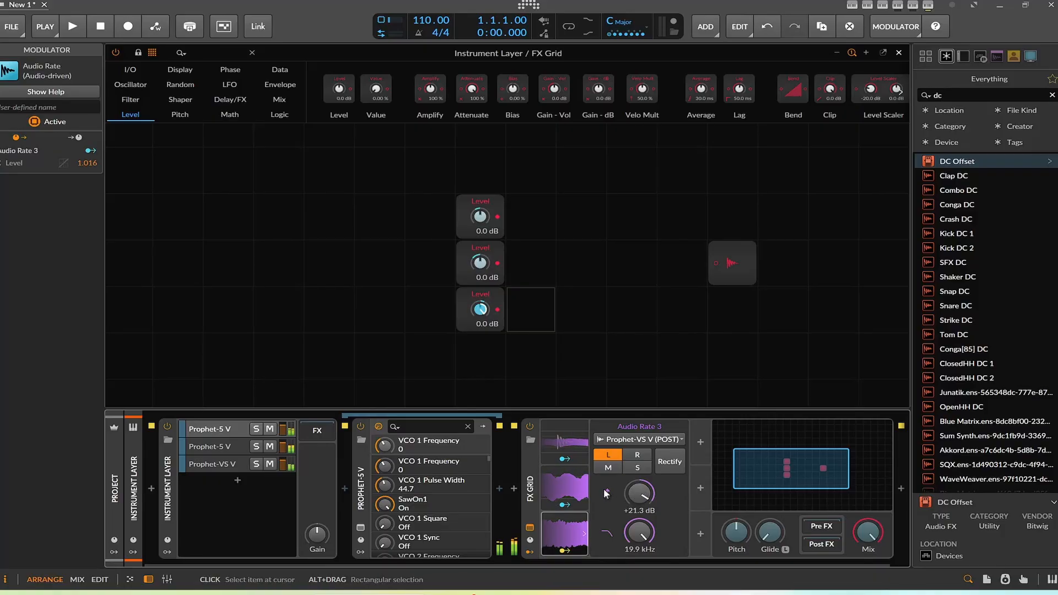
pyautogui.keyDown('ctrl'); pyautogui.click(564, 441); pyautogui.keyUp('ctrl')
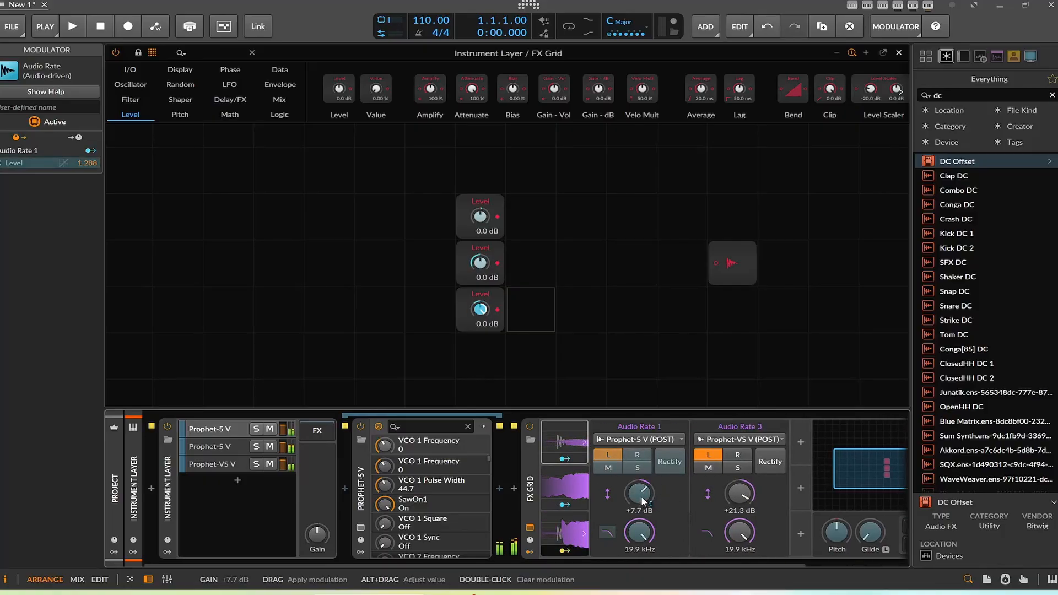
pyautogui.moveTo(642, 498); pyautogui.dragTo(642, 466)
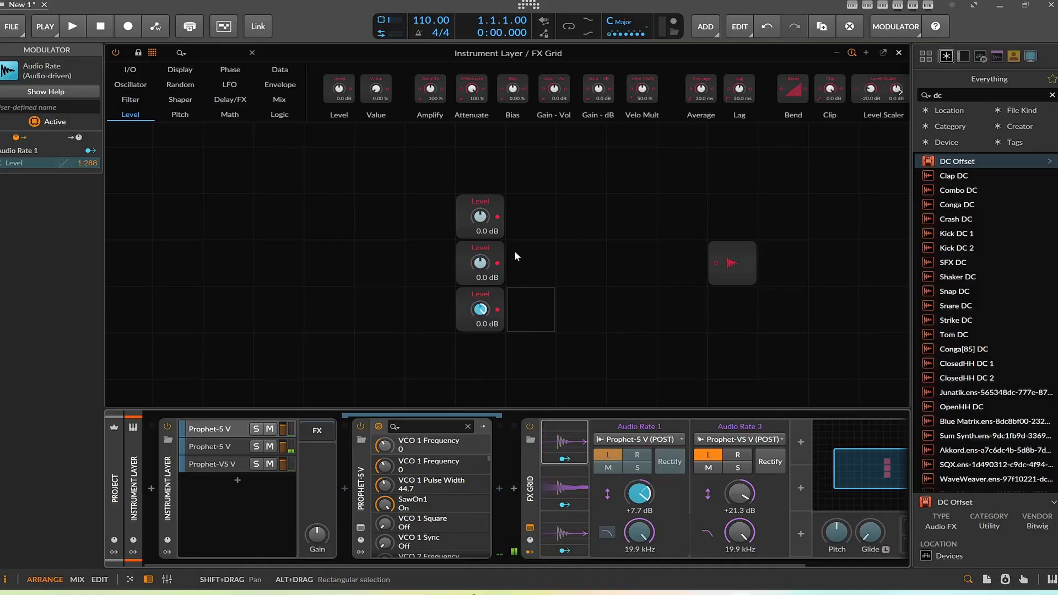
# Step: Add a Mixer module to the right of the Level modules
pyautogui.click(281, 105)
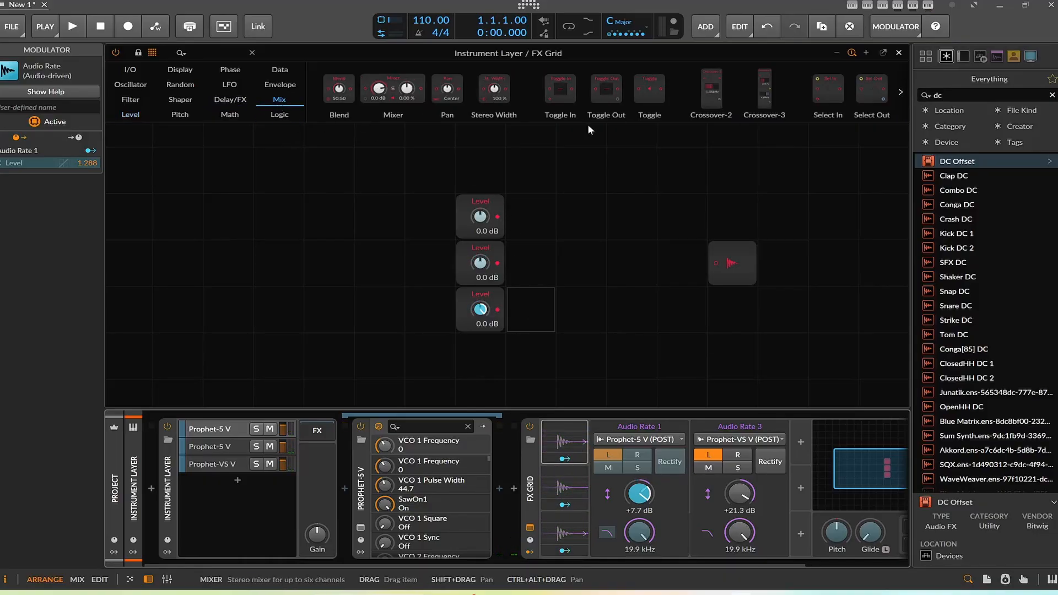
pyautogui.moveTo(393, 91); pyautogui.dragTo(604, 230)
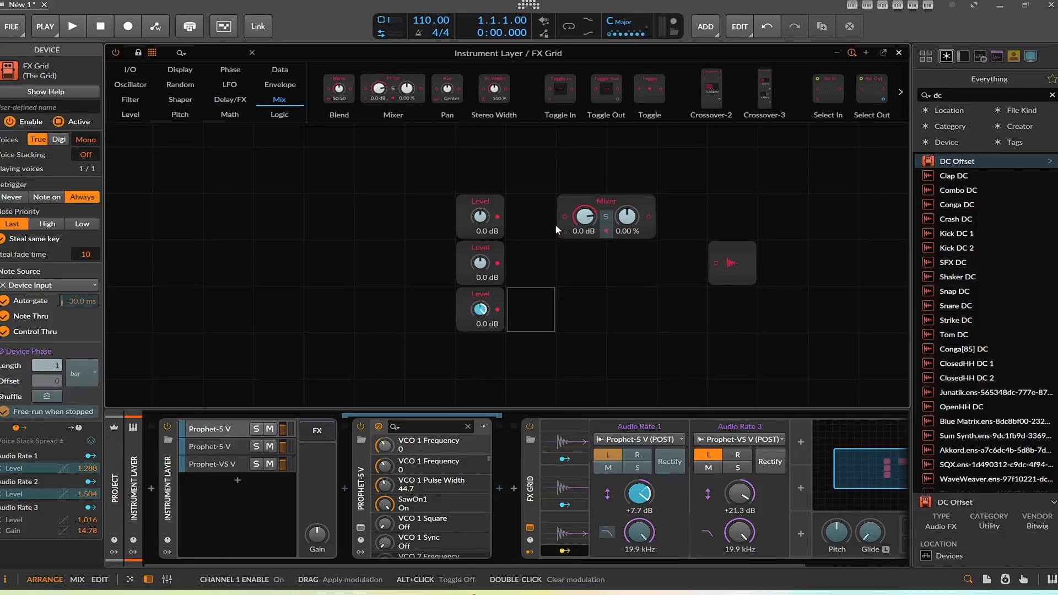
# Step: Cable the three Level modules into the Mixer's first three channels and the Mixer's output into Audio Out
pyautogui.moveTo(498, 217); pyautogui.dragTo(565, 218)
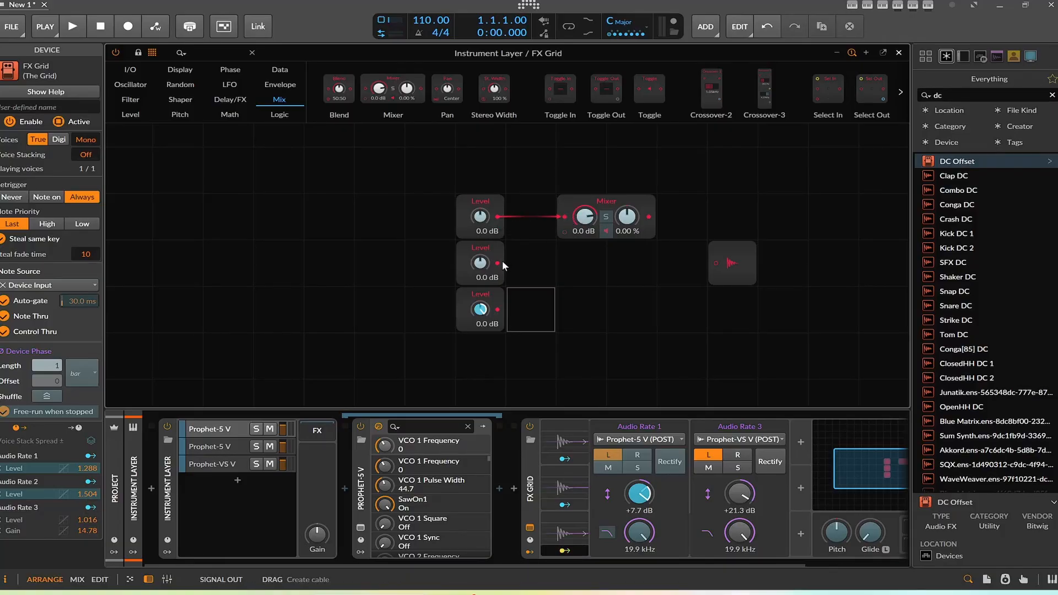
pyautogui.moveTo(498, 263); pyautogui.dragTo(570, 231)
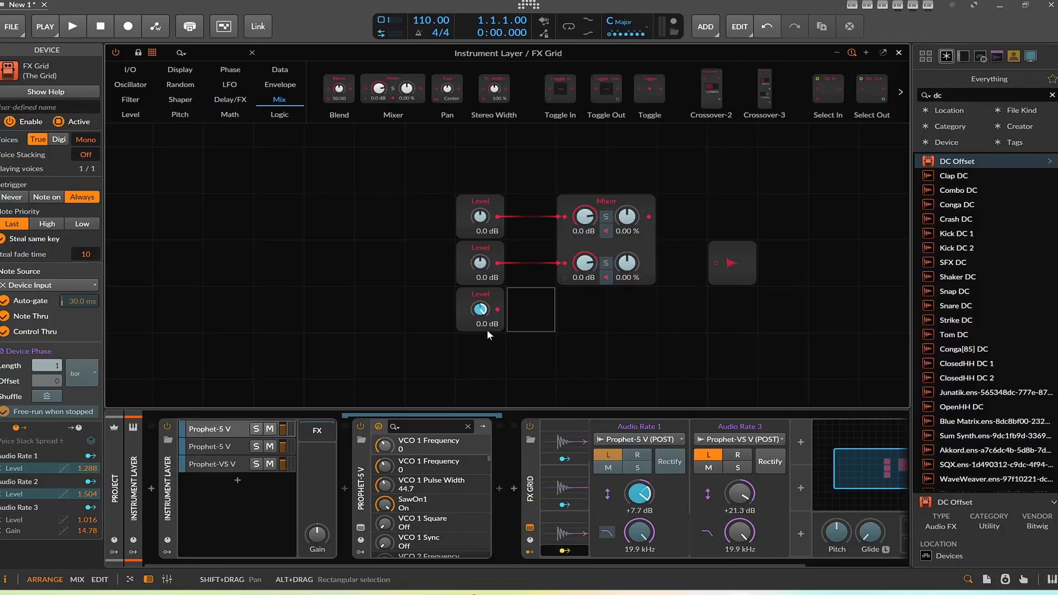
pyautogui.moveTo(504, 310); pyautogui.dragTo(565, 277)
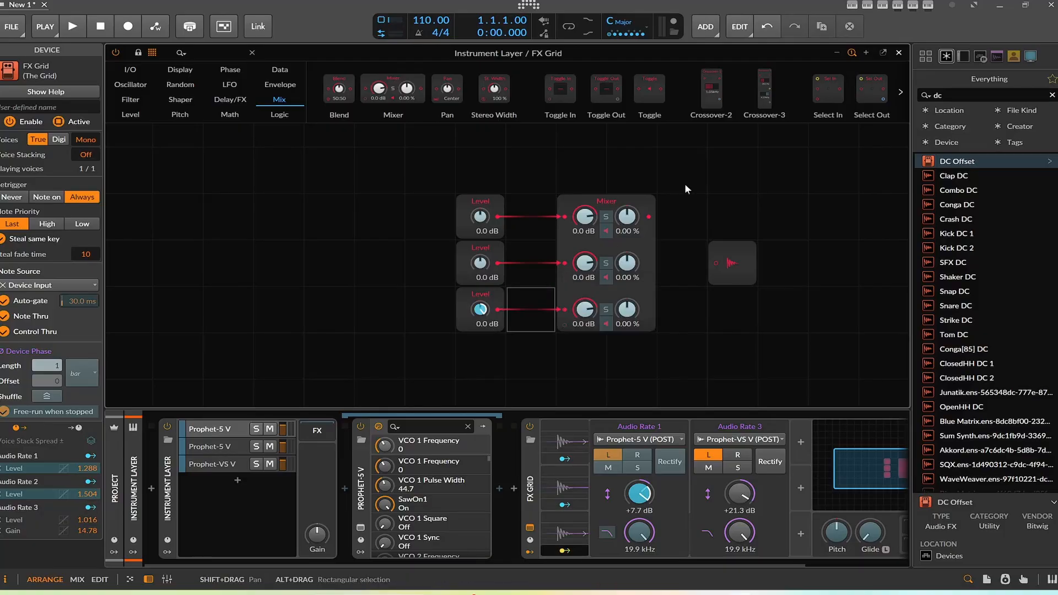
pyautogui.moveTo(649, 217); pyautogui.dragTo(713, 260)
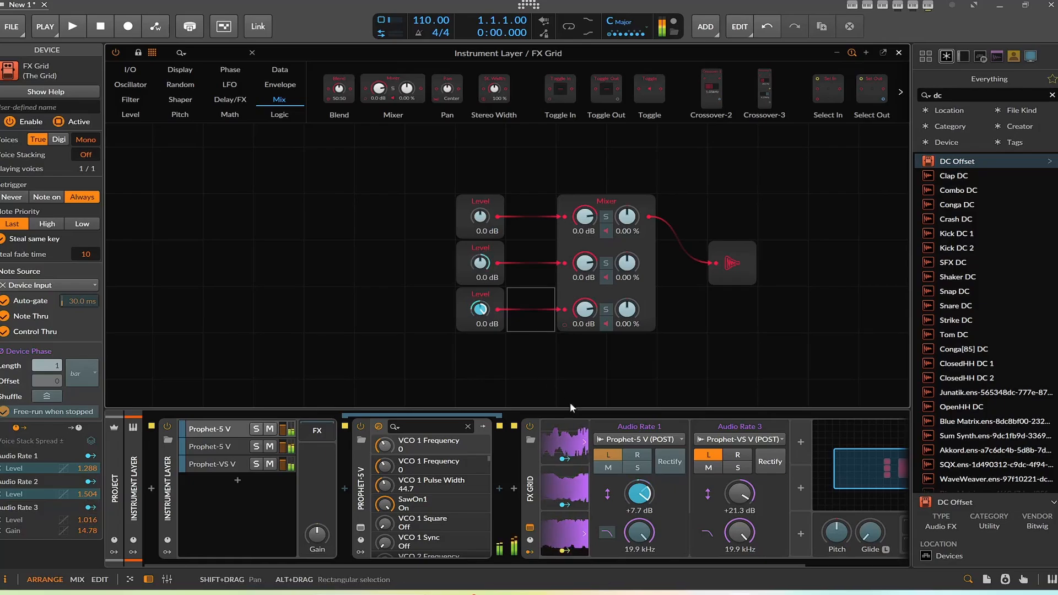
# Step: Set the third Audio Rate modulator's gain to +9.0 dB
pyautogui.click(563, 488)
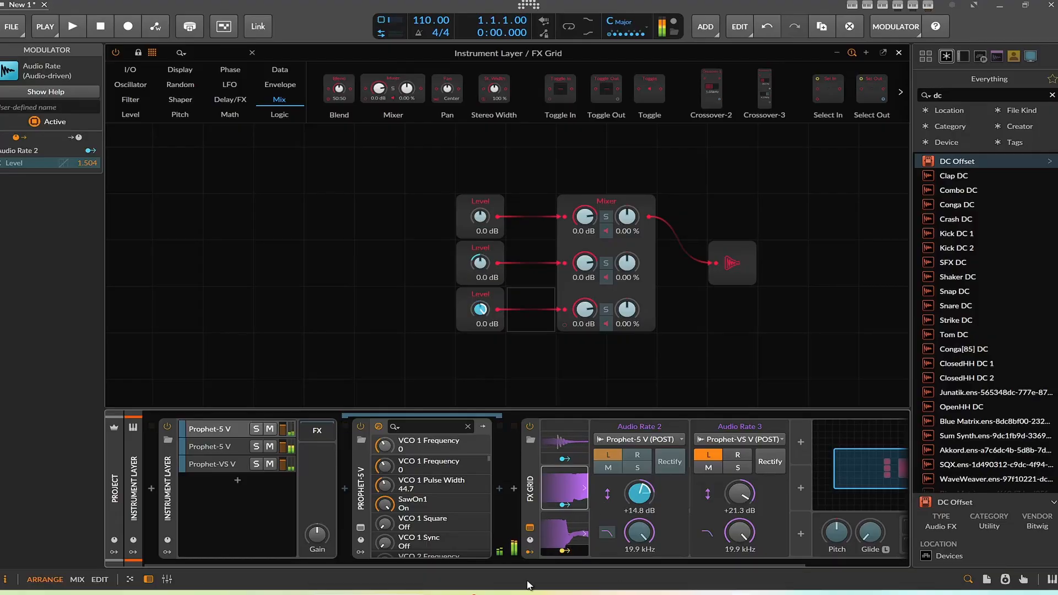
pyautogui.click(565, 551)
pyautogui.click(561, 436)
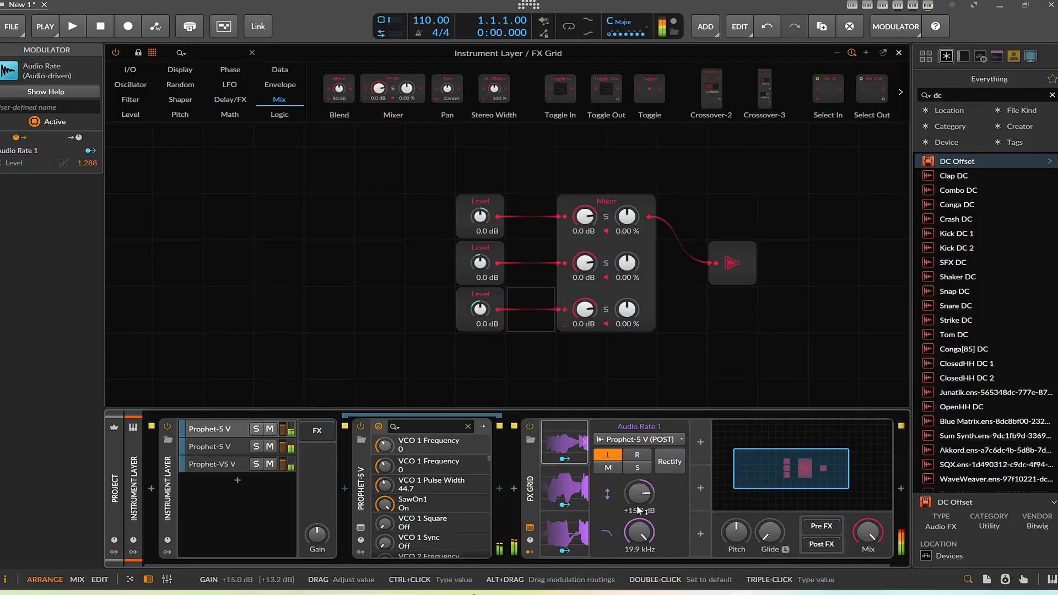
pyautogui.click(565, 532)
pyautogui.moveTo(635, 498); pyautogui.dragTo(638, 566)
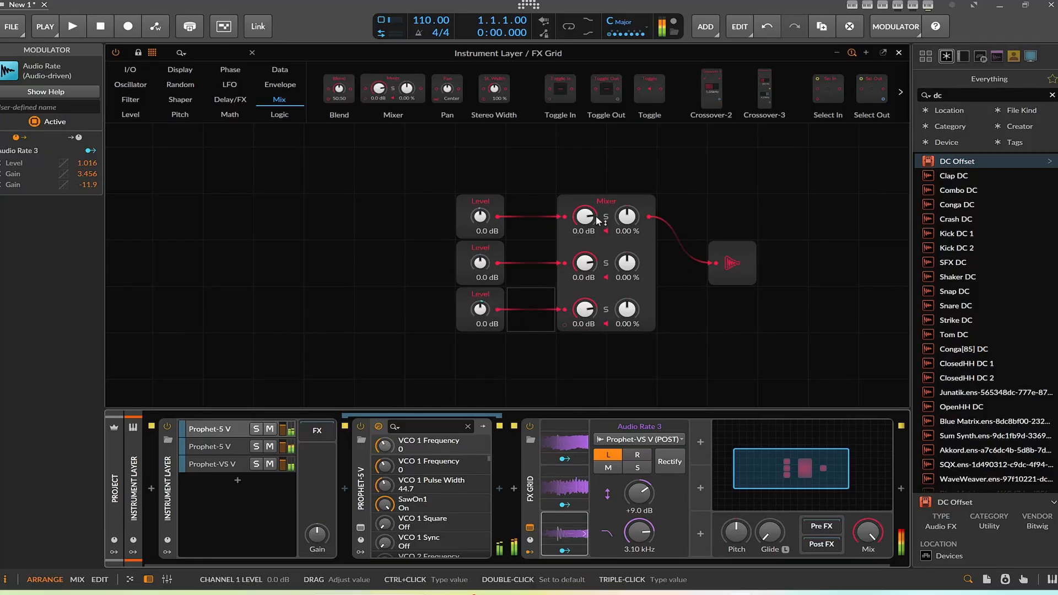
# Step: Set the Mixer channel levels to -4.9, -6.5 and -5.1 dB and the third channel's pan to 41.6 %
pyautogui.moveTo(585, 216); pyautogui.dragTo(589, 271)
pyautogui.moveTo(585, 309); pyautogui.dragTo(626, 309)
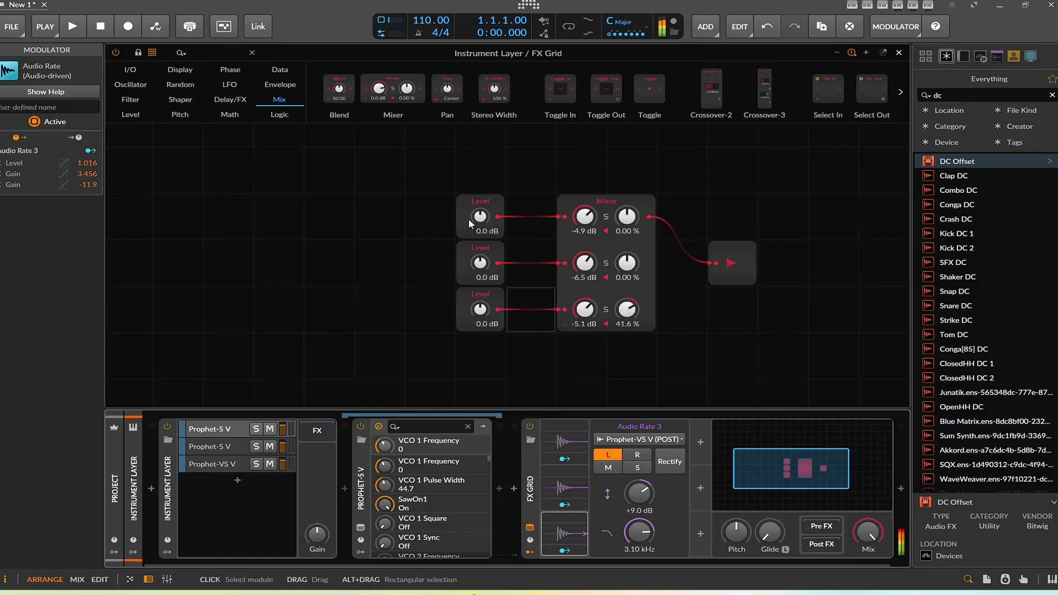
# Step: Move the three Level modules further left in the grid
pyautogui.moveTo(479, 229); pyautogui.dragTo(378, 229)
pyautogui.moveTo(479, 269); pyautogui.dragTo(564, 263)
pyautogui.moveTo(480, 295); pyautogui.dragTo(380, 295)
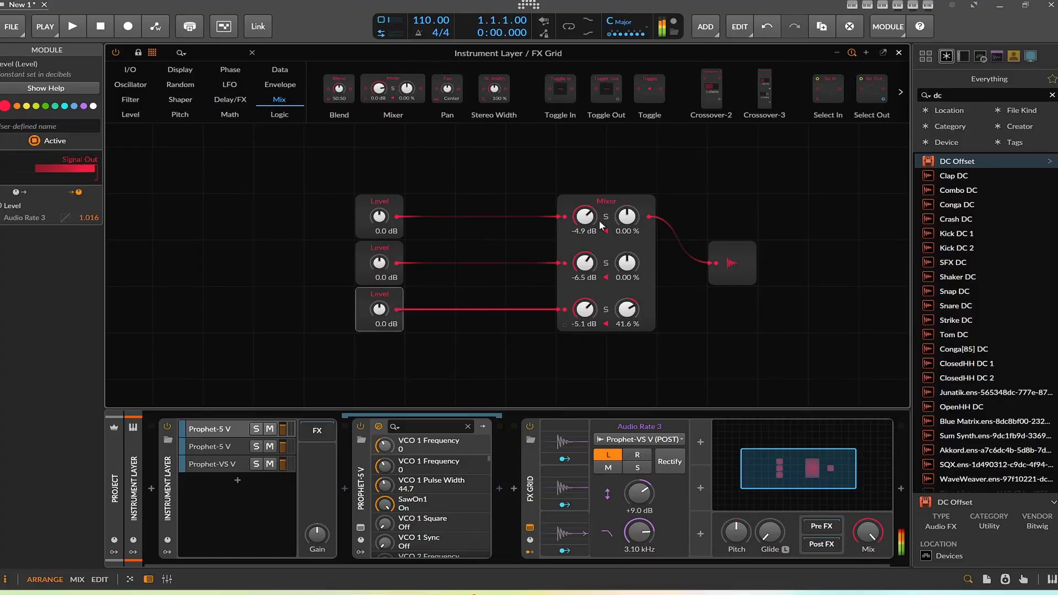
# Step: Delete the Mixer module
pyautogui.click(607, 248)
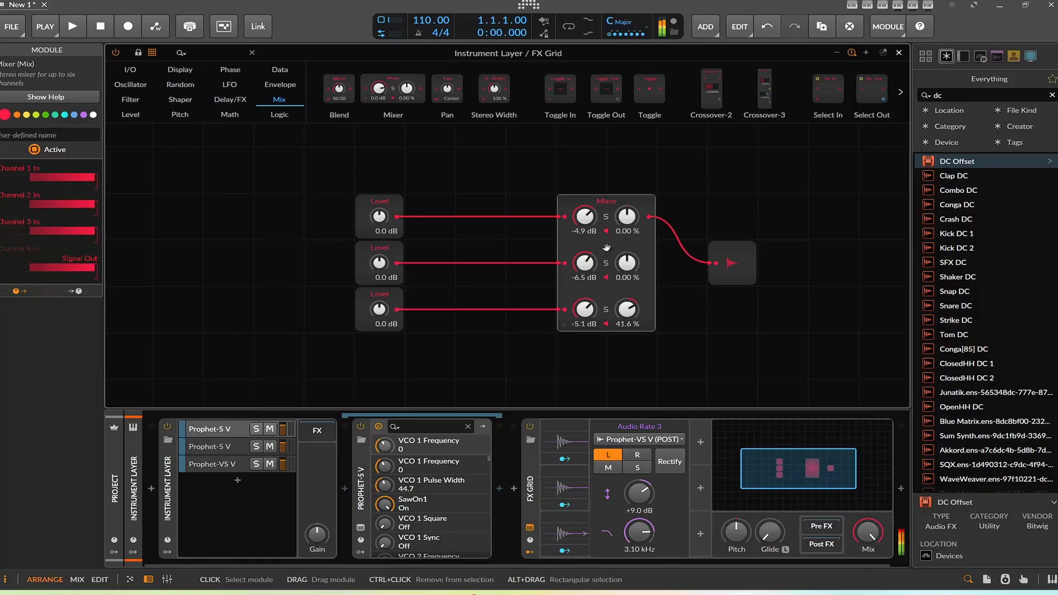
pyautogui.press('Delete')
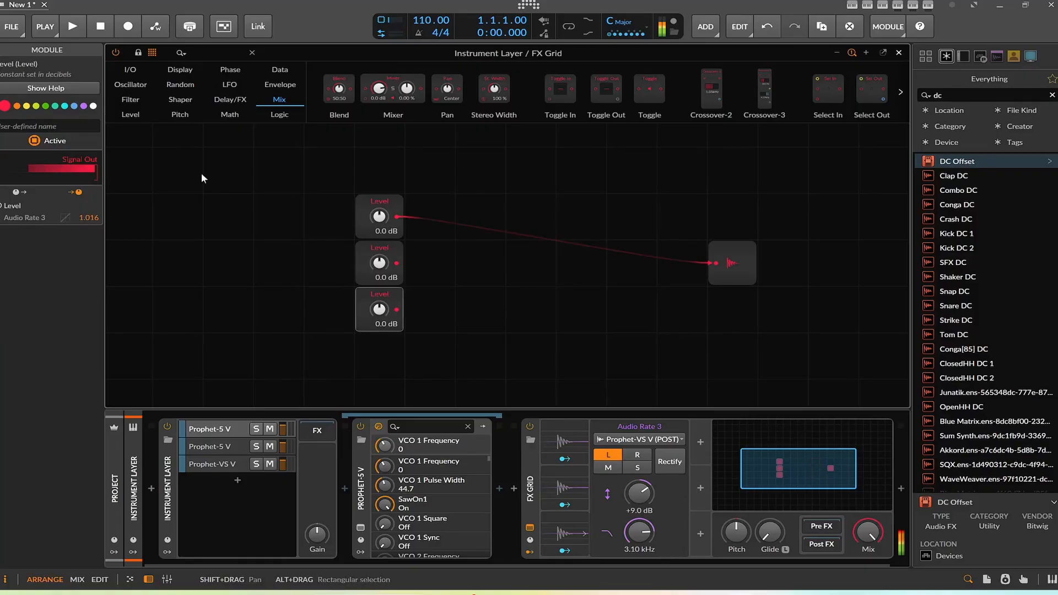
# Step: Add a Select In module between the Level modules and Audio Out
pyautogui.scroll(-3, 418, 84)
pyautogui.moveTo(576, 88); pyautogui.dragTo(556, 227)
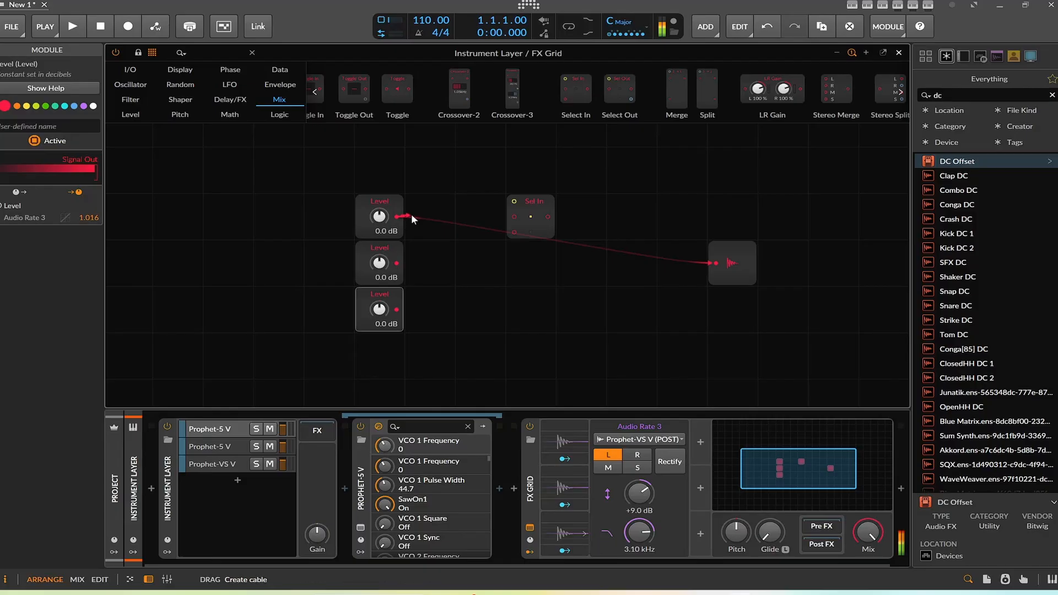
# Step: Connect the first two Level modules to the Select In inputs and its output to Audio Out
pyautogui.moveTo(411, 216); pyautogui.dragTo(514, 218)
pyautogui.moveTo(396, 261); pyautogui.dragTo(719, 263)
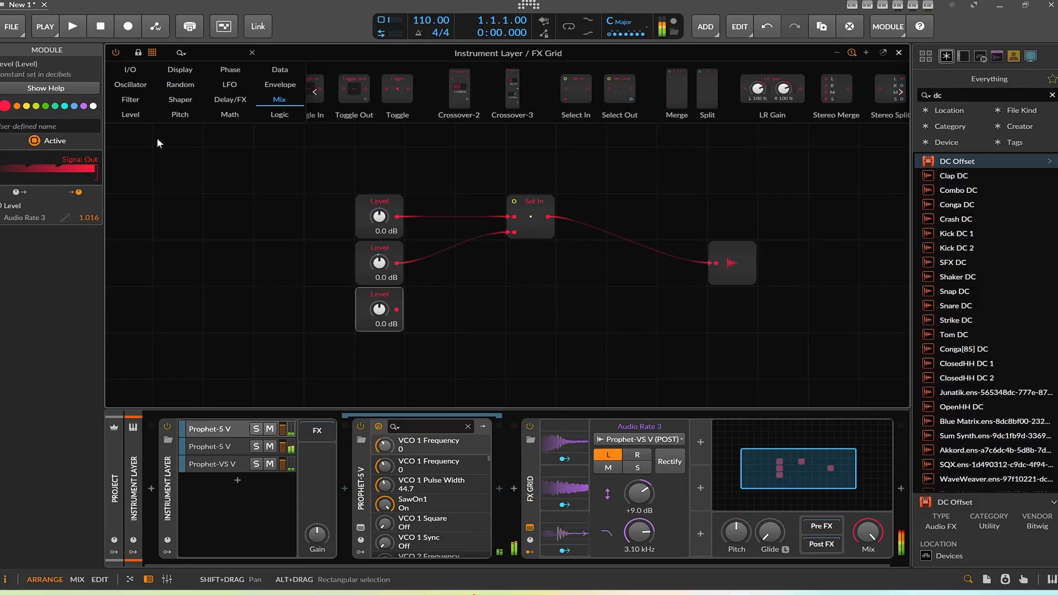
# Step: Add a fourth Level module above the others feeding the Select In's select input, set to +5.3 dB
pyautogui.click(130, 114)
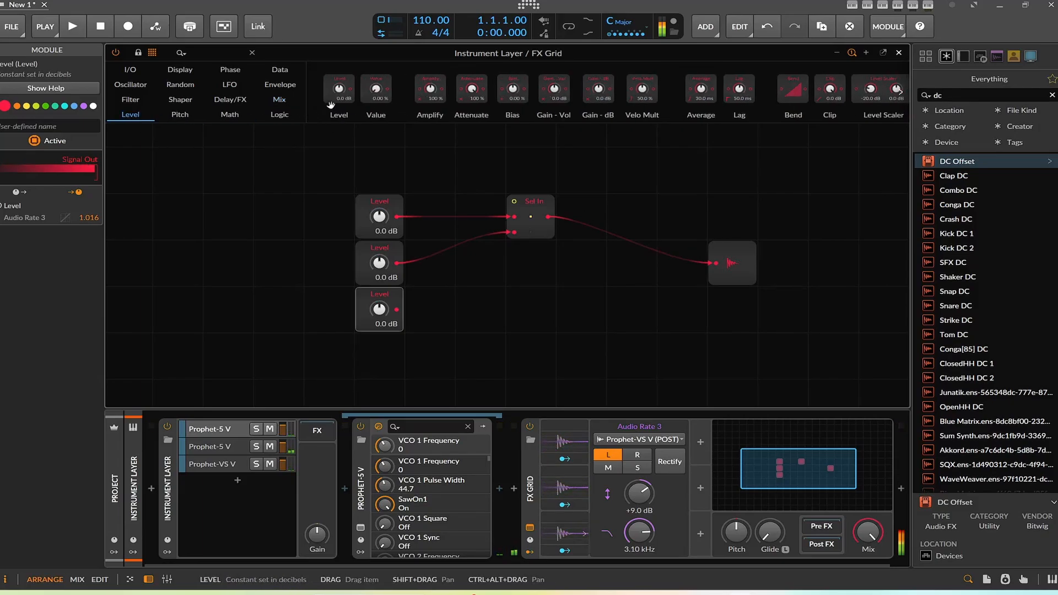
pyautogui.moveTo(331, 105)
pyautogui.mouseDown()
pyautogui.moveTo(430, 171)
pyautogui.moveTo(380, 171)
pyautogui.moveTo(506, 210)
pyautogui.moveTo(514, 202)
pyautogui.mouseUp()
pyautogui.moveTo(380, 170)
pyautogui.mouseDown()
pyautogui.moveTo(379, 142)
pyautogui.moveTo(379, 207)
pyautogui.moveTo(379, 161)
pyautogui.mouseUp()
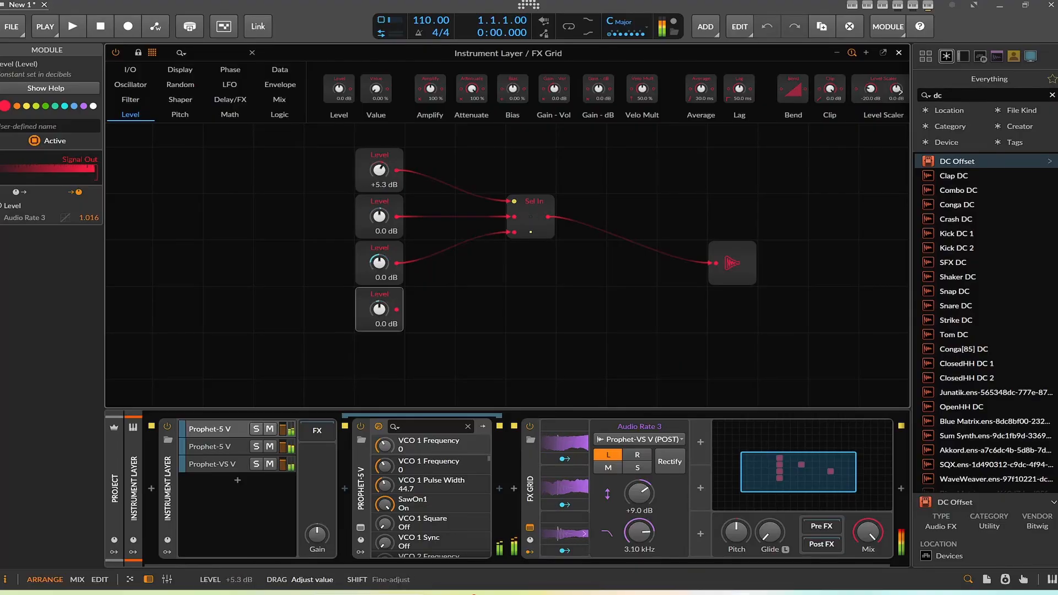
# Step: Delete the Select In module
pyautogui.click(535, 226)
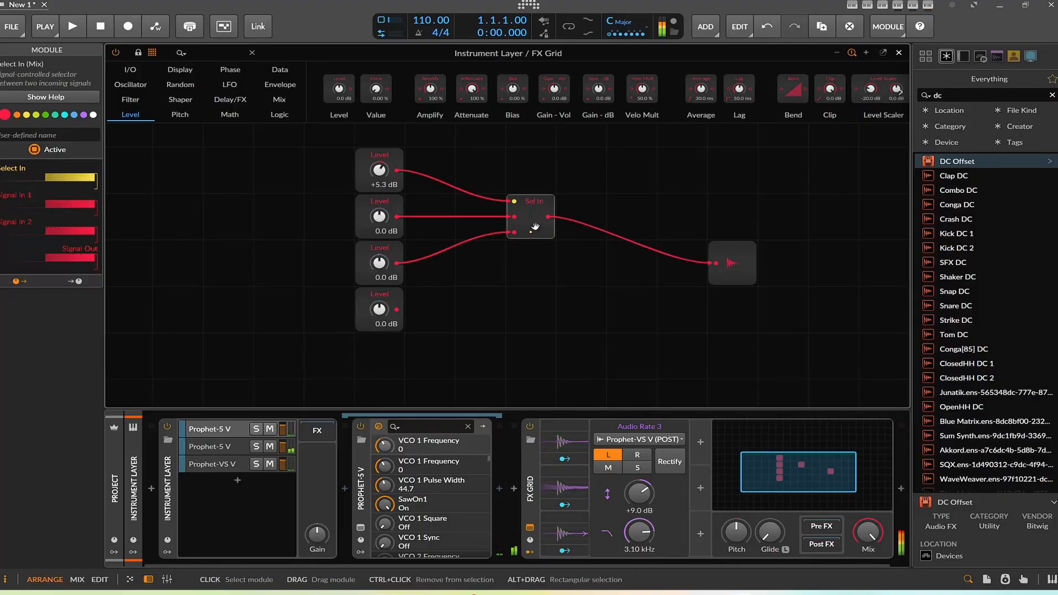
pyautogui.press('Delete')
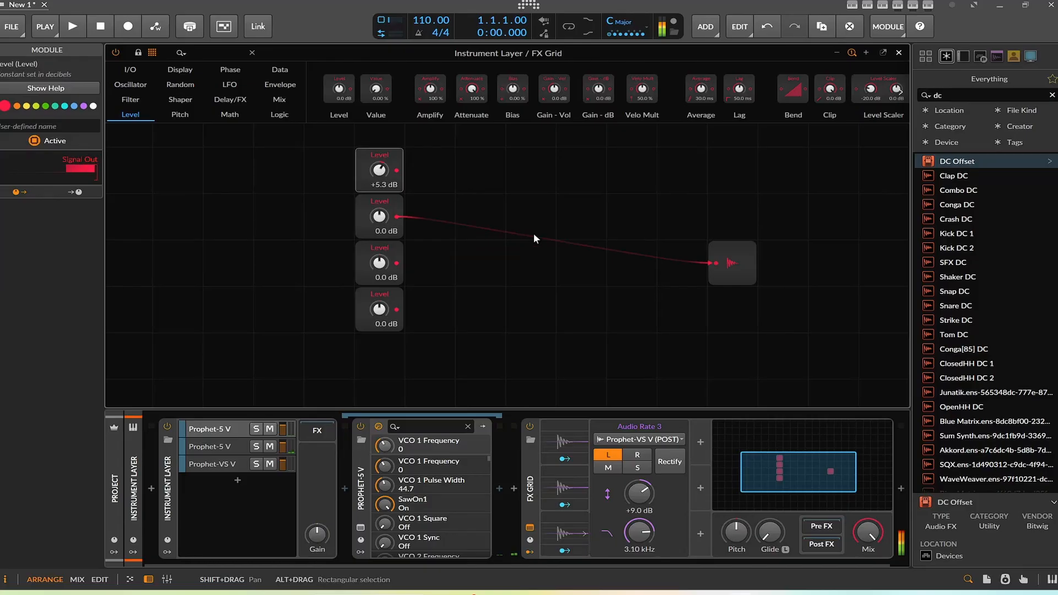
pyautogui.click(280, 99)
pyautogui.scroll(-3, 412, 95)
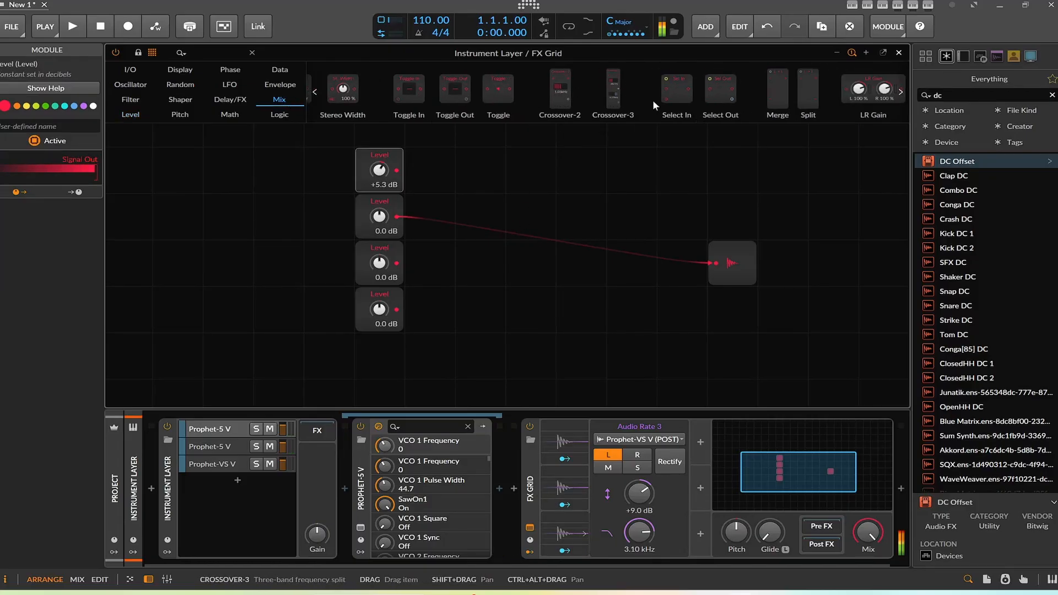
pyautogui.moveTo(677, 96); pyautogui.dragTo(576, 203)
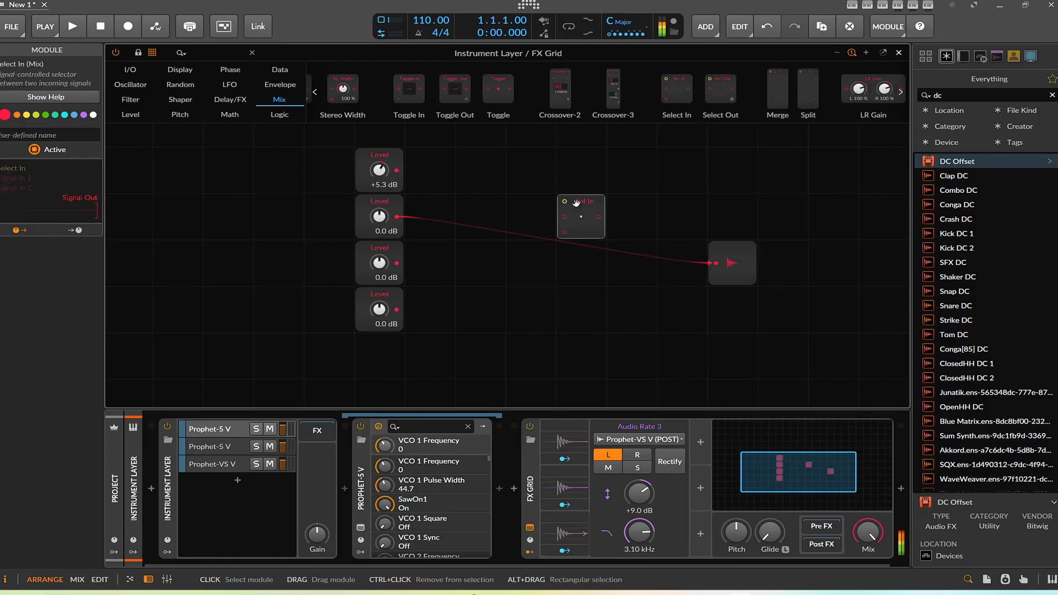
pyautogui.press('Delete')
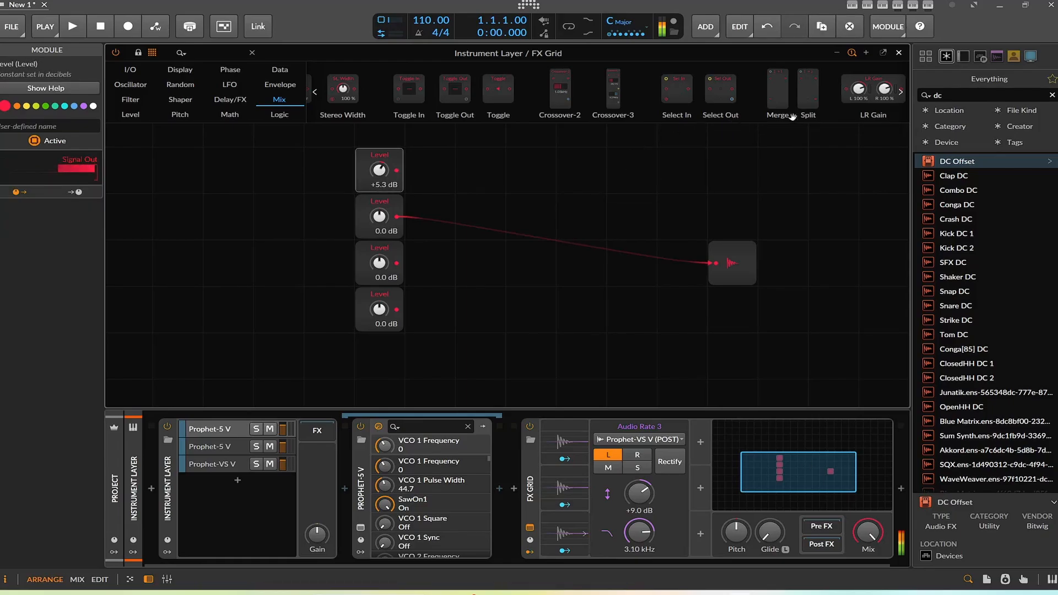
# Step: Add a Merge module to the grid and set its number of input ports to 3
pyautogui.moveTo(778, 94); pyautogui.dragTo(581, 165)
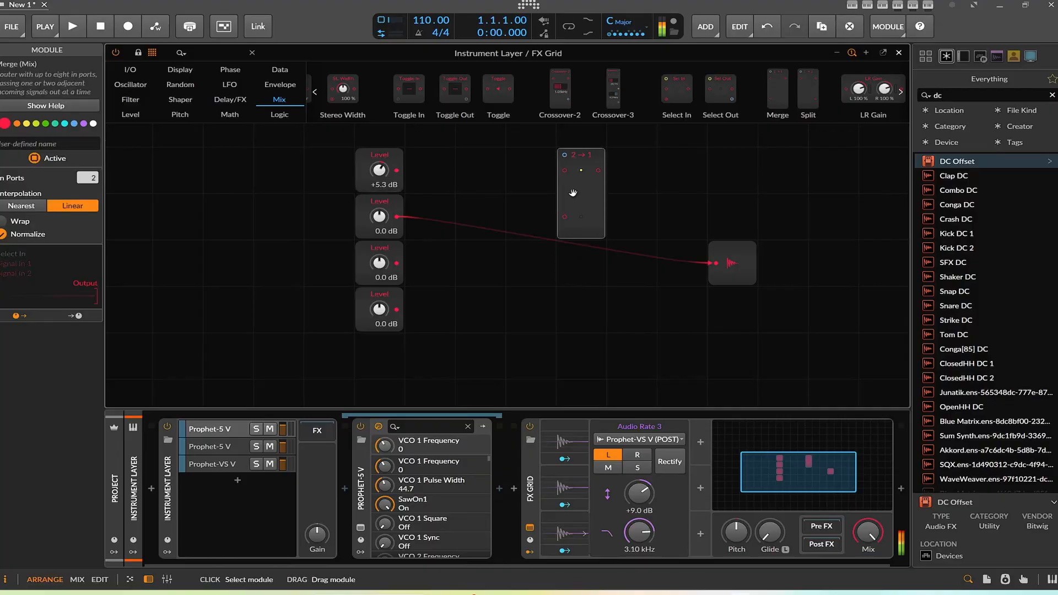
pyautogui.moveTo(79, 184); pyautogui.dragTo(79, 173)
# Step: Connect the top Level module's output to the Merge module's select input
pyautogui.moveTo(396, 171); pyautogui.dragTo(445, 177)
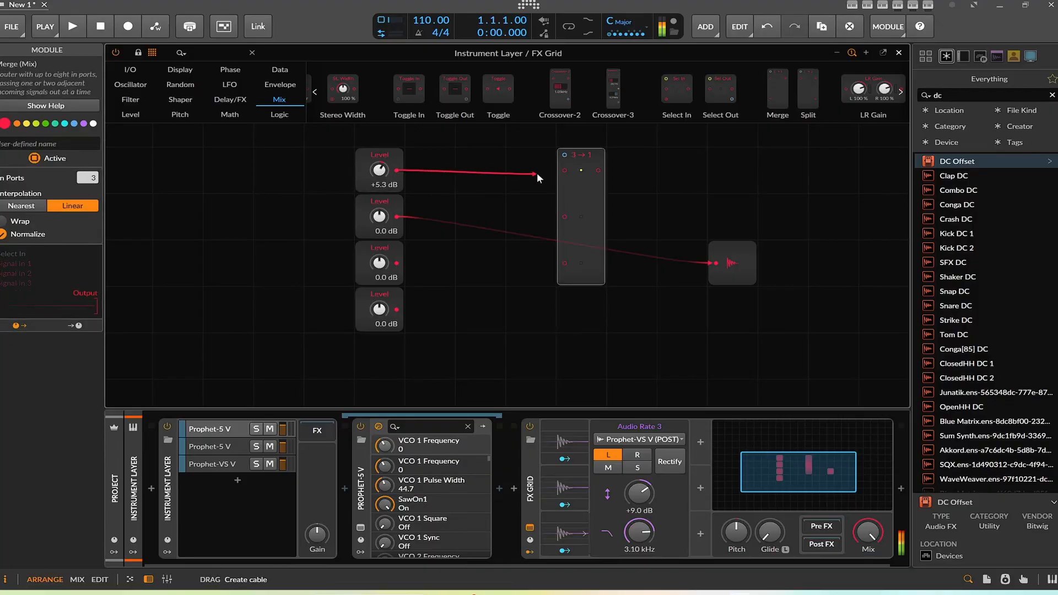
pyautogui.moveTo(537, 173); pyautogui.dragTo(565, 155)
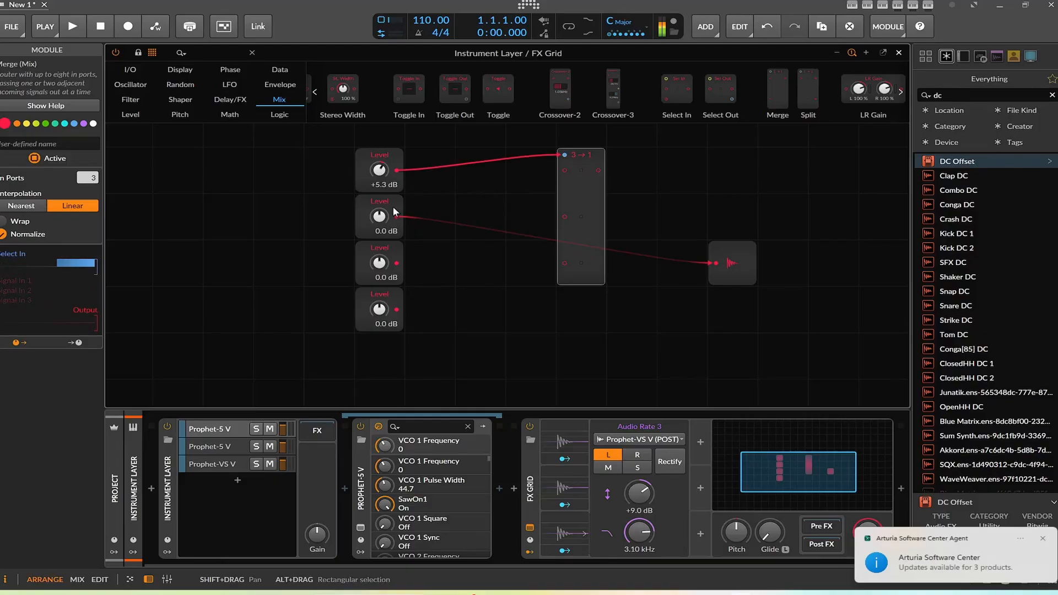
# Step: Connect the three lower Level modules to the Merge signal inputs and the Merge output to Audio Out
pyautogui.moveTo(395, 215); pyautogui.dragTo(565, 171)
pyautogui.moveTo(395, 265); pyautogui.dragTo(564, 218)
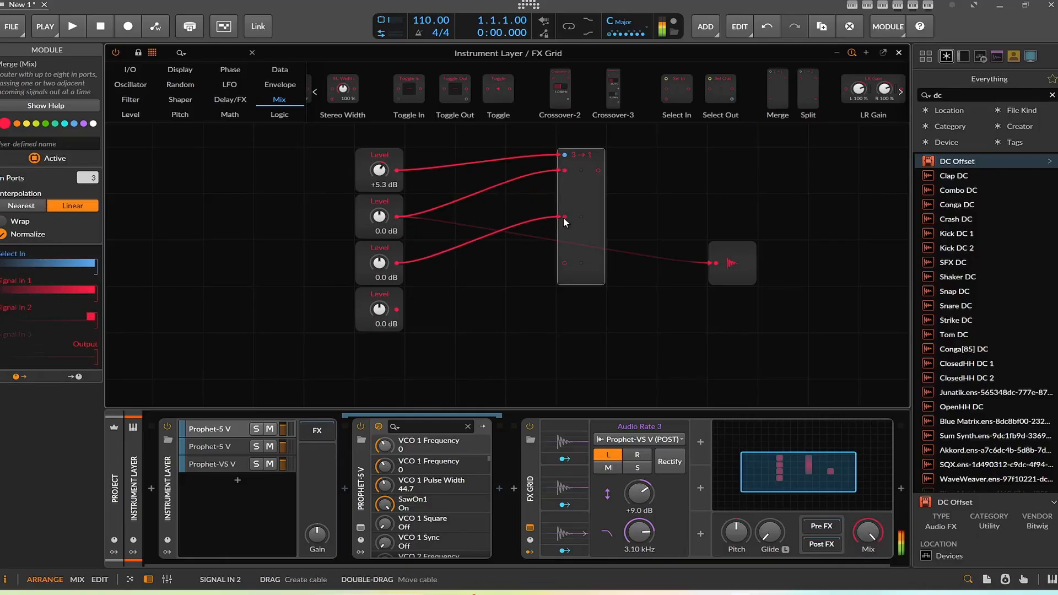
pyautogui.moveTo(396, 309); pyautogui.dragTo(565, 263)
pyautogui.moveTo(599, 170); pyautogui.dragTo(716, 263)
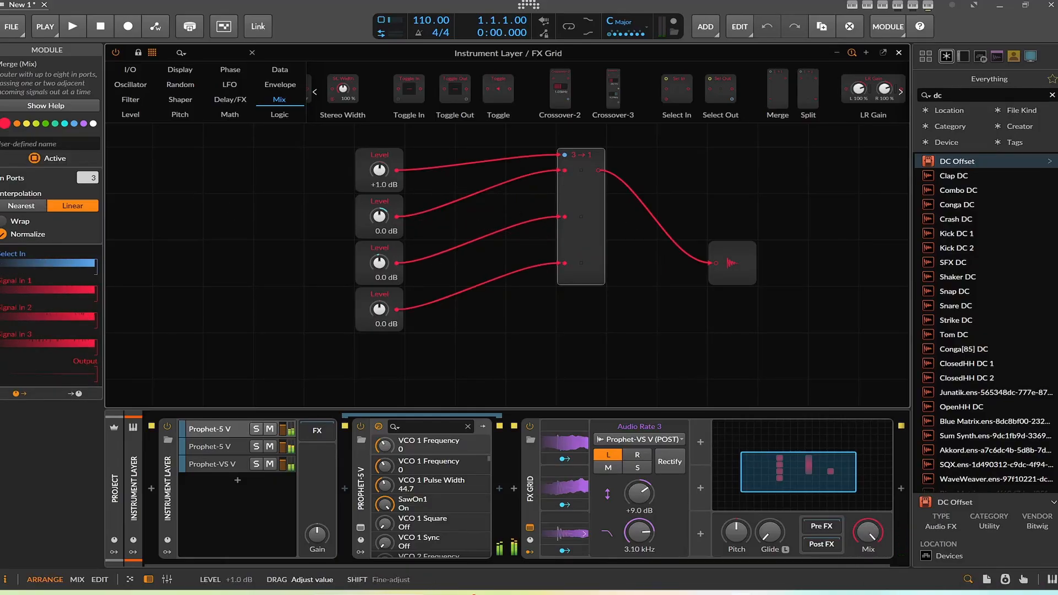
# Step: Set the Merge interpolation to Nearest and the top Level module to -3.1 dB
pyautogui.moveTo(380, 170)
pyautogui.mouseDown()
pyautogui.moveTo(379, 158)
pyautogui.moveTo(380, 193)
pyautogui.moveTo(380, 175)
pyautogui.mouseUp()
pyautogui.click(32, 208)
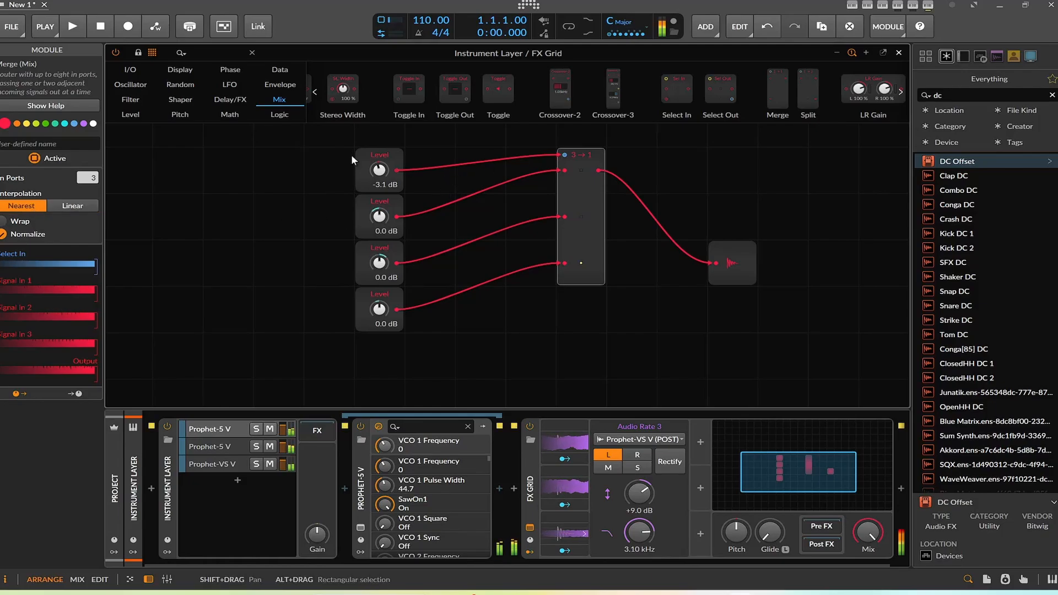
pyautogui.moveTo(379, 170); pyautogui.dragTo(379, 165)
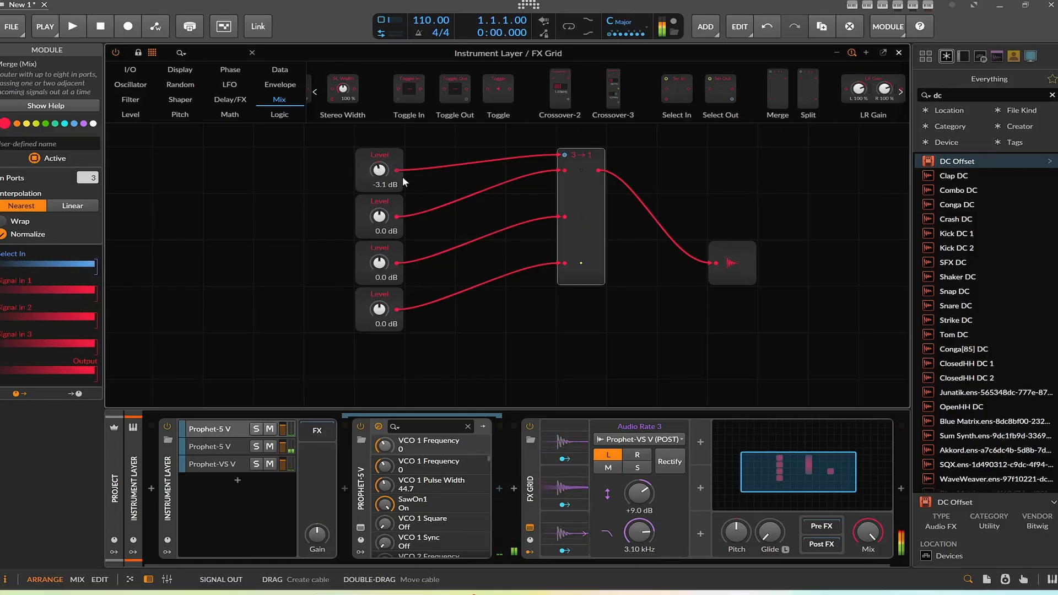
# Step: Move the top Level module further to the left of the grid
pyautogui.moveTo(390, 186); pyautogui.dragTo(594, 190)
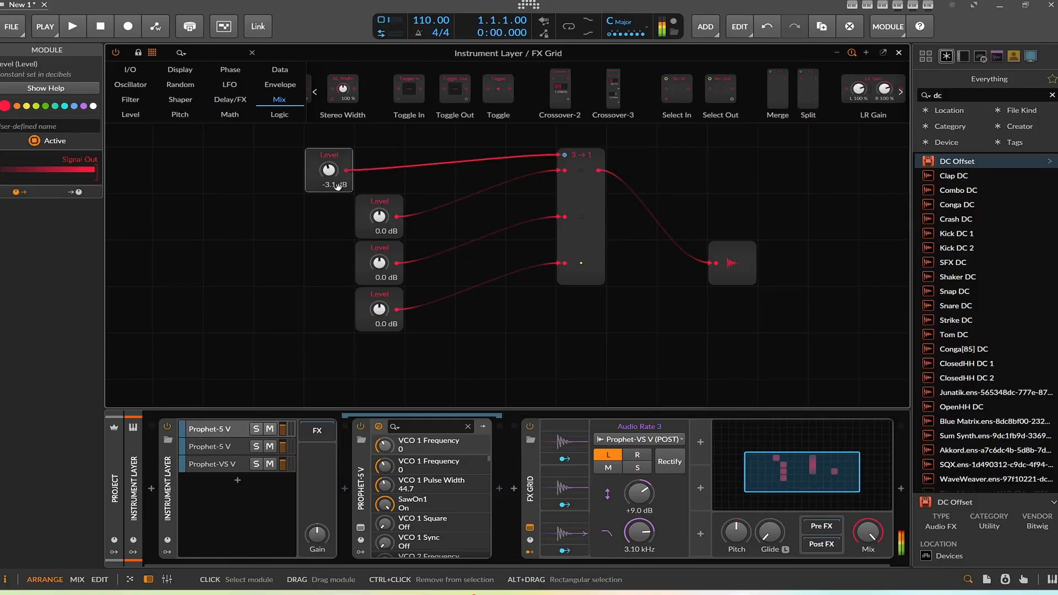
pyautogui.moveTo(317, 186); pyautogui.dragTo(256, 182)
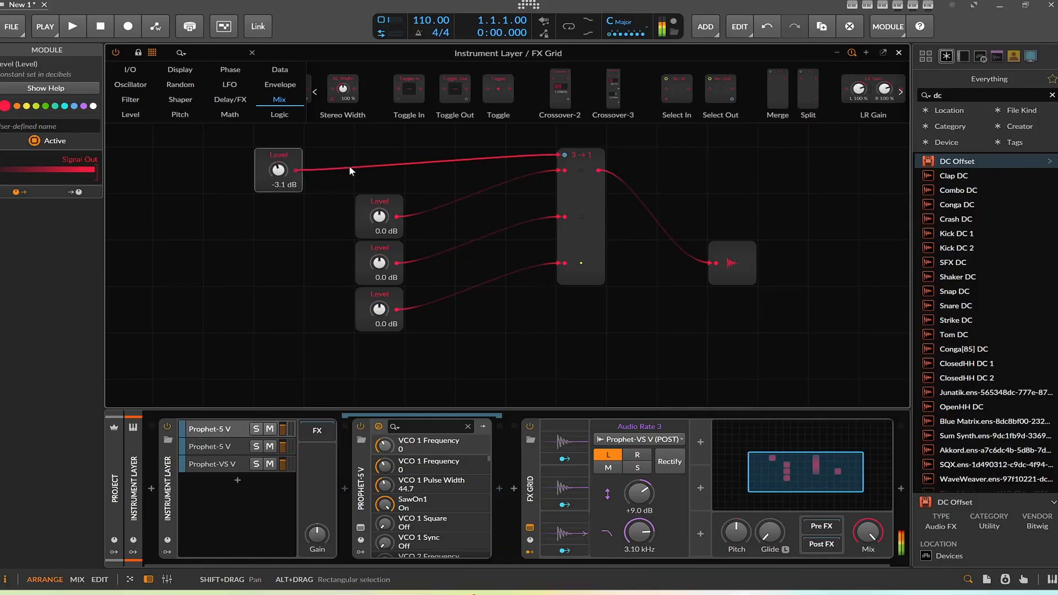
# Step: Add a Value Readout module connected to the top Level module's output
pyautogui.click(179, 69)
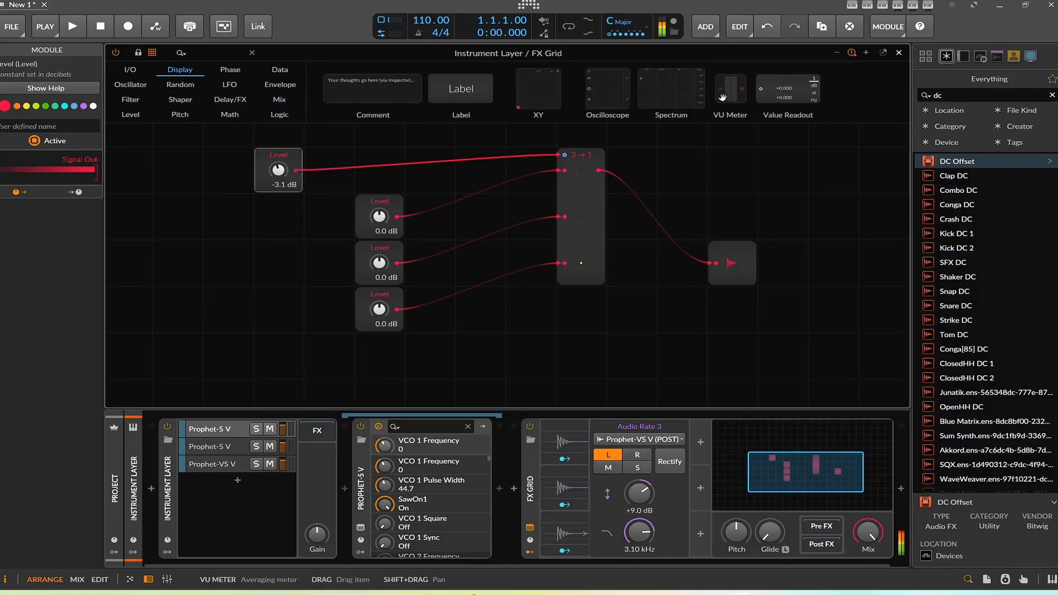
pyautogui.moveTo(774, 92); pyautogui.dragTo(426, 121)
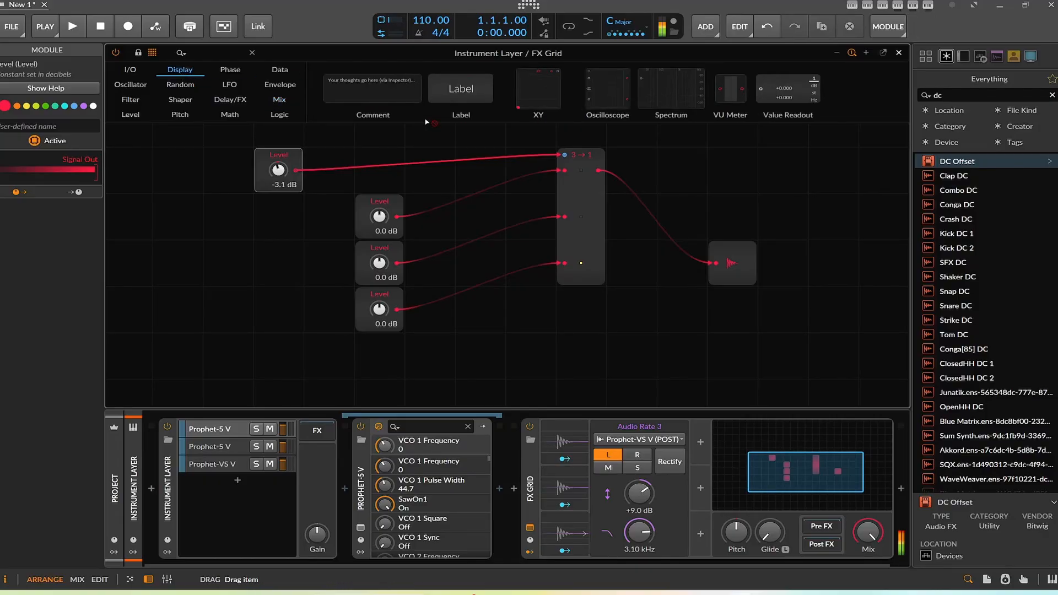
pyautogui.moveTo(298, 174); pyautogui.dragTo(298, 173)
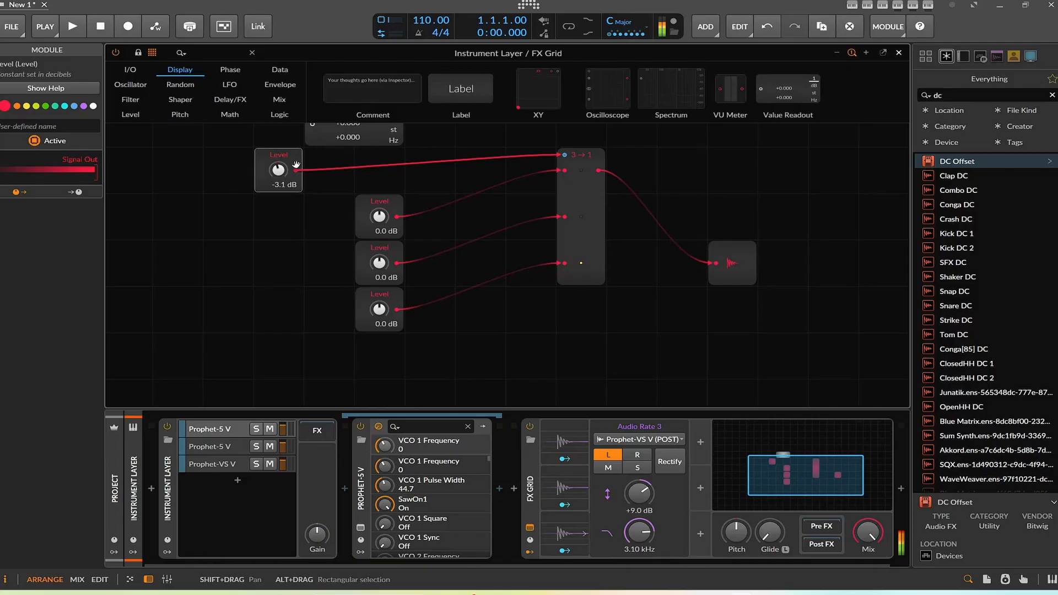
pyautogui.moveTo(323, 132); pyautogui.dragTo(317, 126)
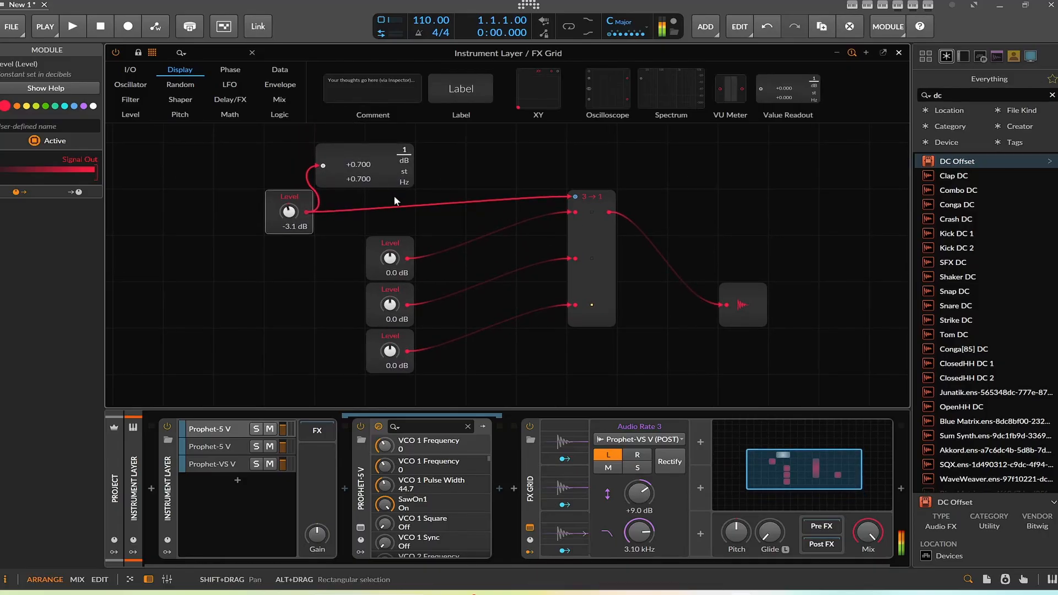
pyautogui.click(405, 172)
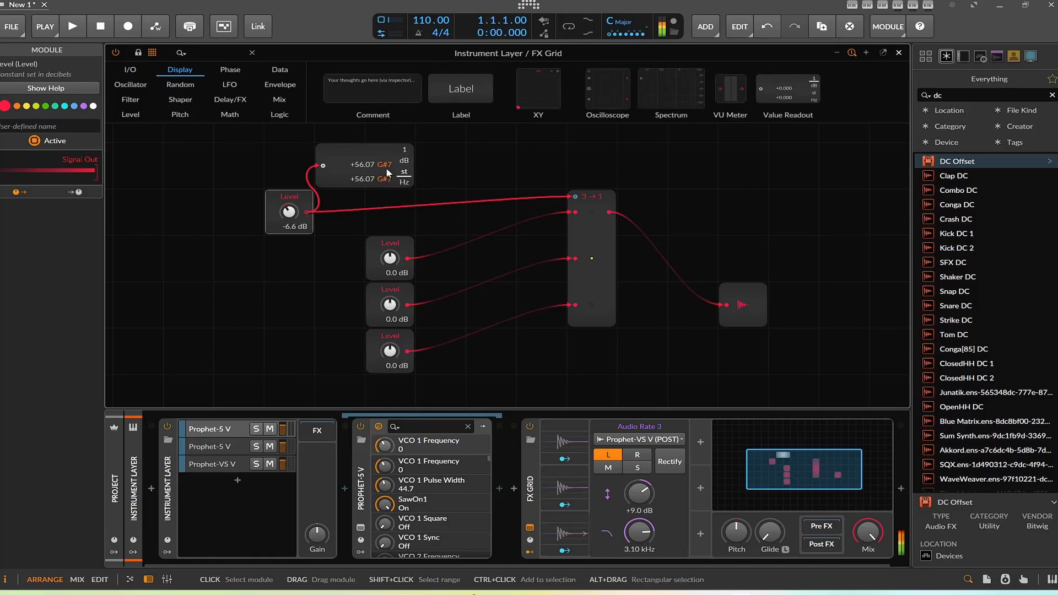
pyautogui.click(405, 150)
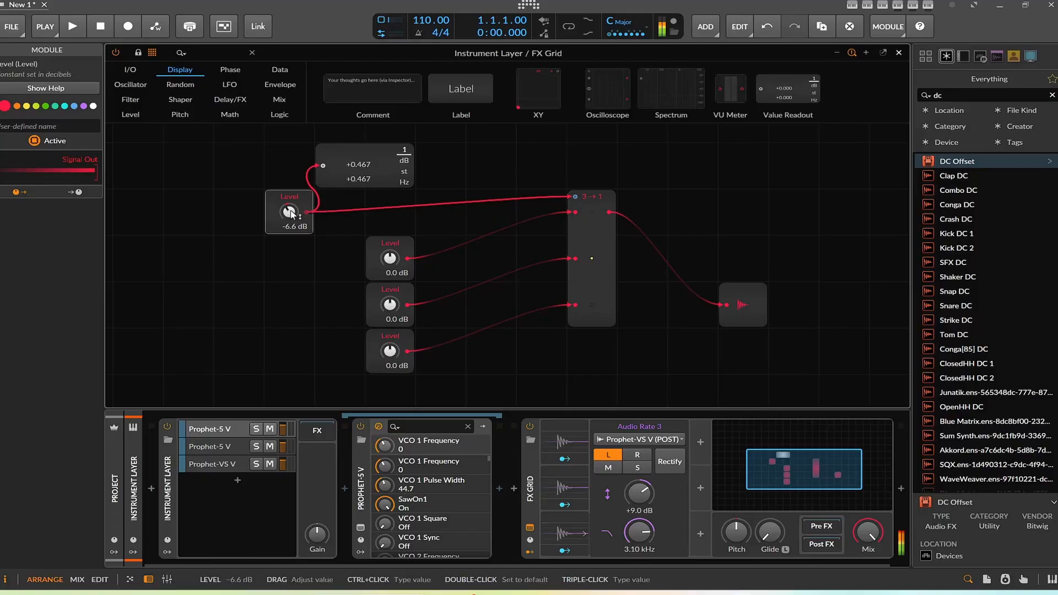
# Step: Delete the top Level module
pyautogui.moveTo(292, 213); pyautogui.dragTo(291, 219)
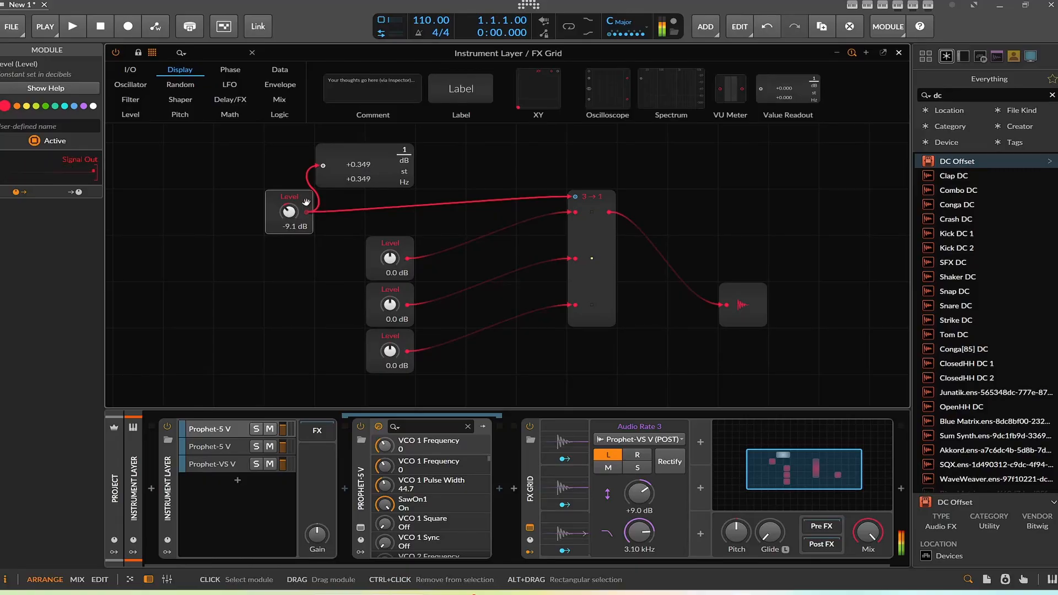
pyautogui.press('Delete')
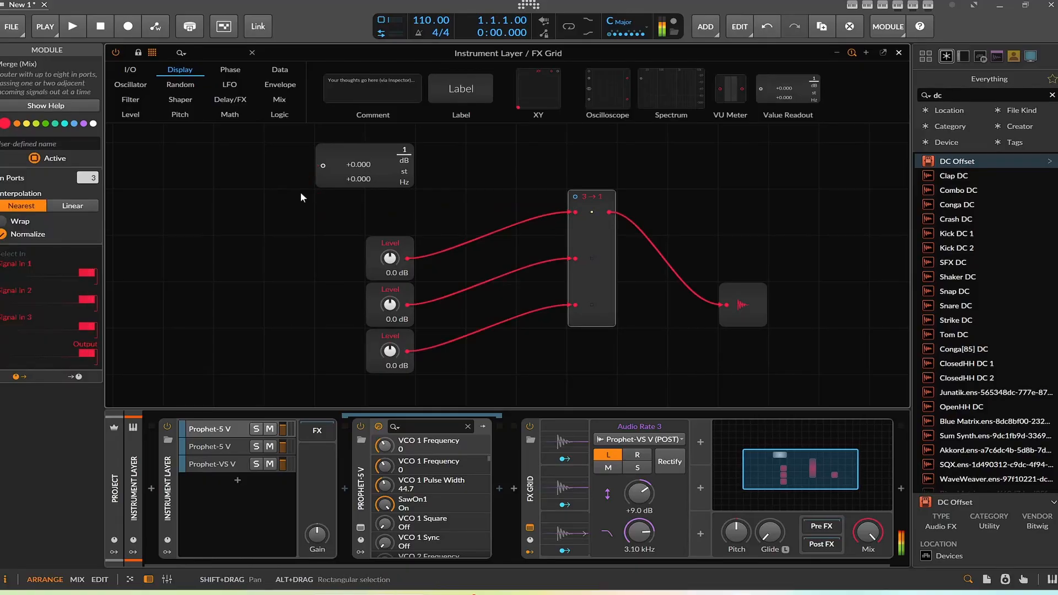
# Step: Add a Value module in its place and connect it to the Merge module's select input
pyautogui.click(135, 115)
pyautogui.moveTo(376, 92); pyautogui.dragTo(291, 214)
pyautogui.moveTo(307, 212); pyautogui.dragTo(575, 197)
# Step: Set the Value module to 28.4 %
pyautogui.moveTo(289, 212); pyautogui.dragTo(289, 200)
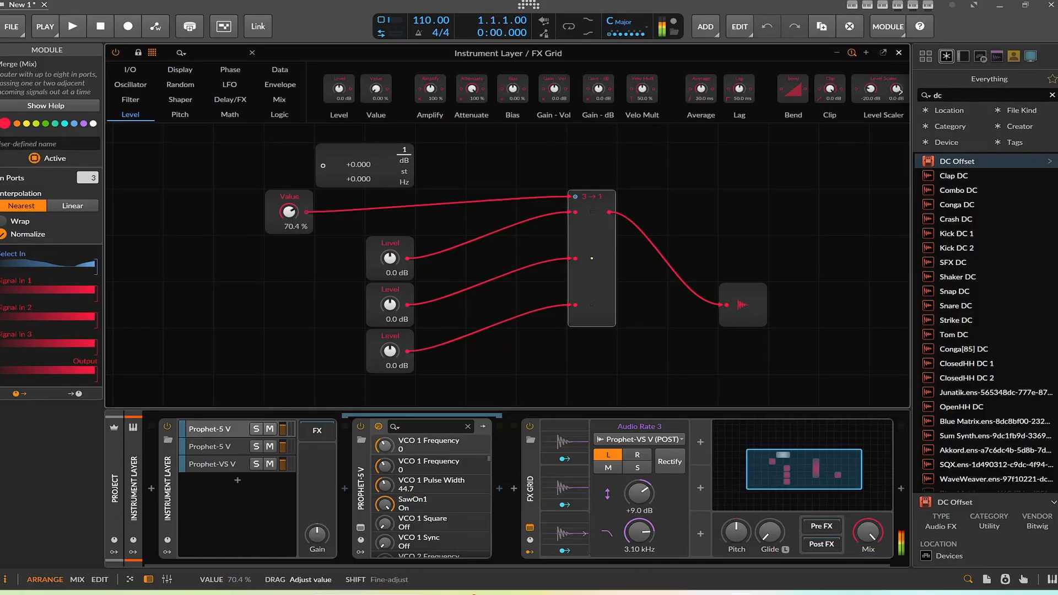
pyautogui.moveTo(290, 213); pyautogui.dragTo(289, 256)
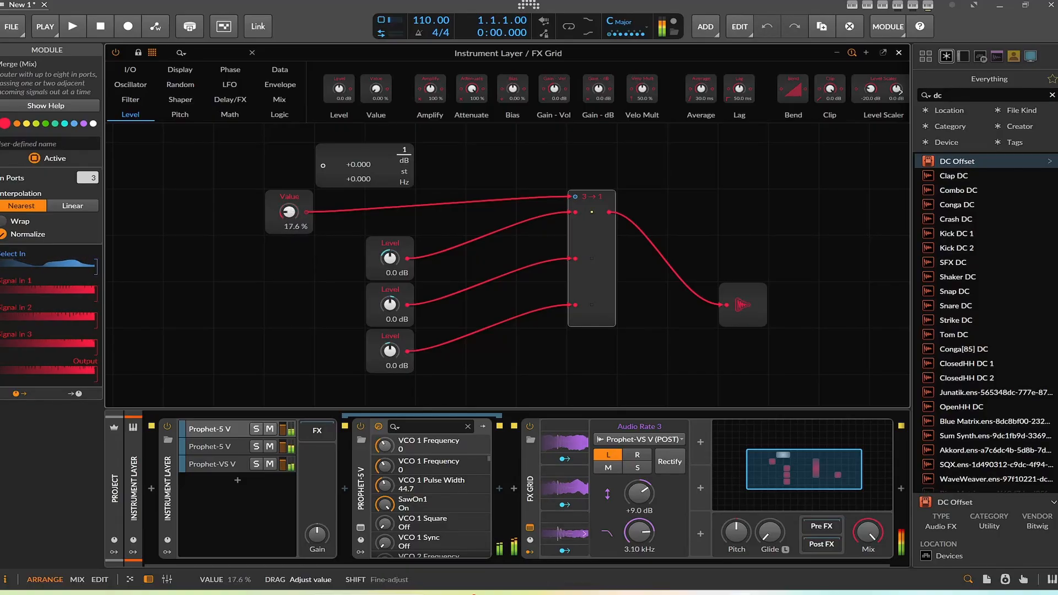
pyautogui.moveTo(289, 211); pyautogui.dragTo(300, 175)
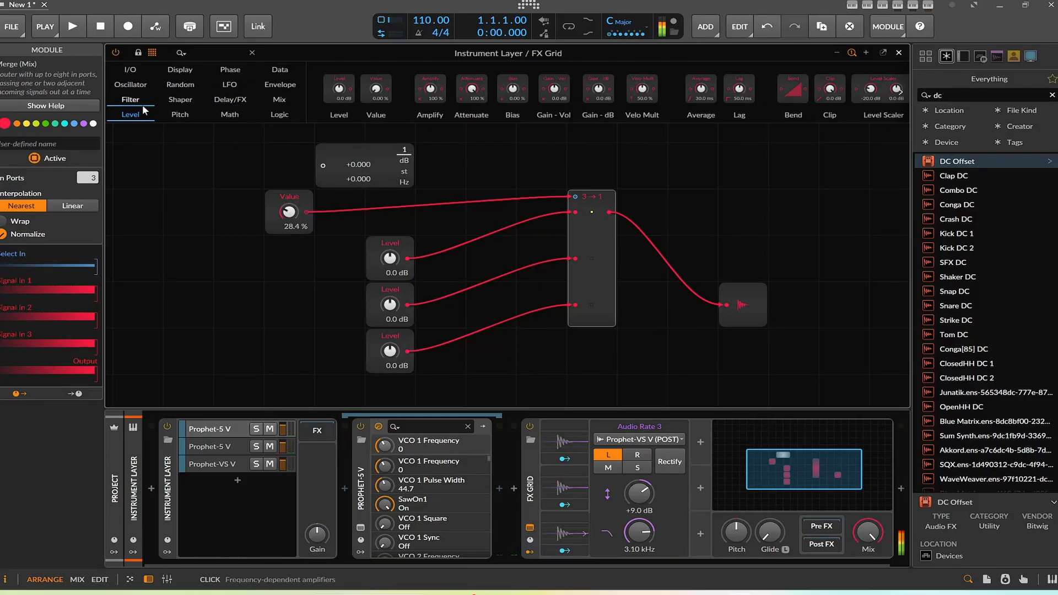
# Step: Add a Wavetable LFO beside the Value module and set its table index to about 58 %
pyautogui.click(229, 84)
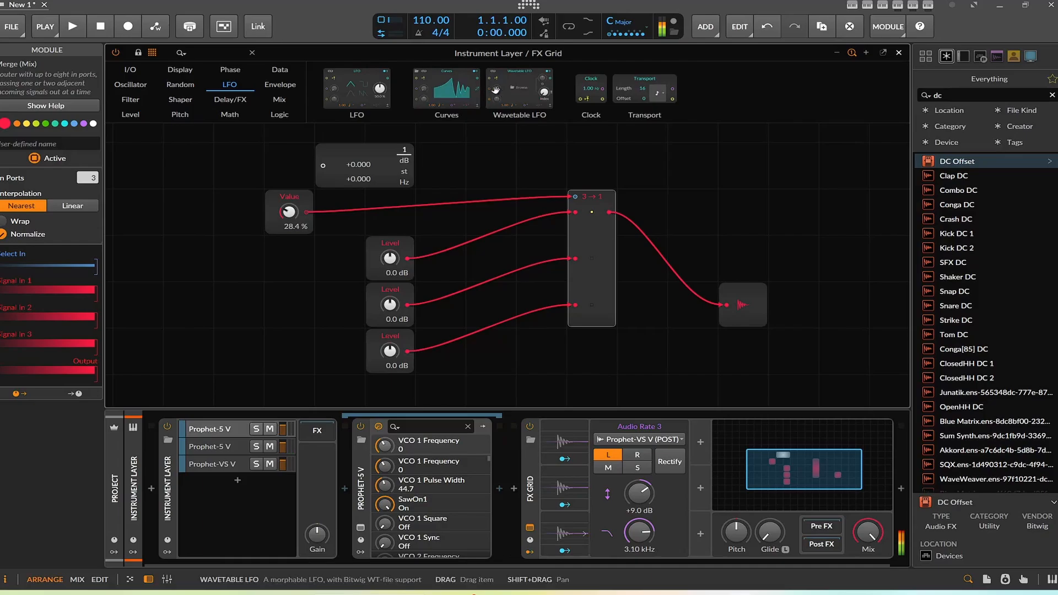
pyautogui.moveTo(524, 87); pyautogui.dragTo(246, 155)
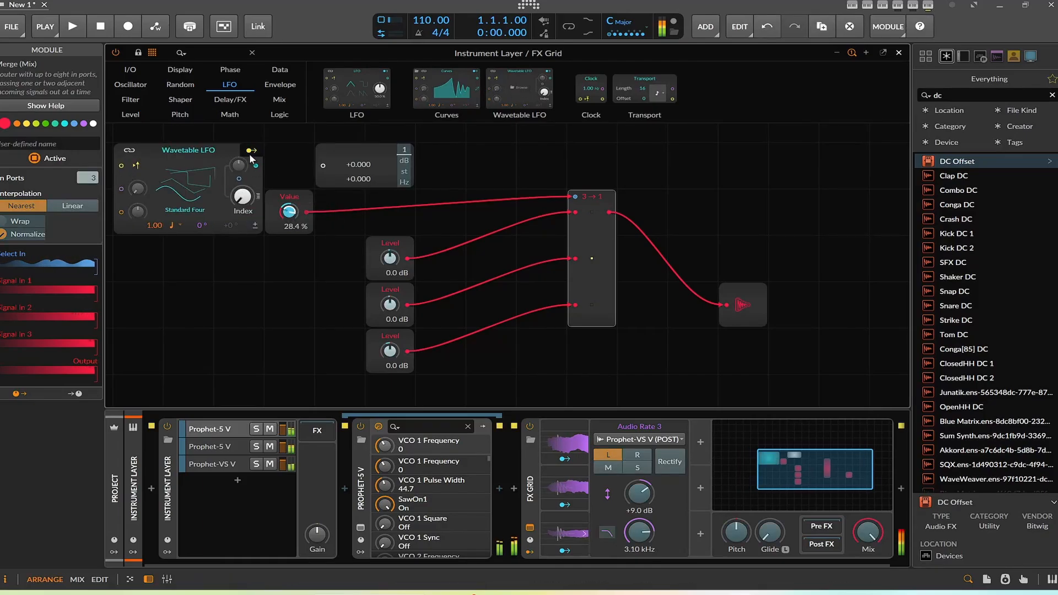
pyautogui.moveTo(243, 196); pyautogui.dragTo(243, 193)
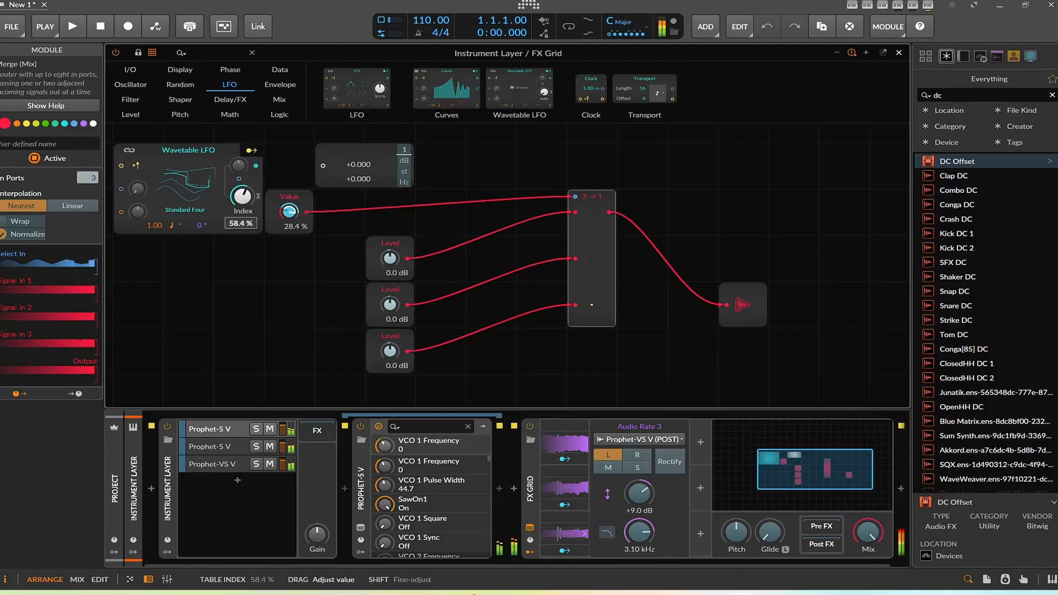
pyautogui.moveTo(138, 189); pyautogui.dragTo(137, 188)
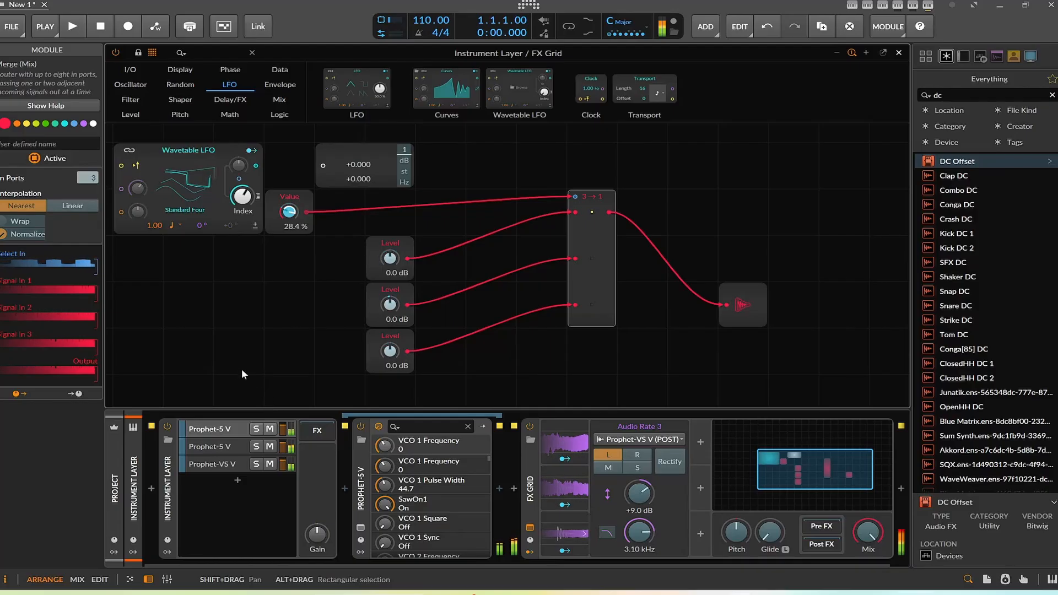
# Step: Set the Wavetable LFO's rate timebase to Bar
pyautogui.moveTo(242, 370); pyautogui.dragTo(351, 406)
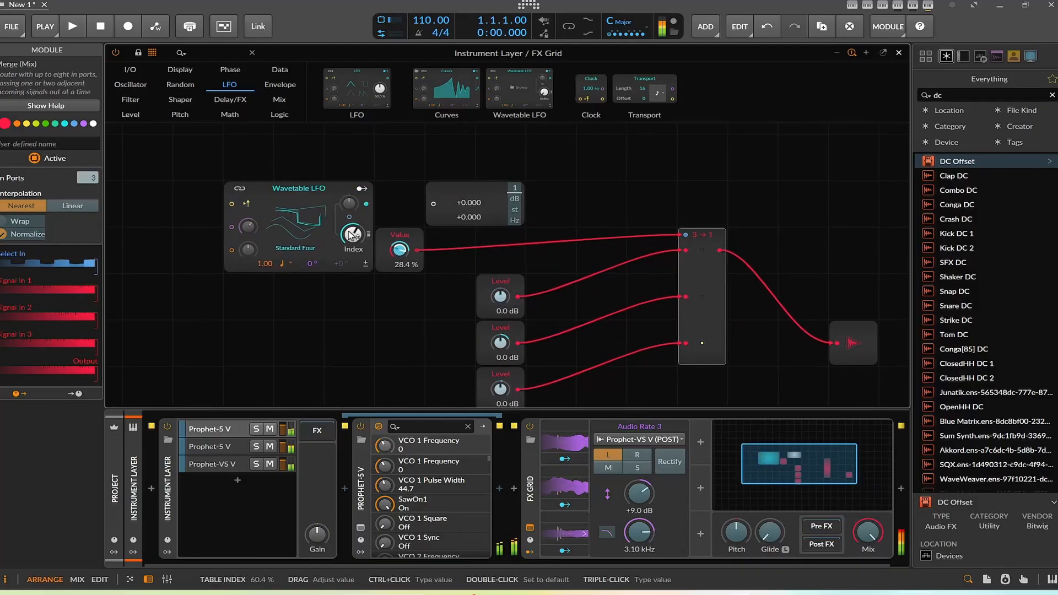
pyautogui.click(285, 264)
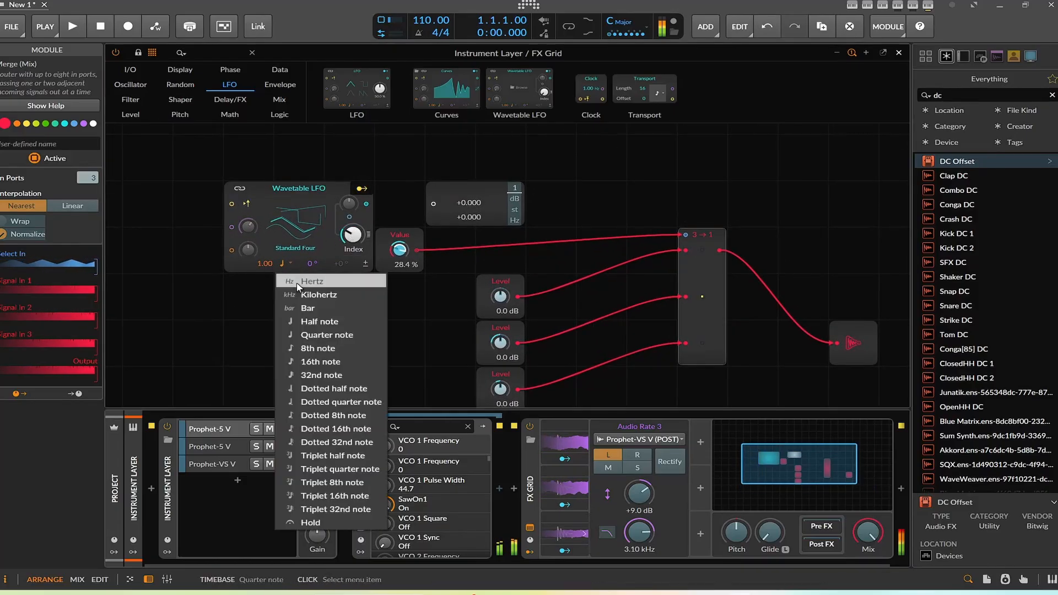
pyautogui.click(310, 304)
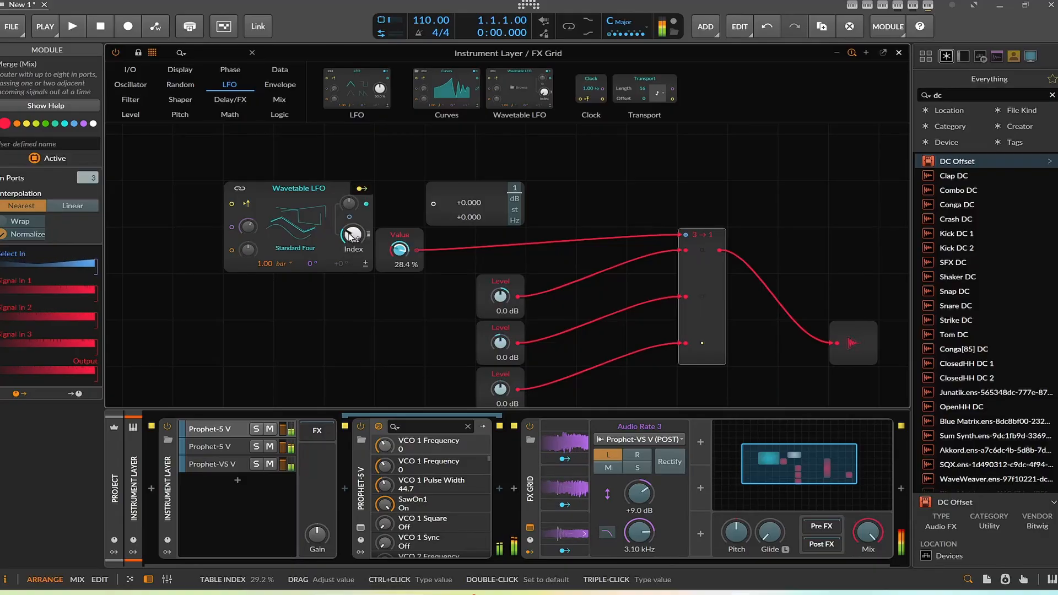
# Step: Set the LFO's table index to about 48 % and its phase to 45°
pyautogui.moveTo(352, 237); pyautogui.dragTo(357, 243)
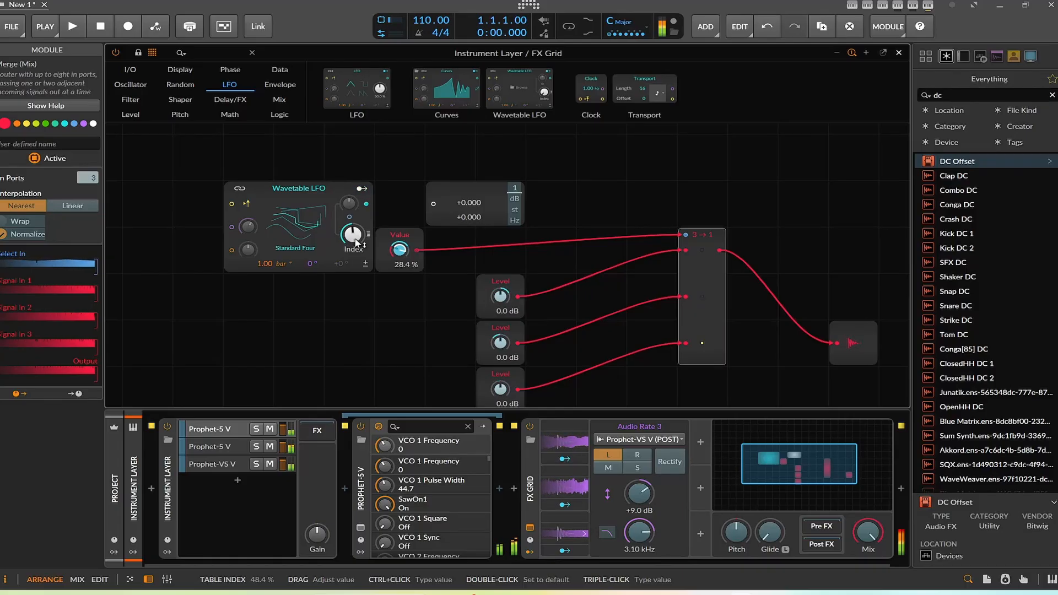
pyautogui.moveTo(357, 242)
pyautogui.mouseDown()
pyautogui.moveTo(357, 223)
pyautogui.moveTo(357, 243)
pyautogui.mouseUp()
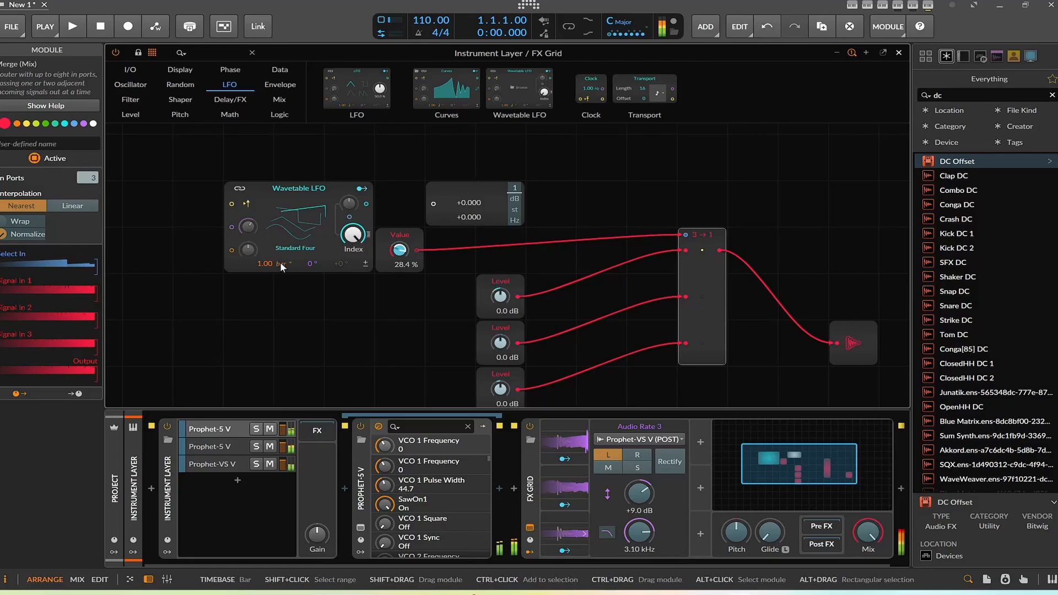
pyautogui.moveTo(310, 263); pyautogui.dragTo(405, 261)
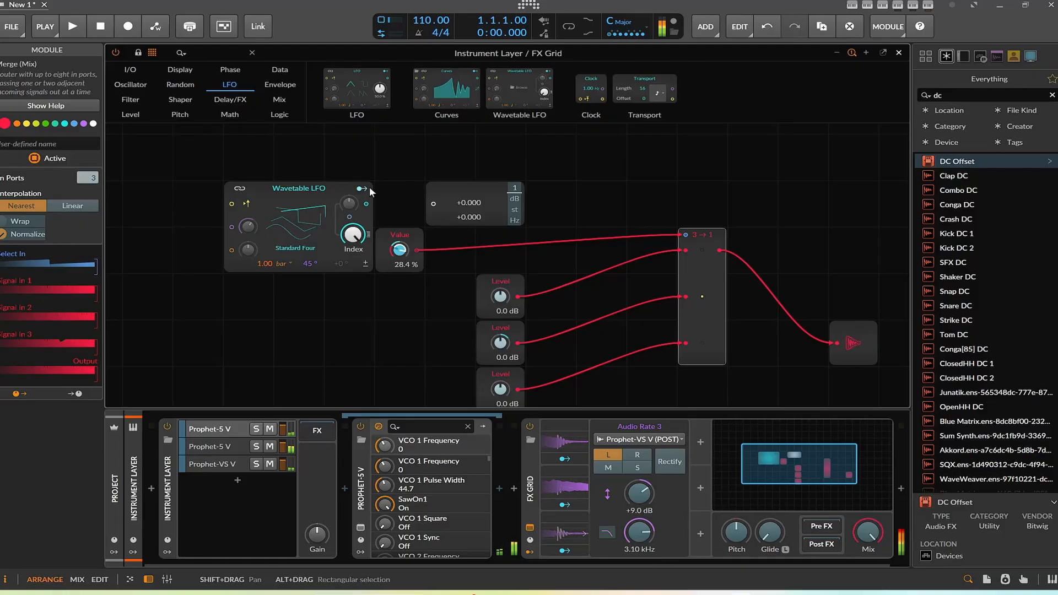
# Step: Switch the Merge module's interpolation to Linear
pyautogui.click(72, 206)
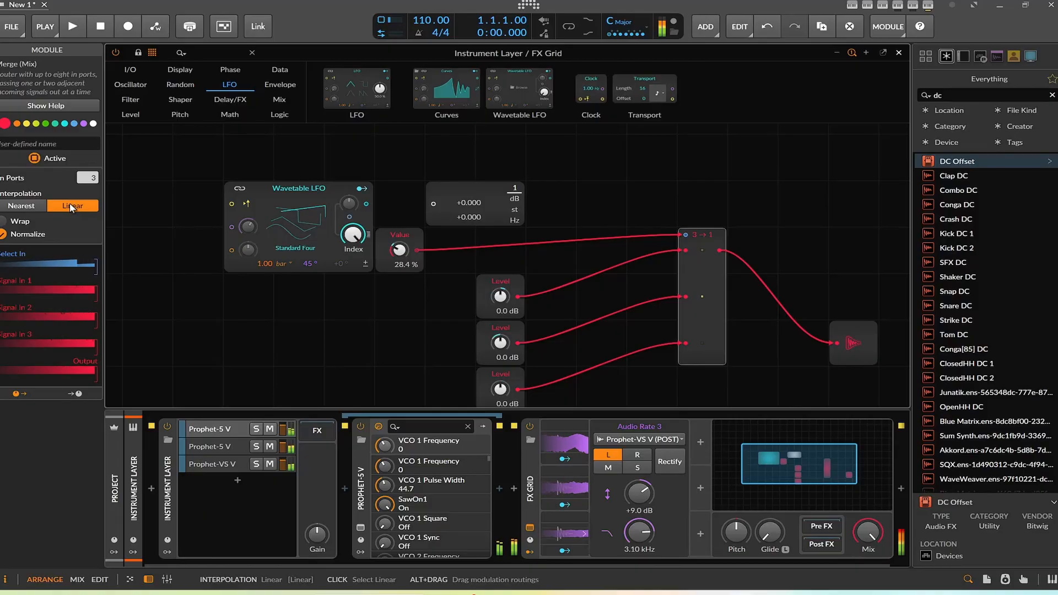
# Step: Set the Wavetable LFO's rate timebase to Half note and its table index to about 26 %
pyautogui.click(289, 264)
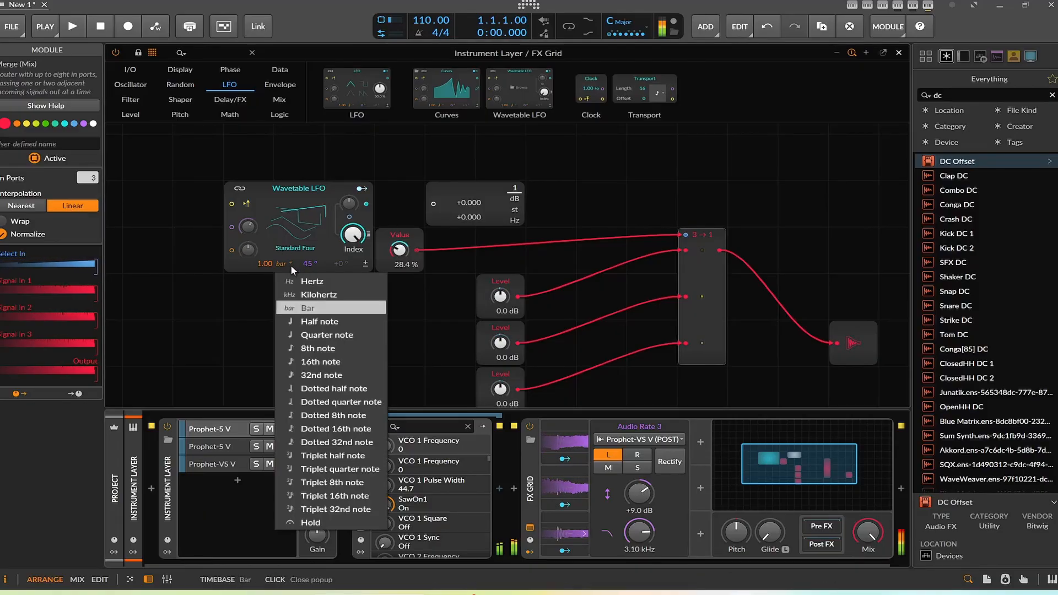
pyautogui.click(319, 323)
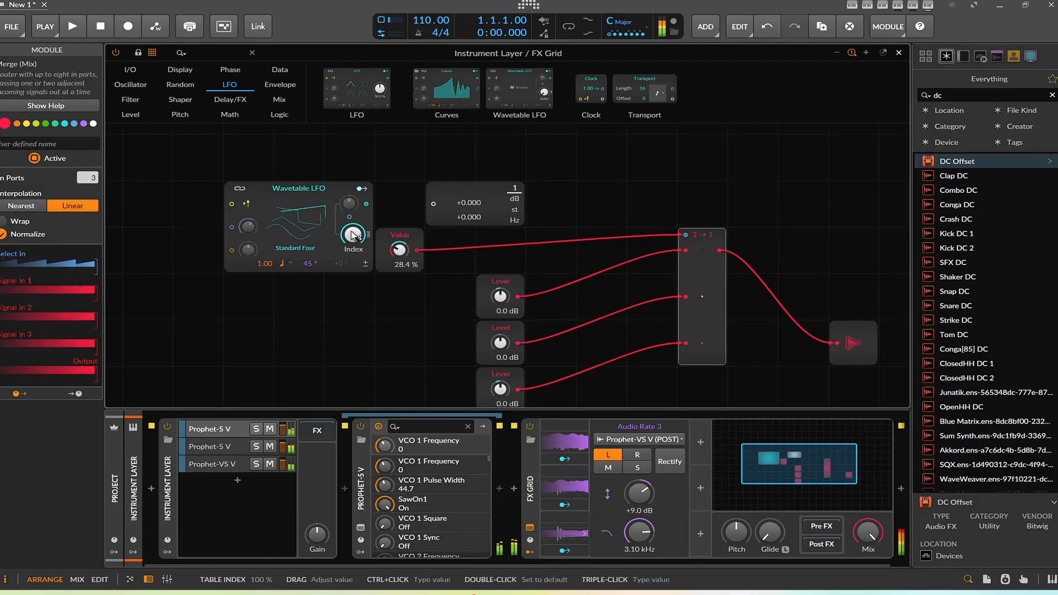
pyautogui.moveTo(353, 236); pyautogui.dragTo(352, 250)
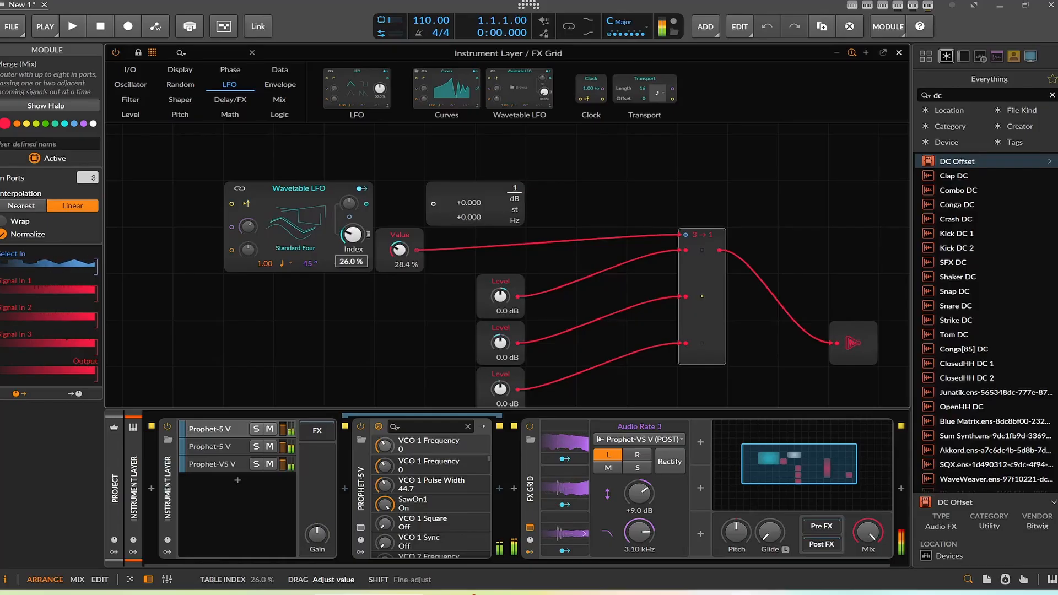
pyautogui.moveTo(353, 232); pyautogui.dragTo(353, 232)
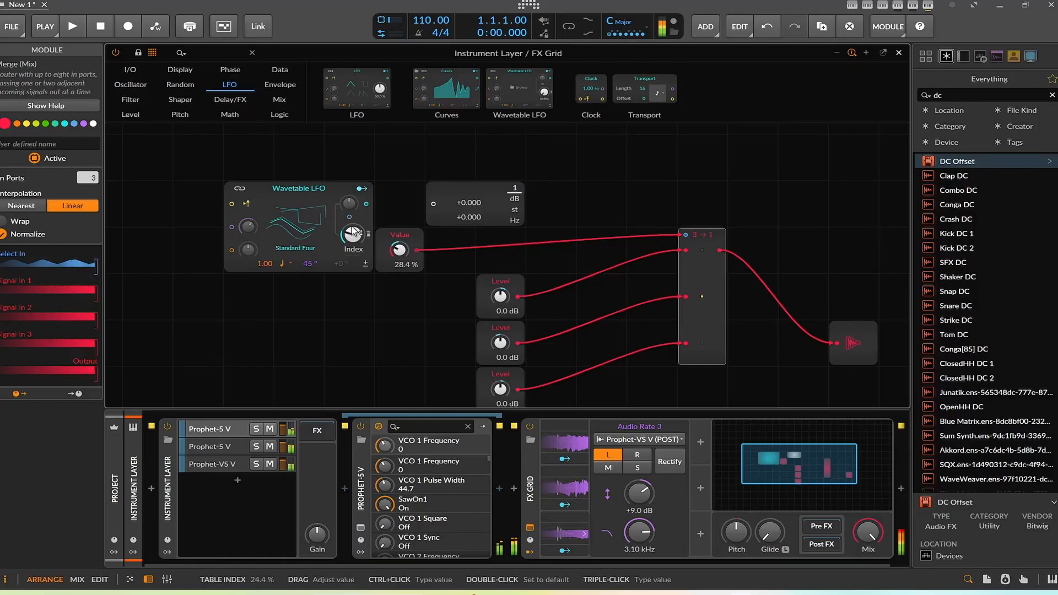
pyautogui.moveTo(352, 232)
pyautogui.mouseDown()
pyautogui.moveTo(353, 210)
pyautogui.moveTo(353, 232)
pyautogui.mouseUp()
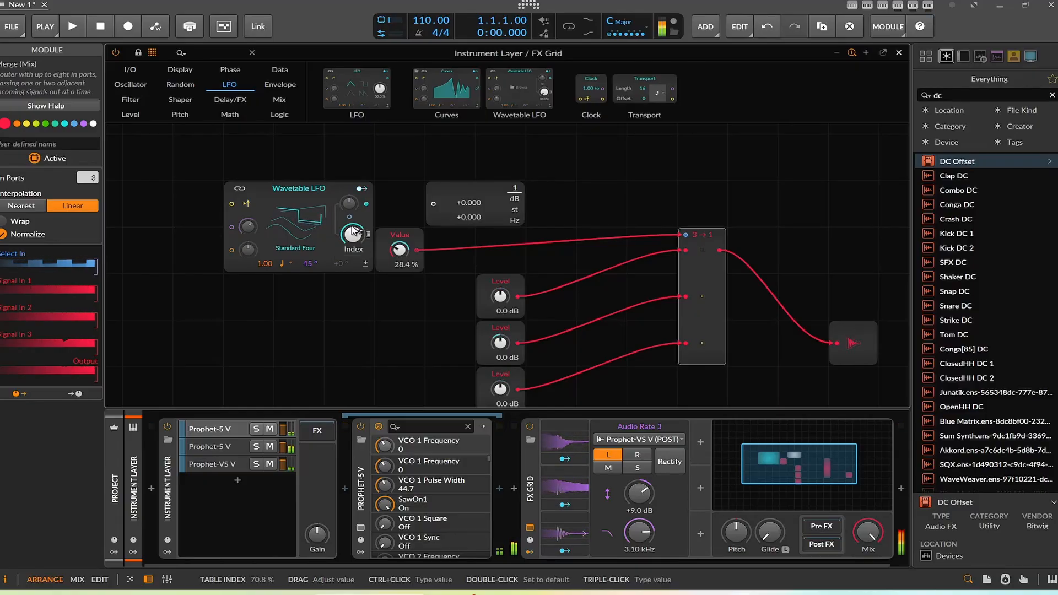
# Step: Close the grid editor and on the Tool device set the Audio Sidechain gain to about +26.8 dB and its volume modulation to -0.32
pyautogui.click(900, 52)
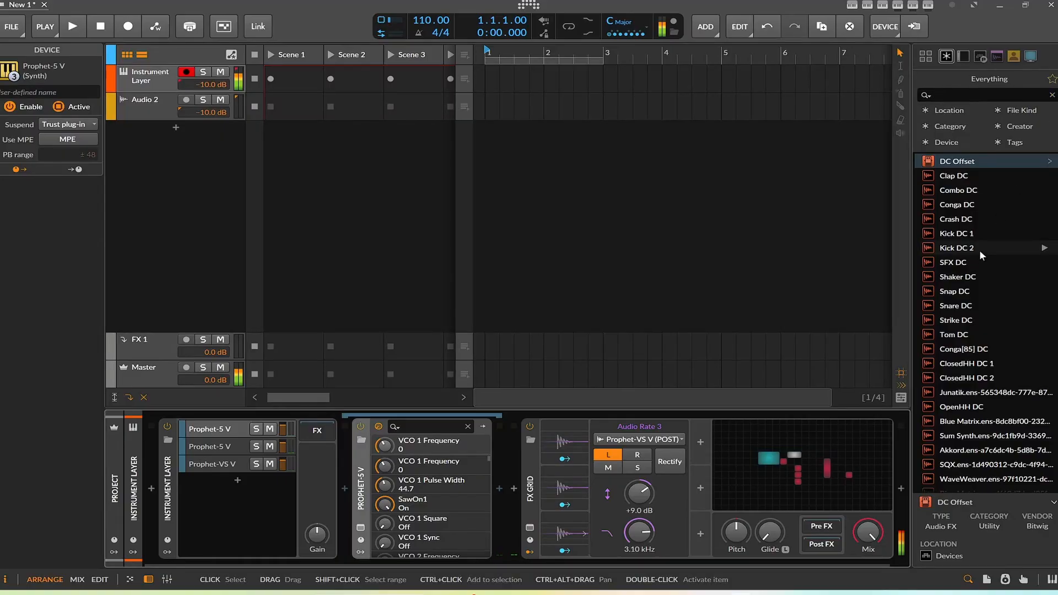
pyautogui.moveTo(855, 516)
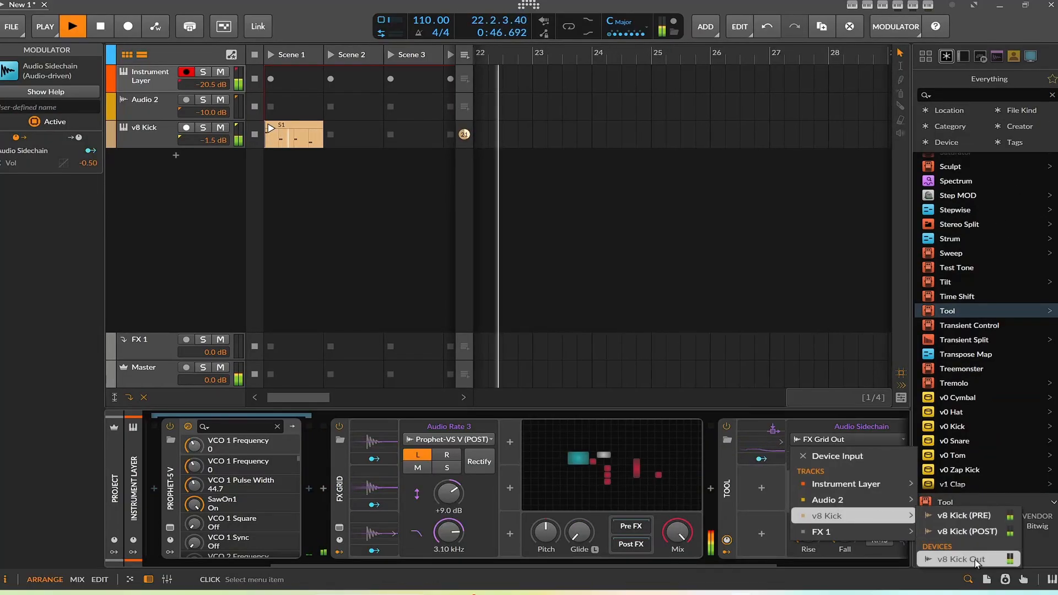
pyautogui.click(975, 560)
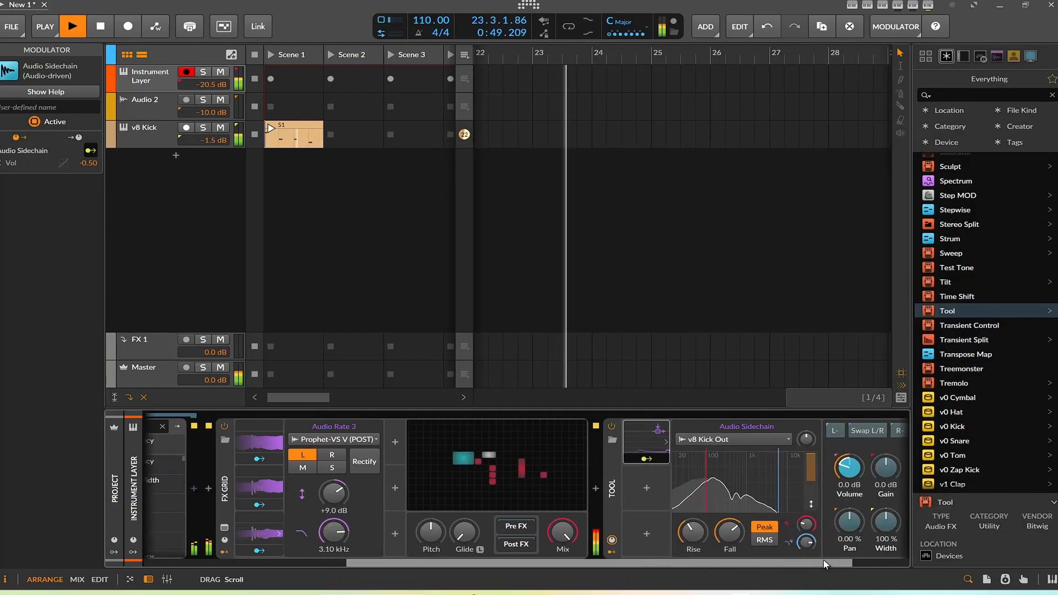
pyautogui.moveTo(746, 564); pyautogui.dragTo(824, 561)
pyautogui.moveTo(806, 440); pyautogui.dragTo(806, 410)
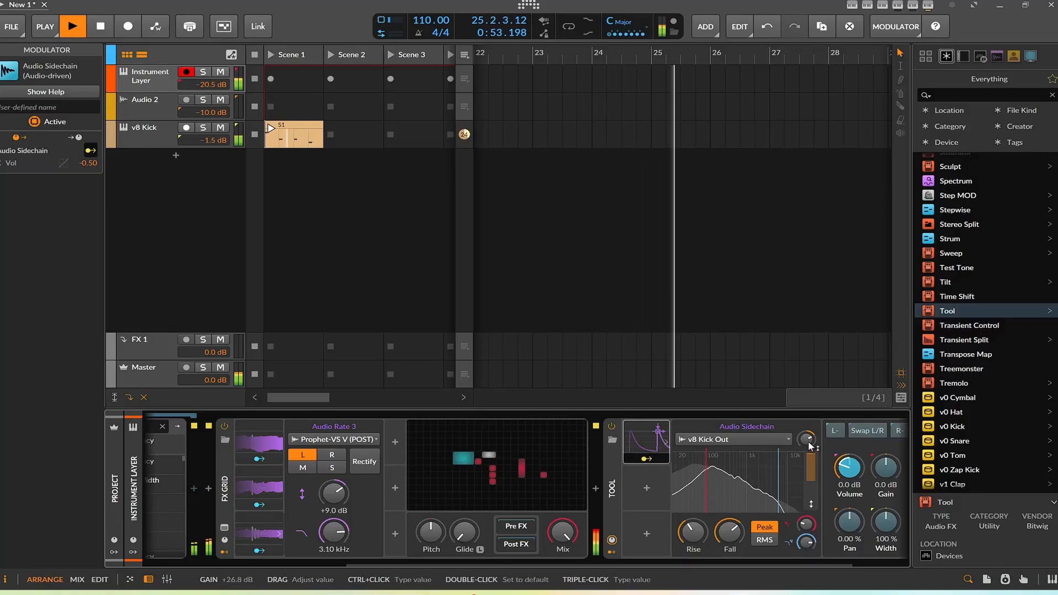
pyautogui.moveTo(850, 468); pyautogui.dragTo(849, 455)
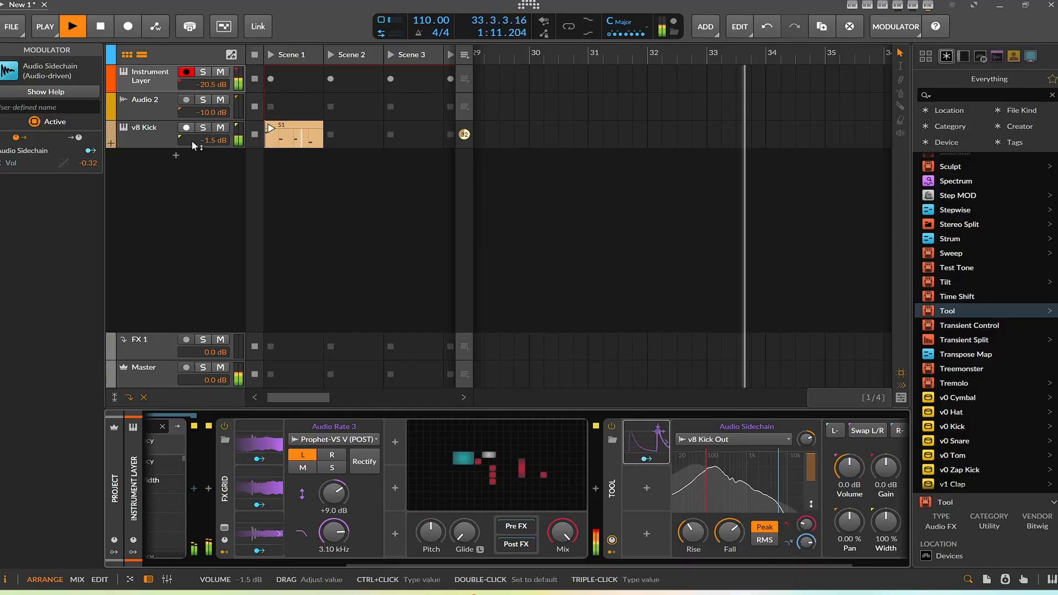
# Step: Raise the v8 Kick track volume to +1.5 dB and the Instrument Layer volume to -16.5 dB
pyautogui.moveTo(202, 138); pyautogui.dragTo(202, 127)
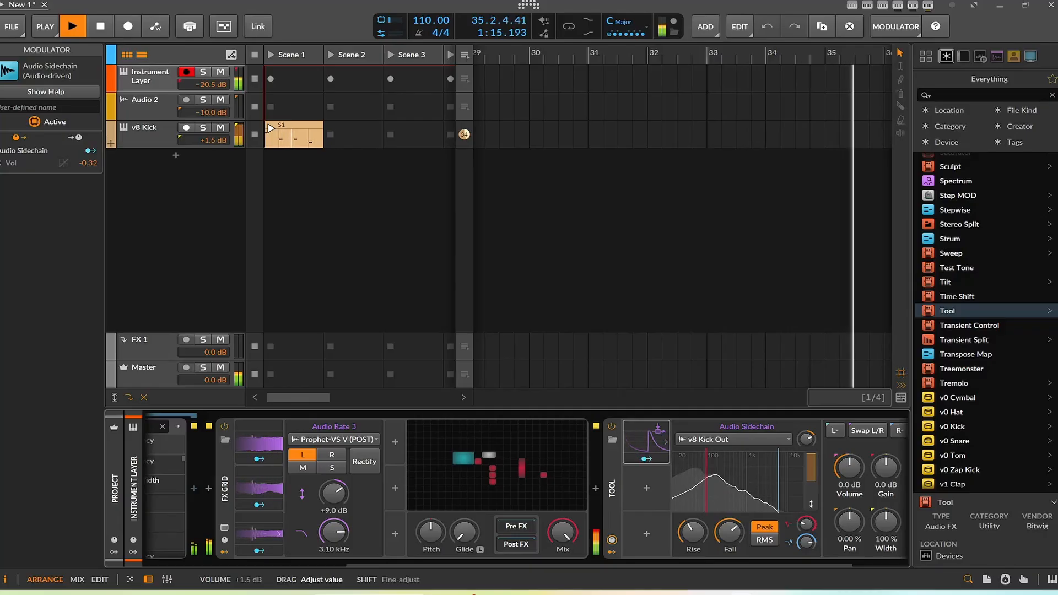
pyautogui.moveTo(204, 91); pyautogui.dragTo(204, 83)
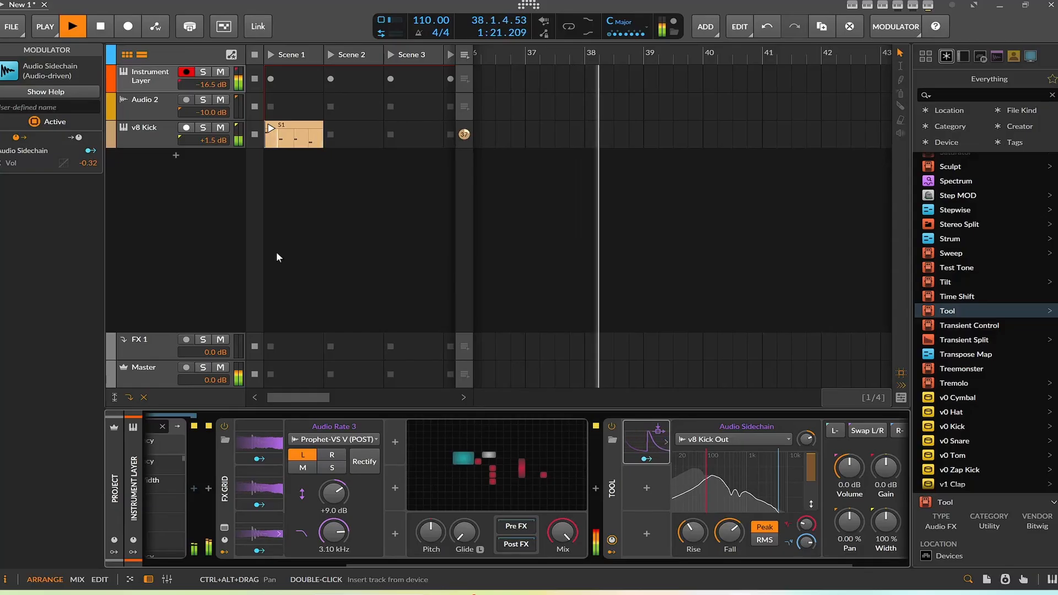
# Step: Open the v8 Kick track's kick synth and raise its Punch and velocity sensitivity
pyautogui.click(166, 137)
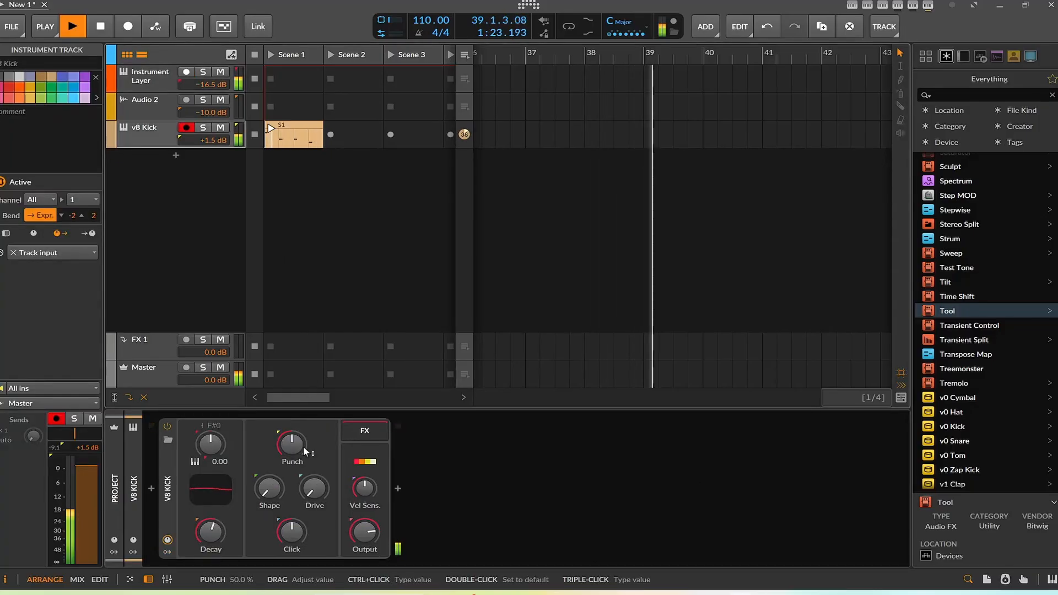
pyautogui.moveTo(295, 445); pyautogui.dragTo(295, 425)
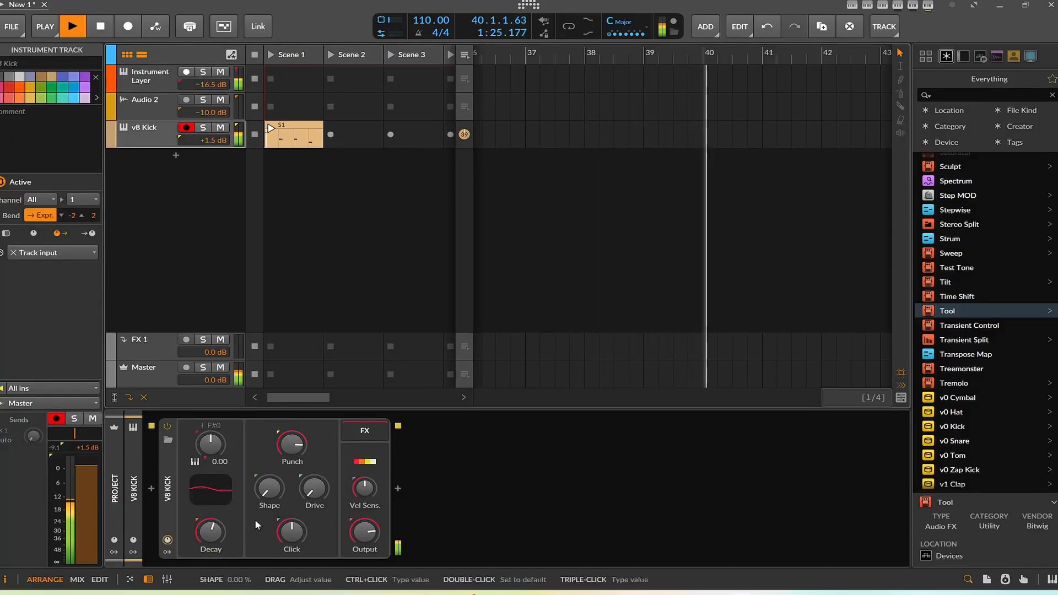
pyautogui.moveTo(364, 487); pyautogui.dragTo(364, 486)
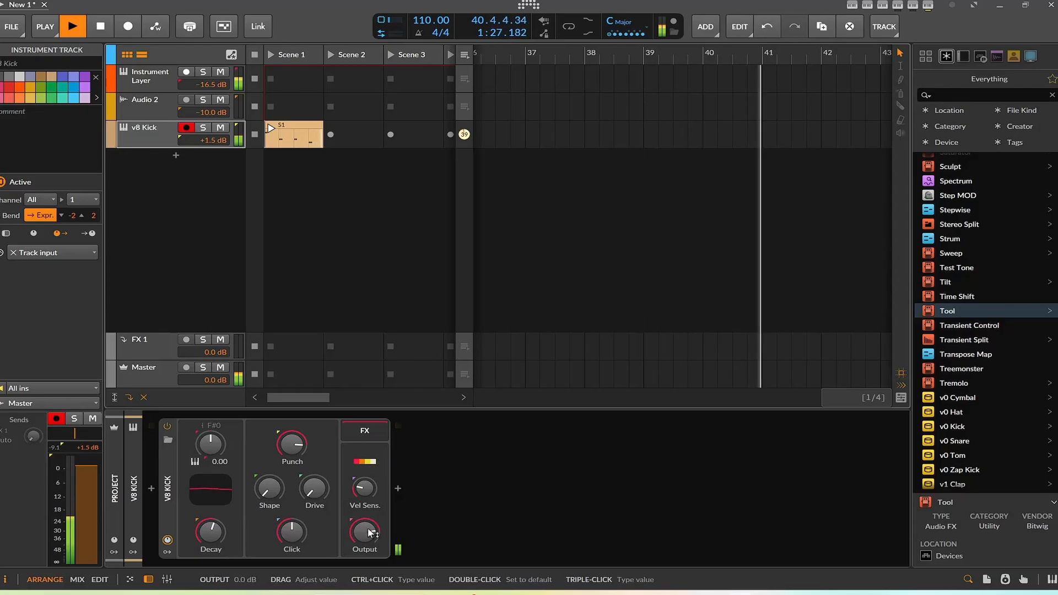
# Step: Lower the kick's pitch to D0 (-4.32) and set its Drive to 26 %
pyautogui.moveTo(204, 439); pyautogui.dragTo(204, 449)
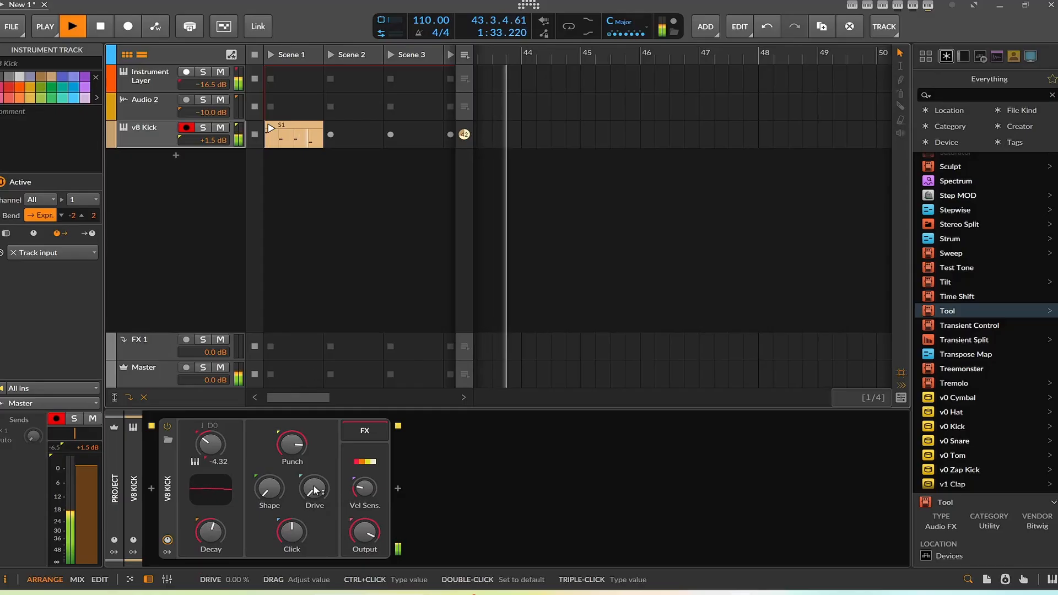
pyautogui.moveTo(314, 488); pyautogui.dragTo(314, 479)
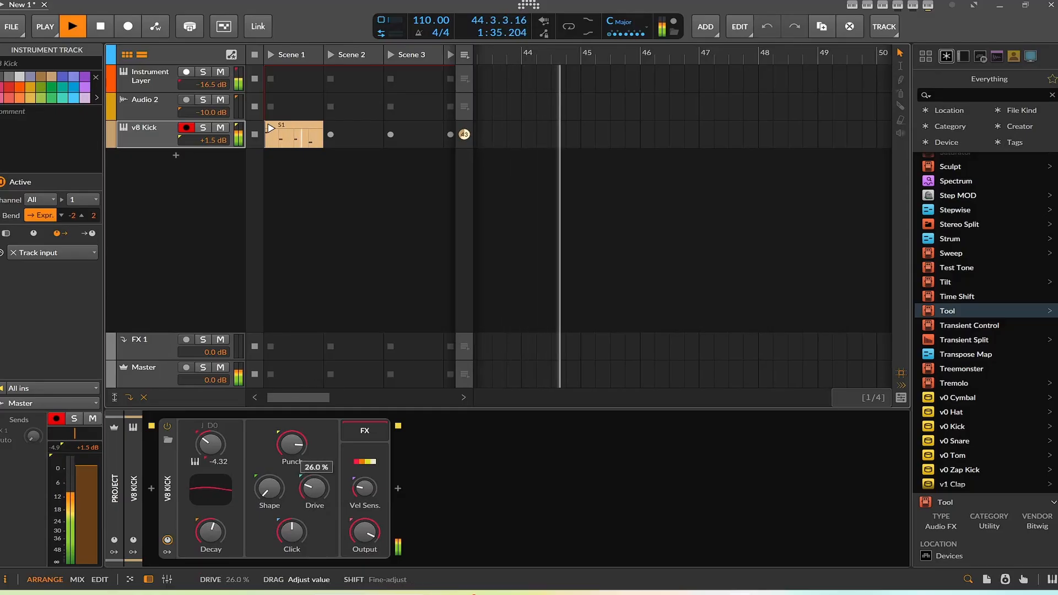
# Step: Reopen the Instrument Layer's FX Grid editor and raise the Wavetable LFO's table index slightly
pyautogui.click(162, 81)
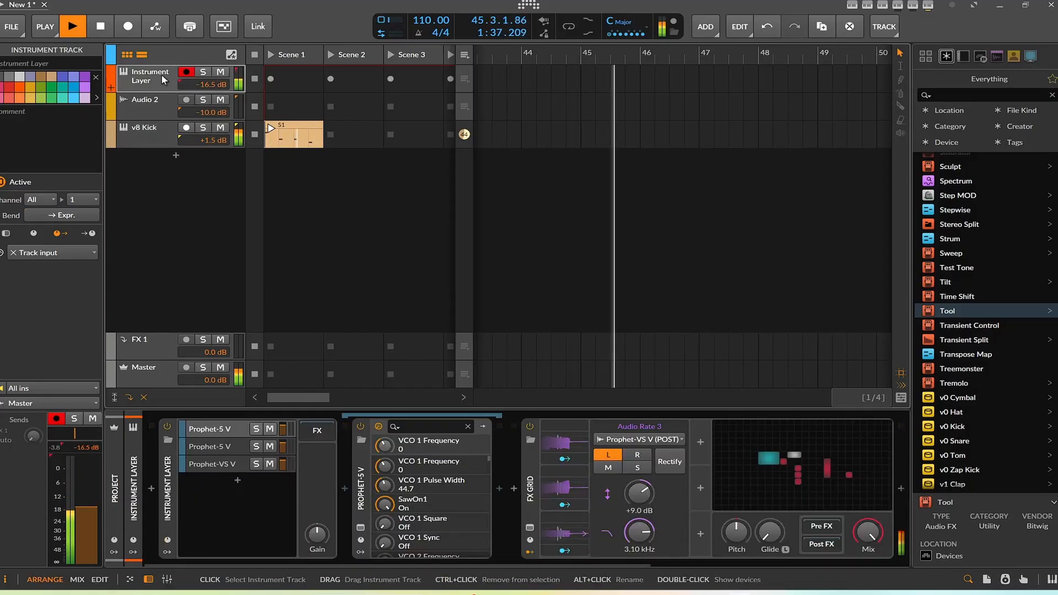
pyautogui.click(158, 130)
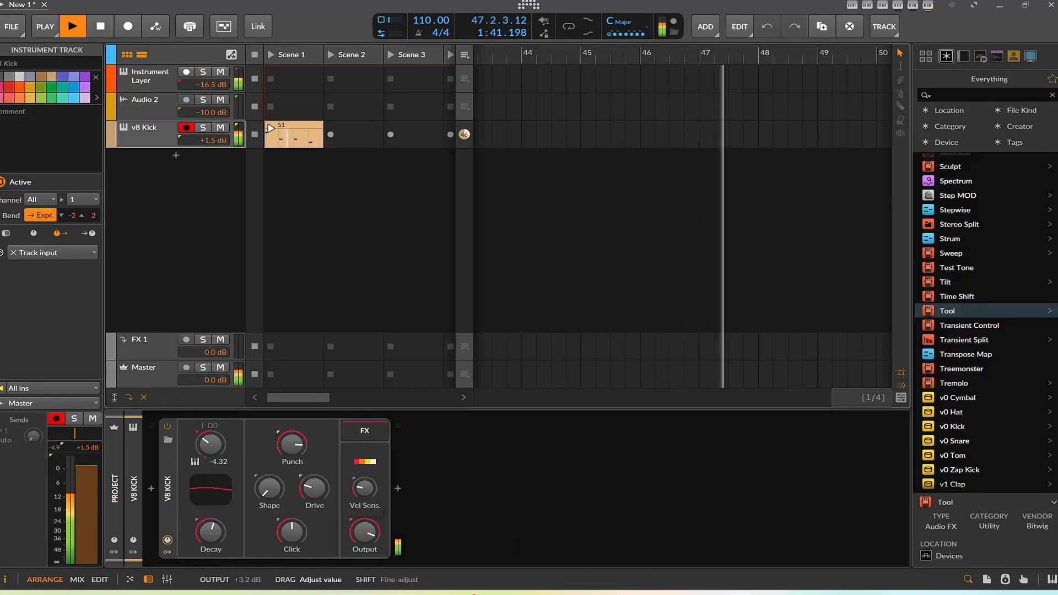
pyautogui.click(148, 82)
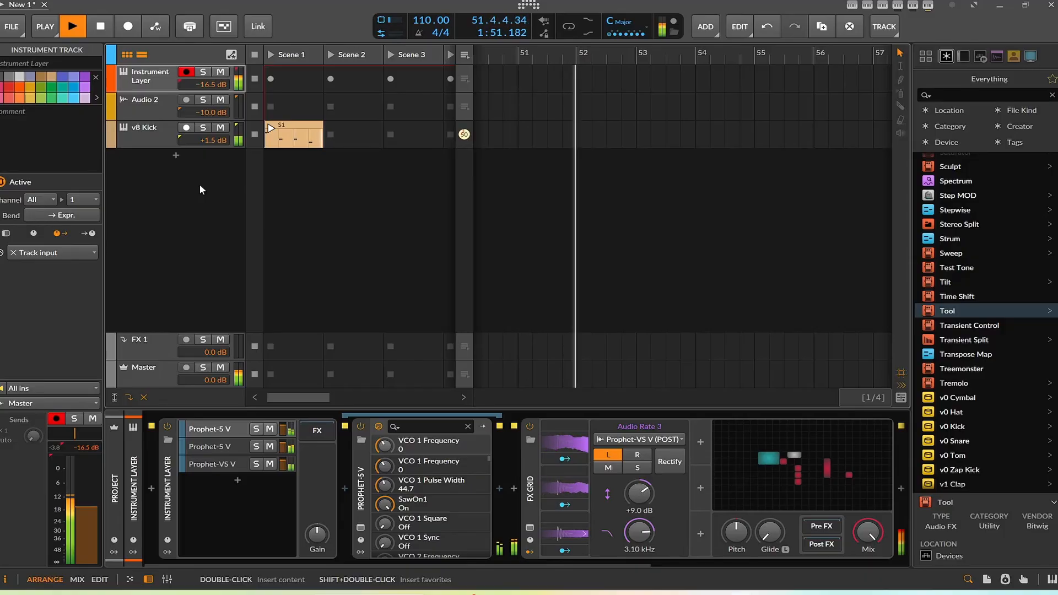
pyautogui.click(801, 482)
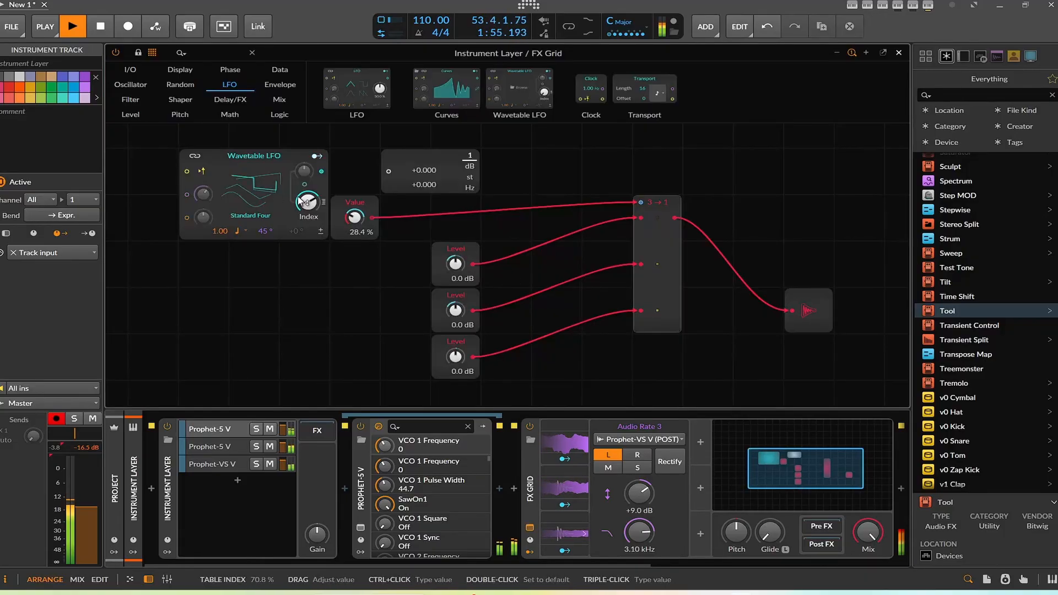
pyautogui.moveTo(308, 203)
pyautogui.mouseDown()
pyautogui.moveTo(308, 228)
pyautogui.moveTo(308, 193)
pyautogui.mouseUp()
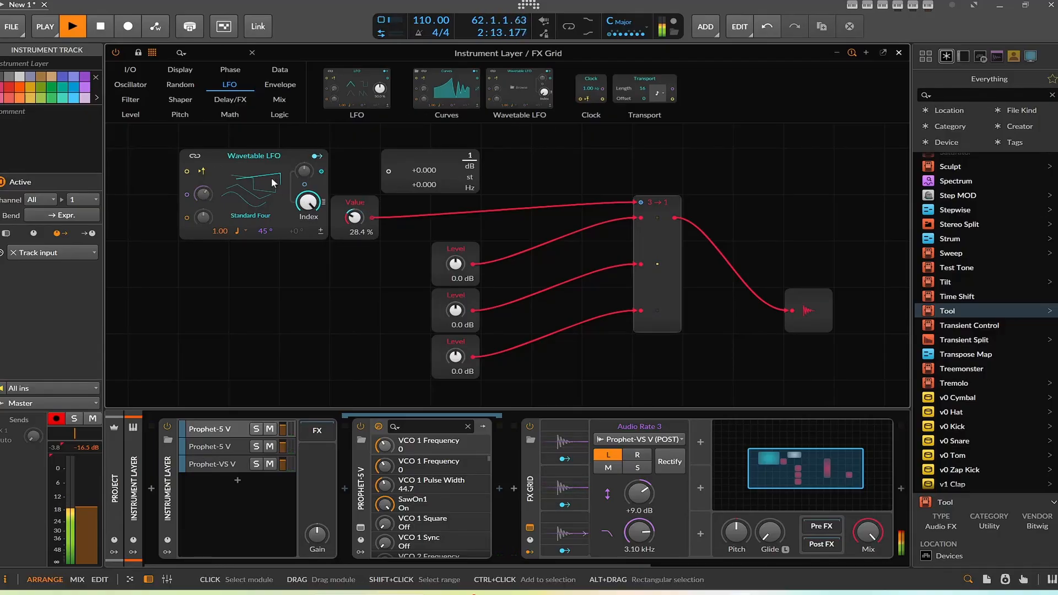
# Step: Add a Curves module beneath the Wavetable LFO and assign it to modulate the Value knob
pyautogui.click(242, 161)
pyautogui.rightClick(241, 160)
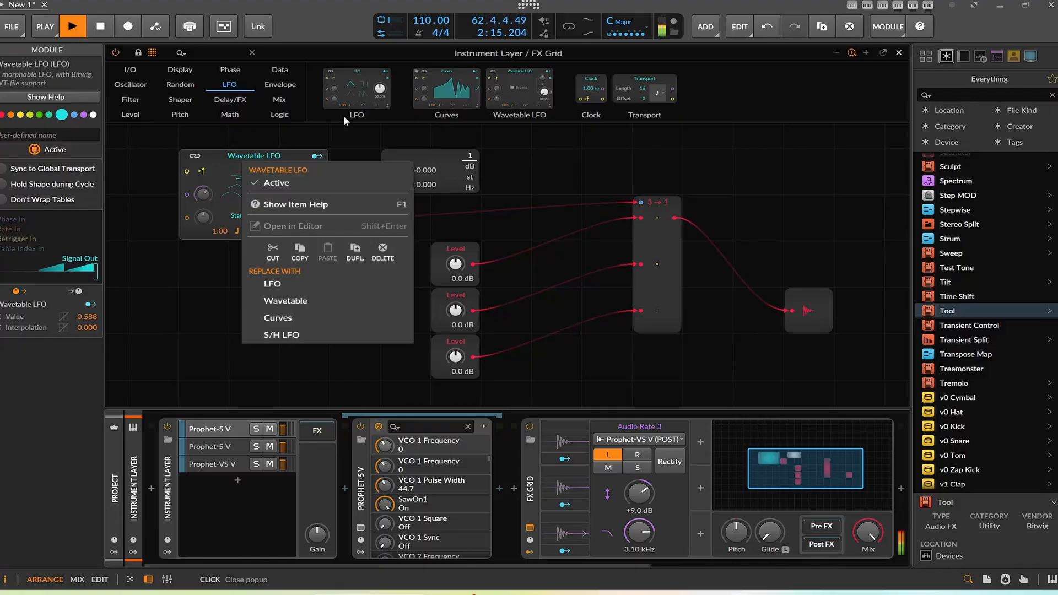
pyautogui.click(453, 98)
pyautogui.moveTo(454, 97); pyautogui.dragTo(248, 287)
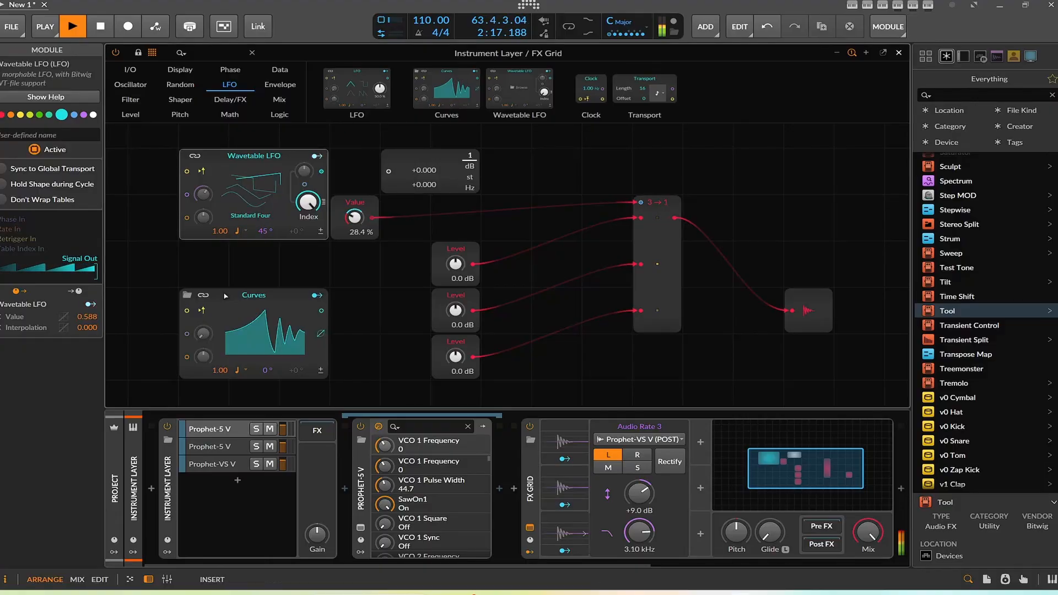
pyautogui.click(367, 248)
pyautogui.moveTo(354, 217); pyautogui.dragTo(354, 198)
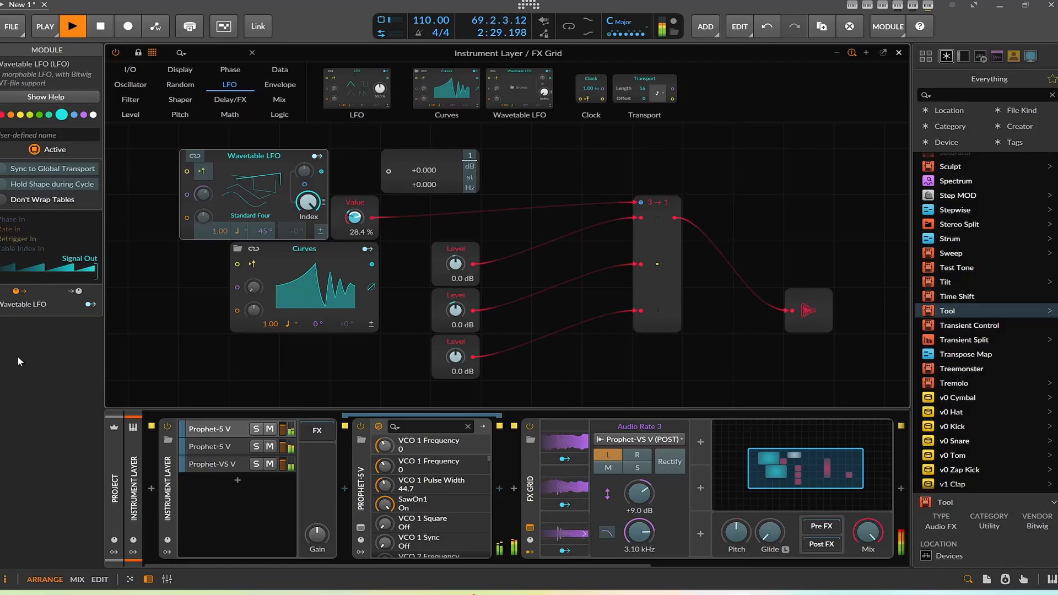
# Step: Open the Curves editor and load a different curve shape from its browser
pyautogui.click(286, 266)
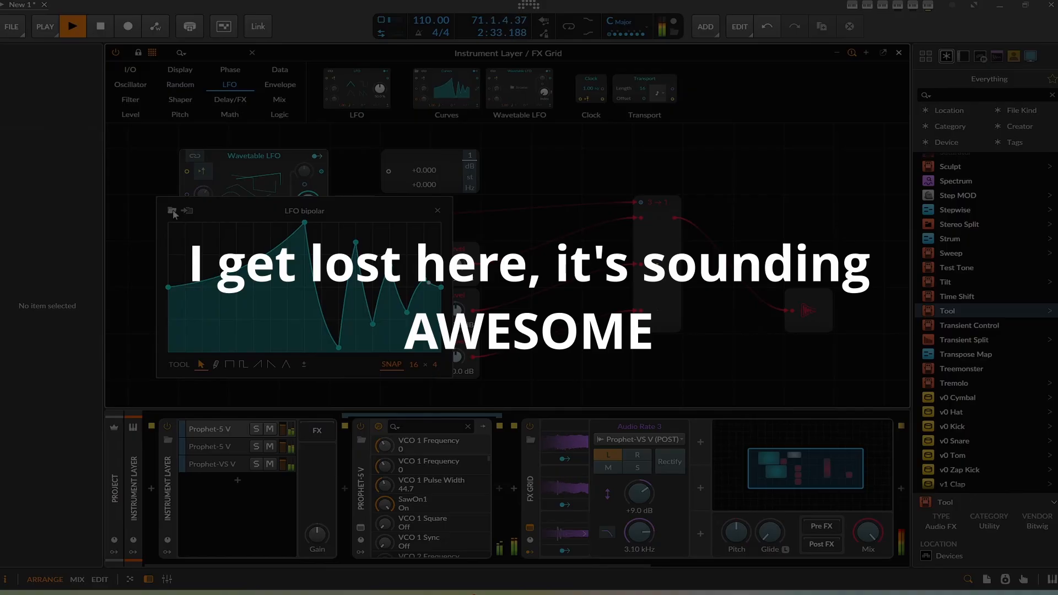
pyautogui.click(173, 213)
pyautogui.doubleClick(591, 447)
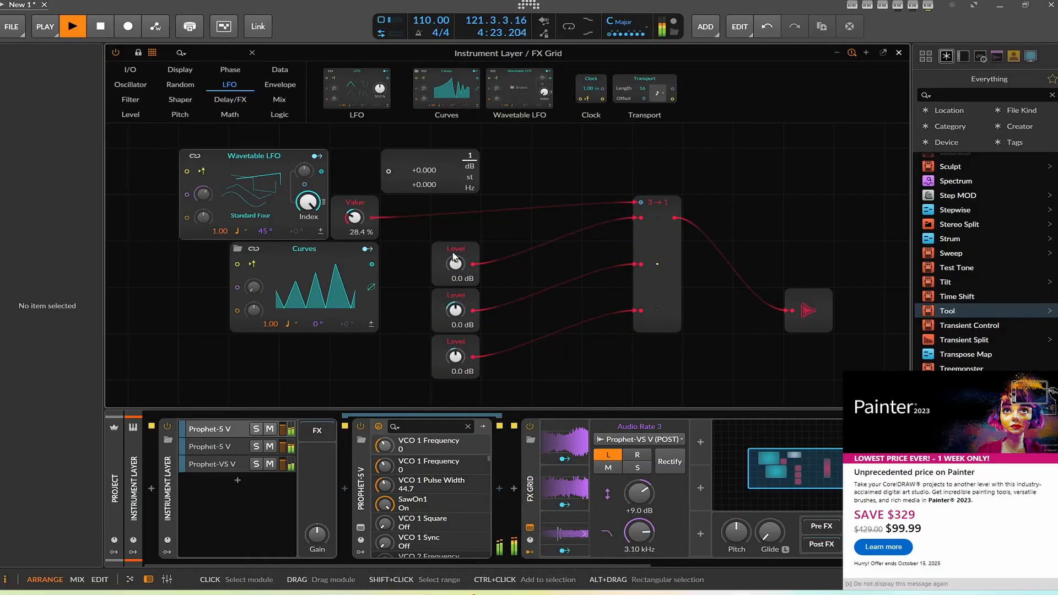
pyautogui.click(1055, 384)
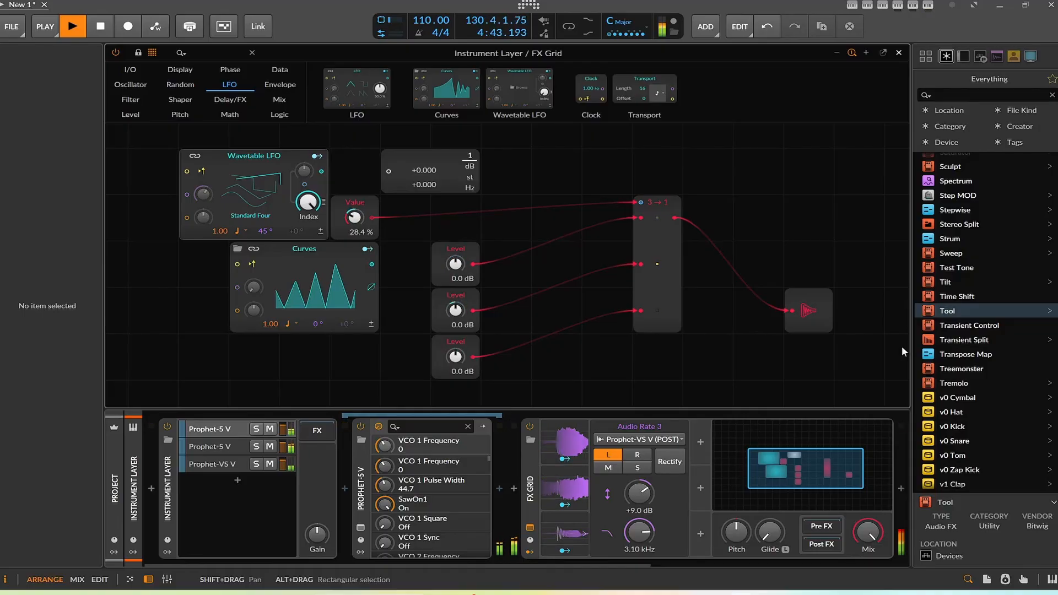
# Step: Stop playback and turn the Value knob up to about 62 %
pyautogui.click(100, 29)
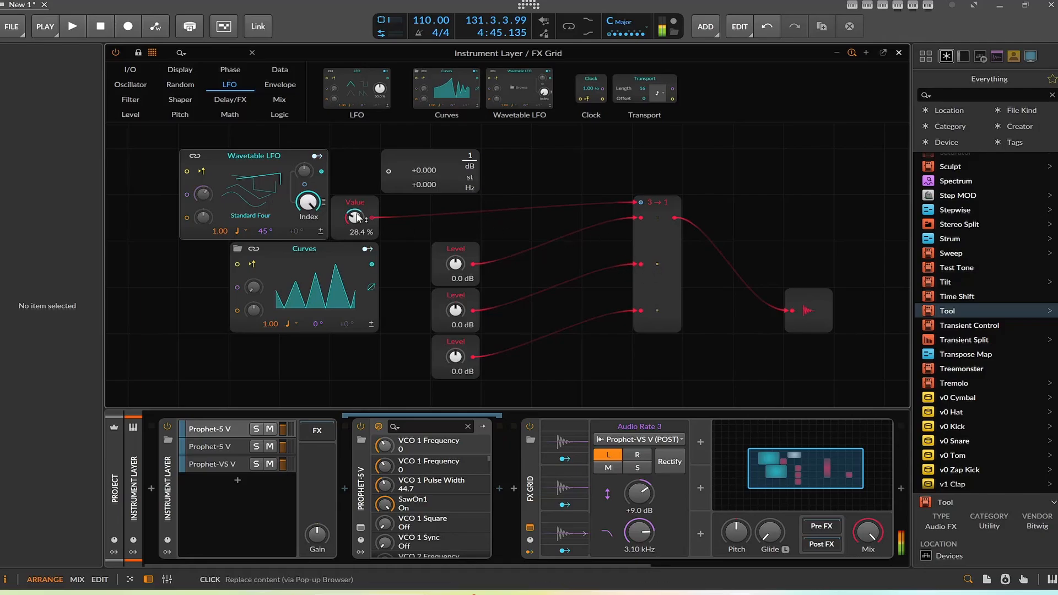
pyautogui.moveTo(358, 217)
pyautogui.mouseDown()
pyautogui.moveTo(357, 201)
pyautogui.moveTo(359, 234)
pyautogui.mouseUp()
# Step: Set the Curves module's rate timebase to Half note
pyautogui.click(283, 325)
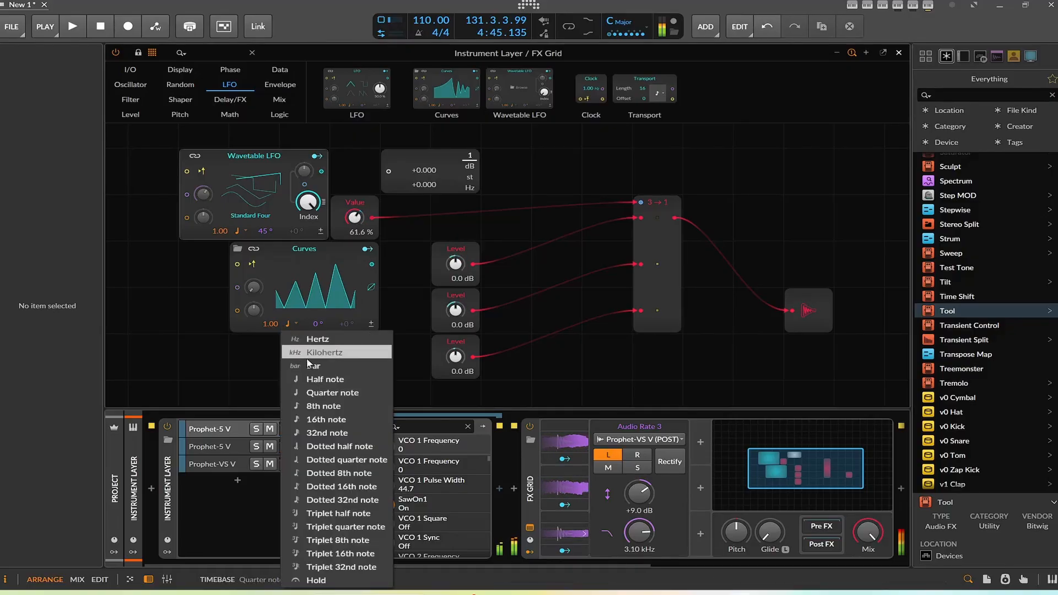
pyautogui.click(322, 374)
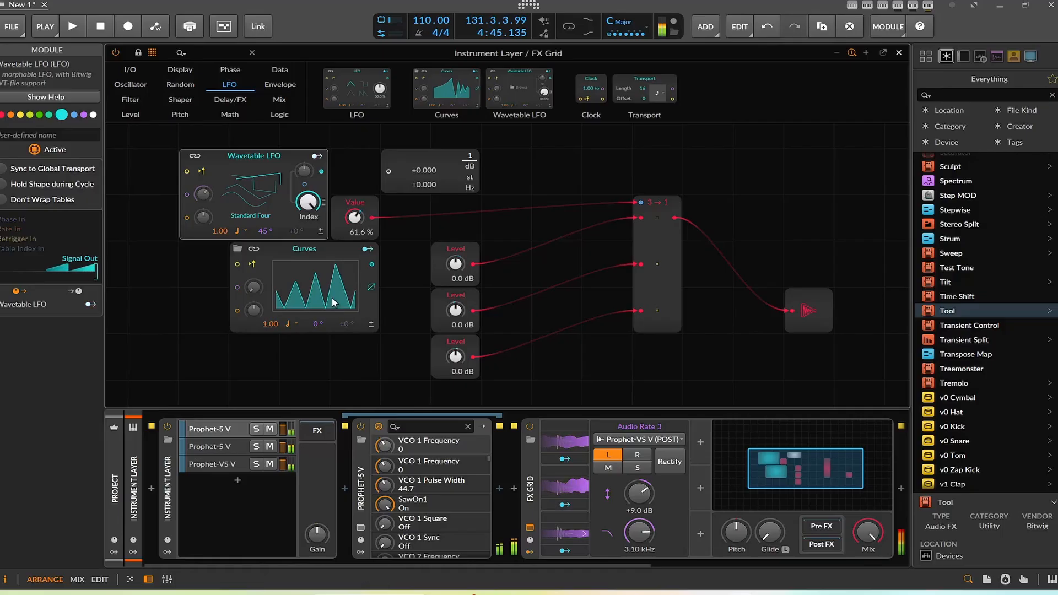
# Step: Restart playback and set the Value knob to about 17 %
pyautogui.moveTo(355, 218)
pyautogui.mouseDown()
pyautogui.moveTo(355, 230)
pyautogui.moveTo(359, 216)
pyautogui.mouseUp()
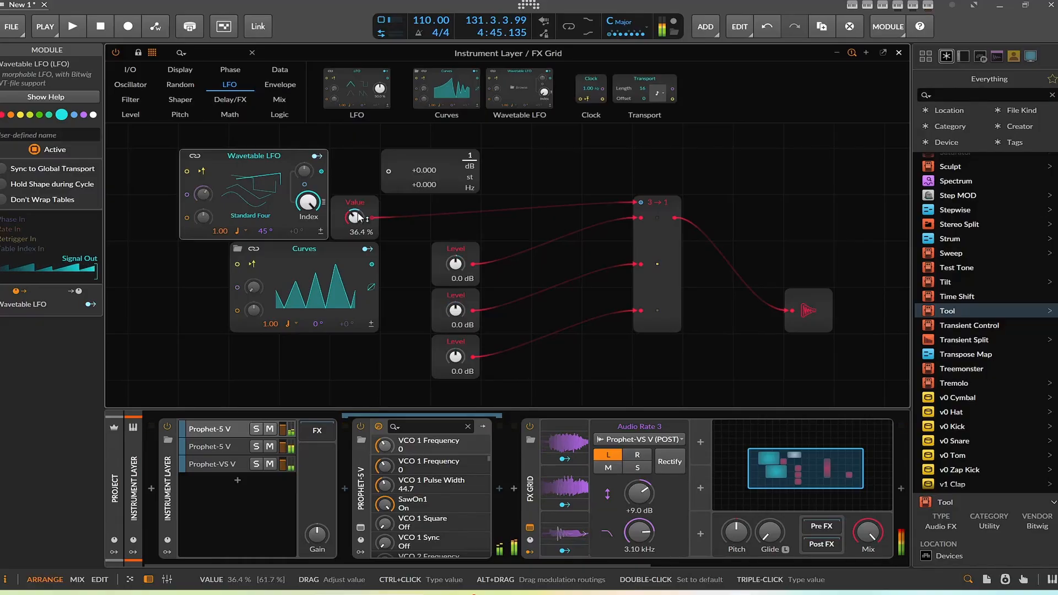
pyautogui.click(77, 26)
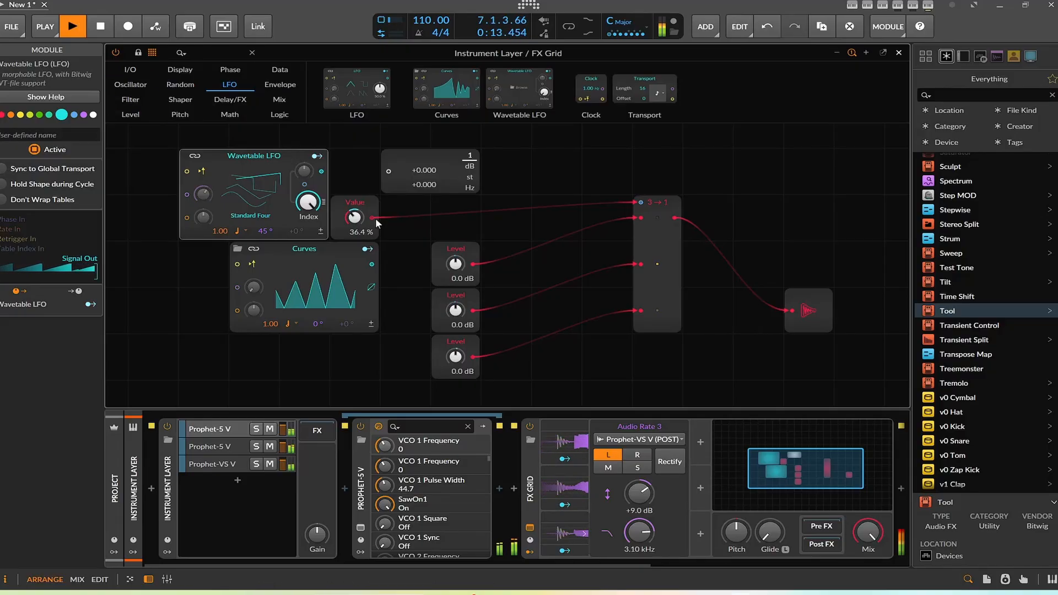
pyautogui.moveTo(355, 217); pyautogui.dragTo(355, 235)
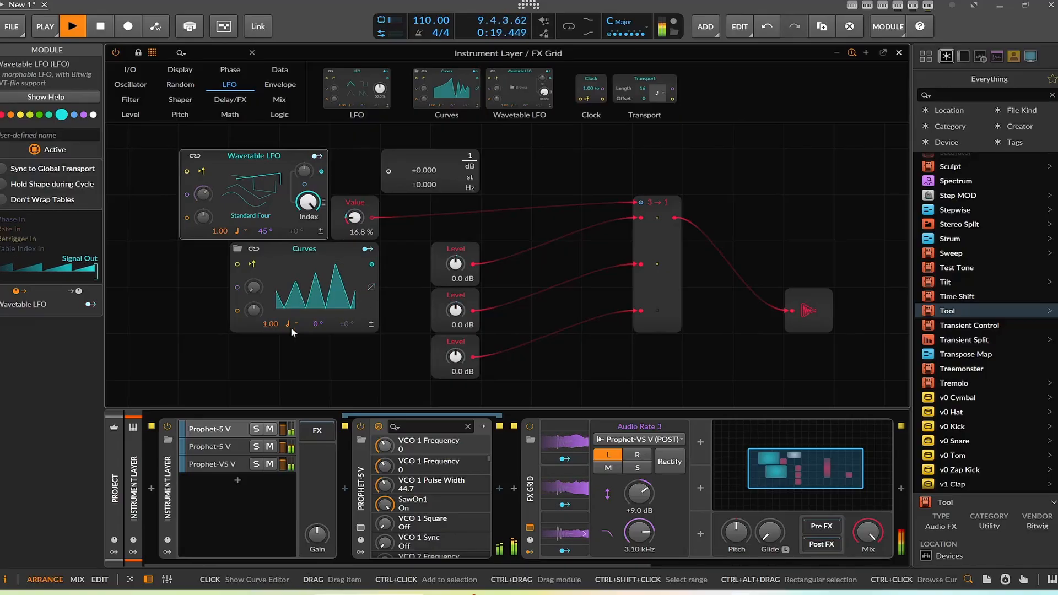
# Step: Load another curve shape into the Curves module from its browser
pyautogui.click(237, 249)
pyautogui.doubleClick(512, 385)
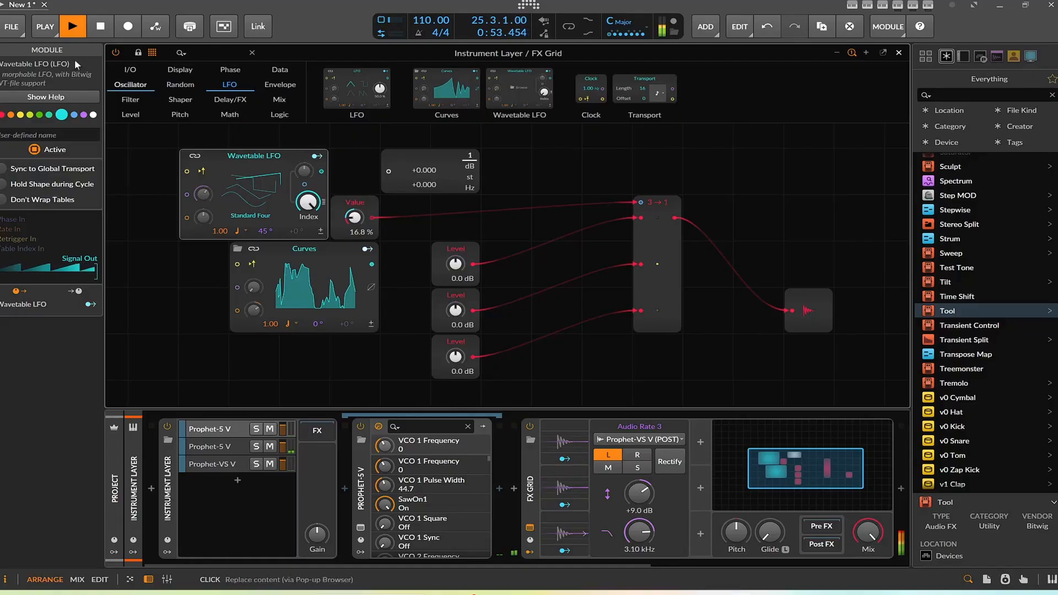
pyautogui.click(106, 24)
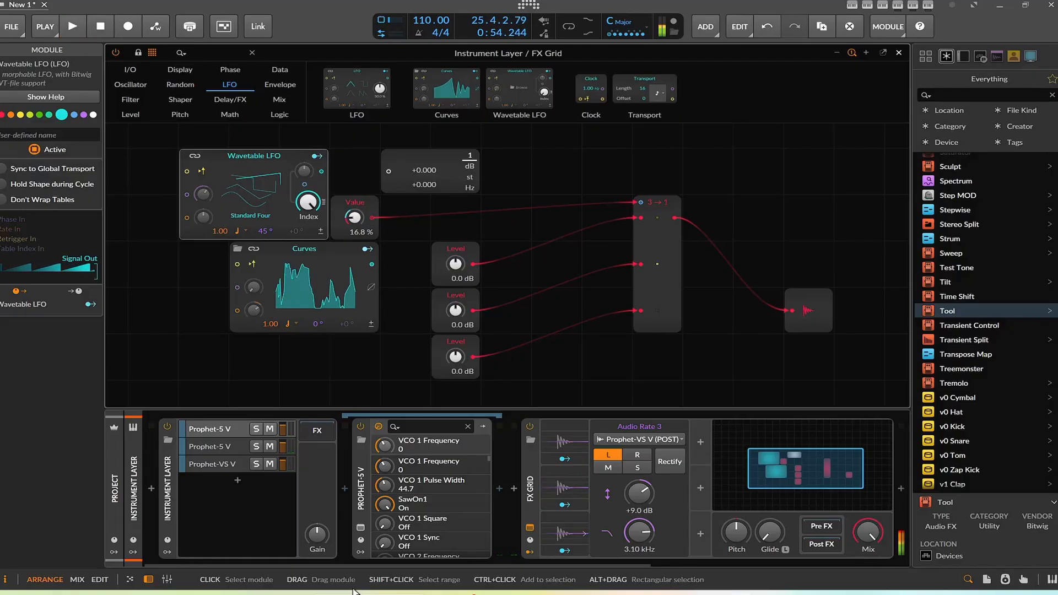
pyautogui.moveTo(372, 559); pyautogui.dragTo(726, 543)
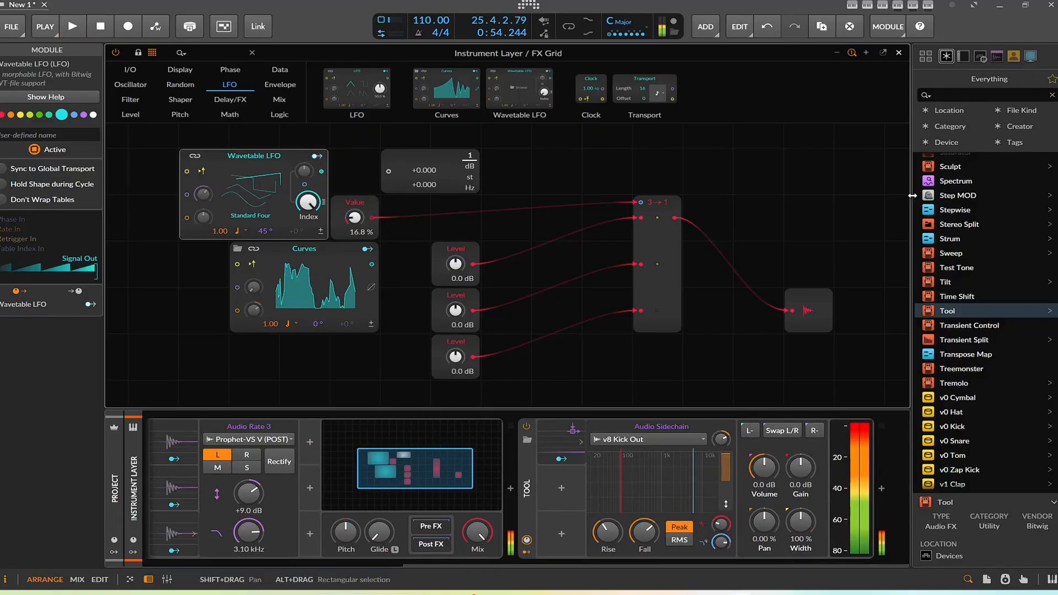
pyautogui.scroll(-15, 998, 164)
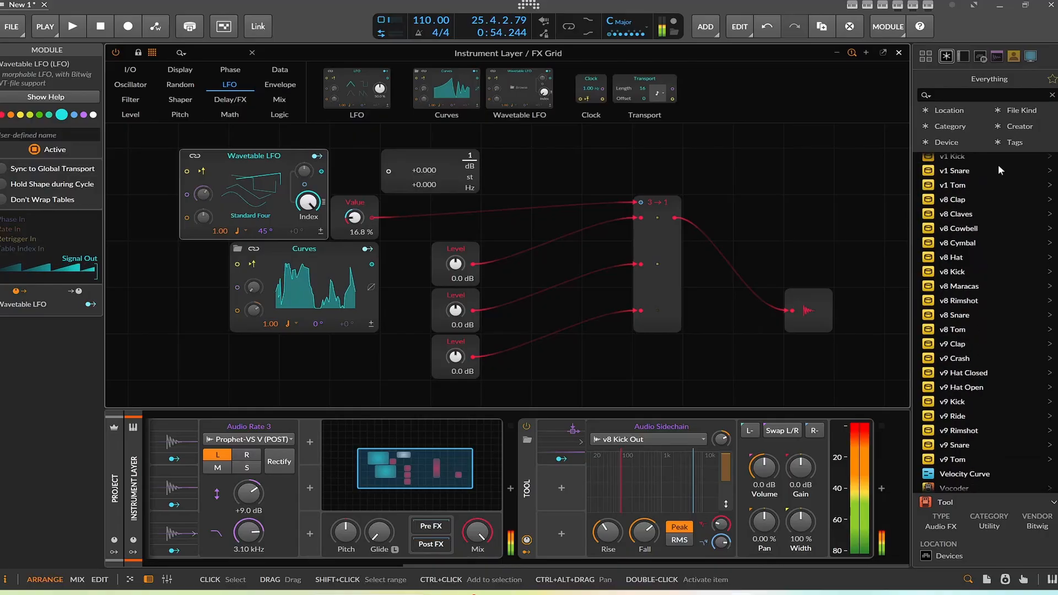
pyautogui.scroll(-20, 1002, 251)
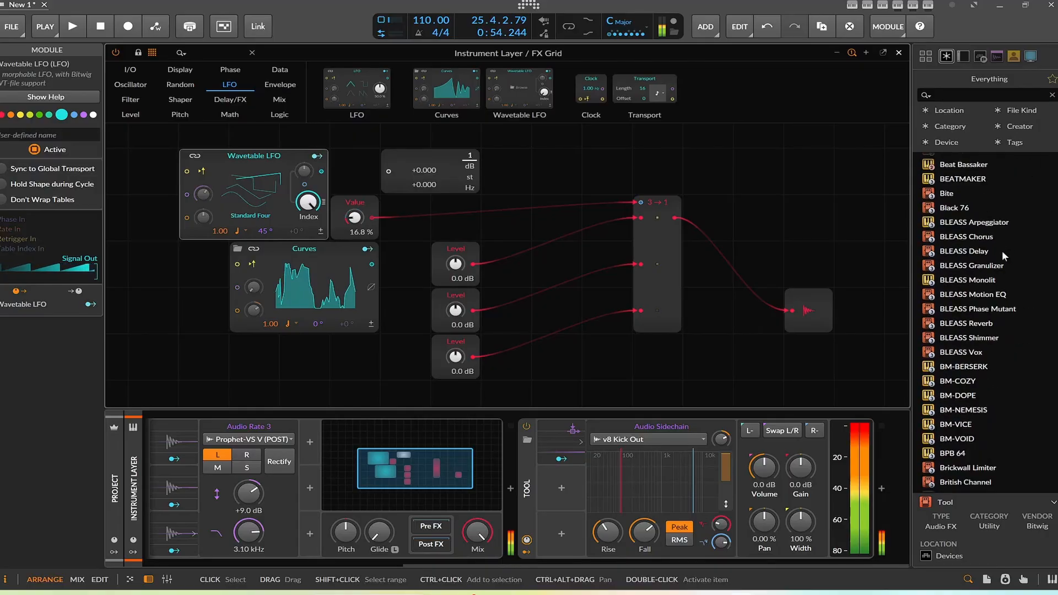
pyautogui.moveTo(966, 203); pyautogui.dragTo(527, 431)
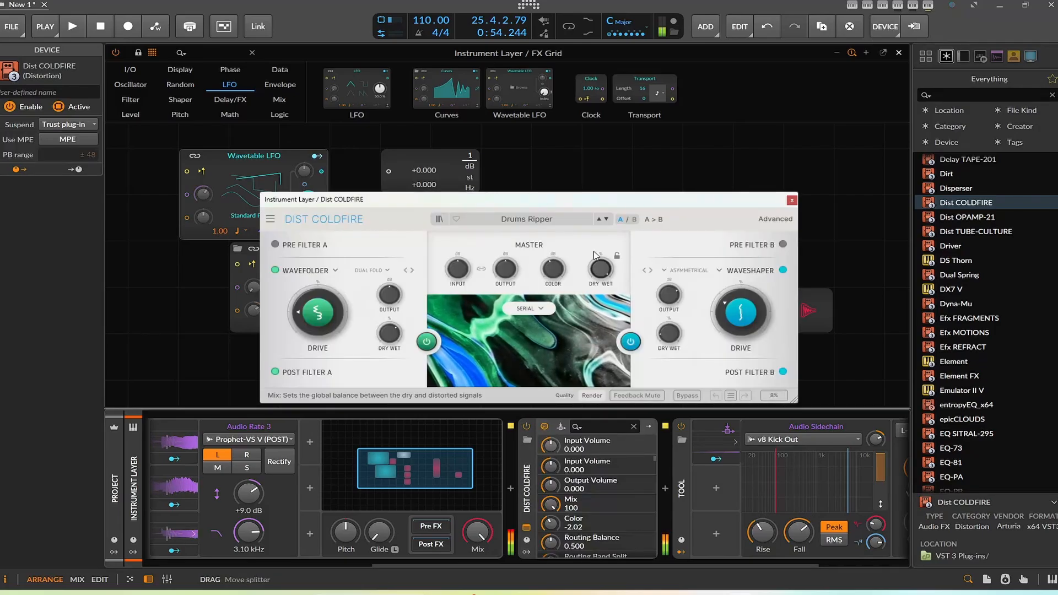
# Step: Step through Dist COLDFIRE's presets to Acid Synth and close the plug-in window
pyautogui.click(607, 219)
pyautogui.click(607, 219)
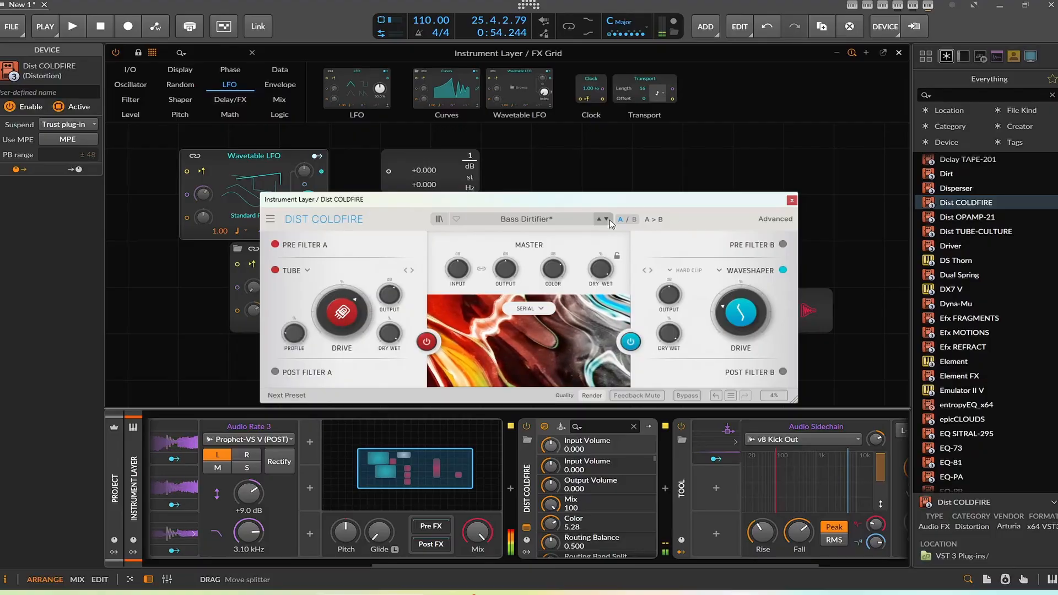
pyautogui.click(607, 219)
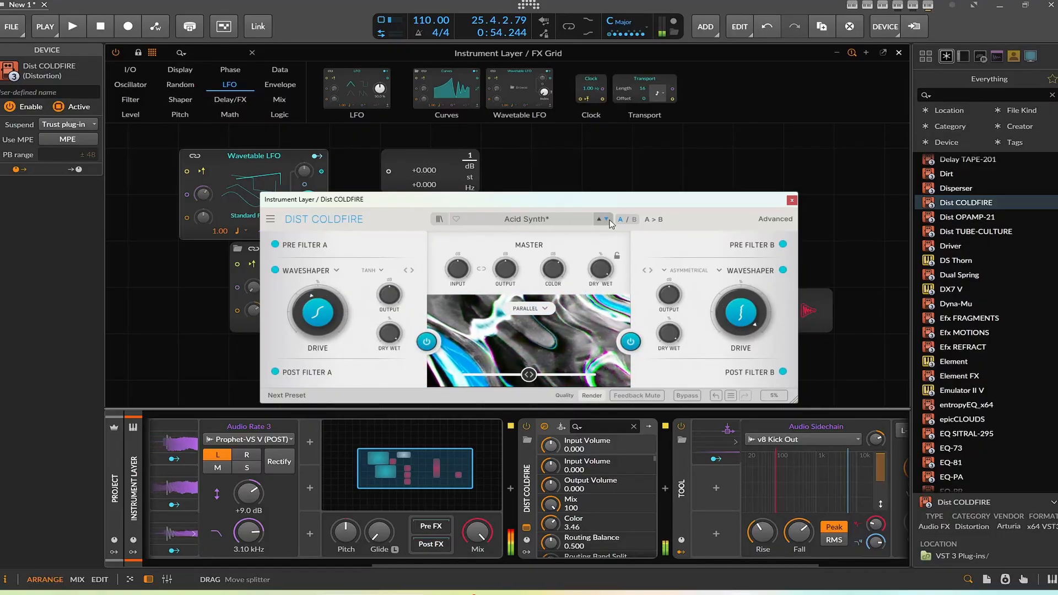
pyautogui.click(792, 200)
# Step: Add the ValhallaSupermassive reverb after Dist COLDFIRE from the plug-in browser
pyautogui.click(1044, 539)
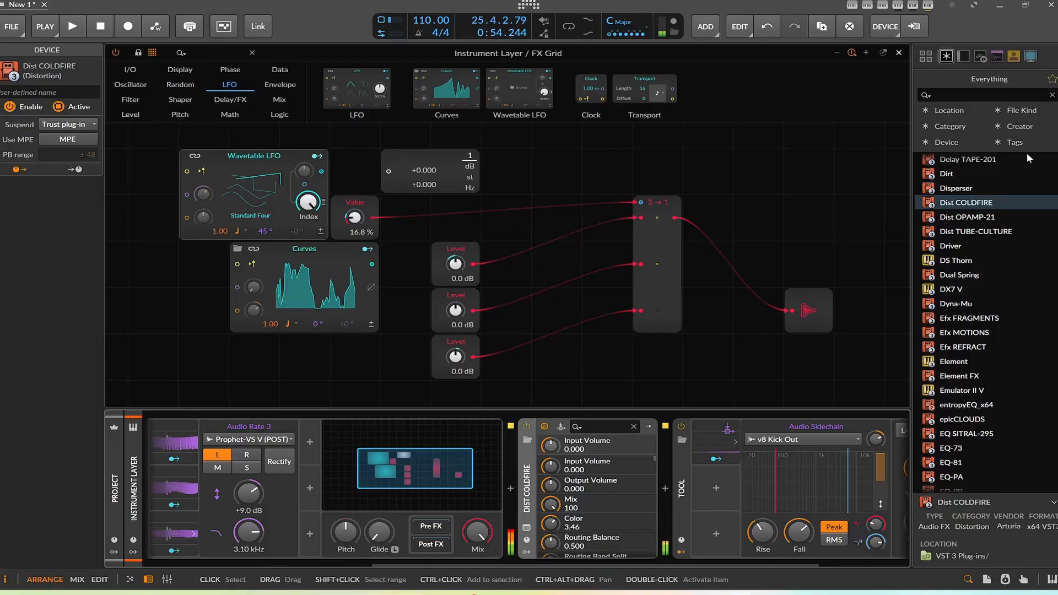
pyautogui.scroll(-20, 997, 257)
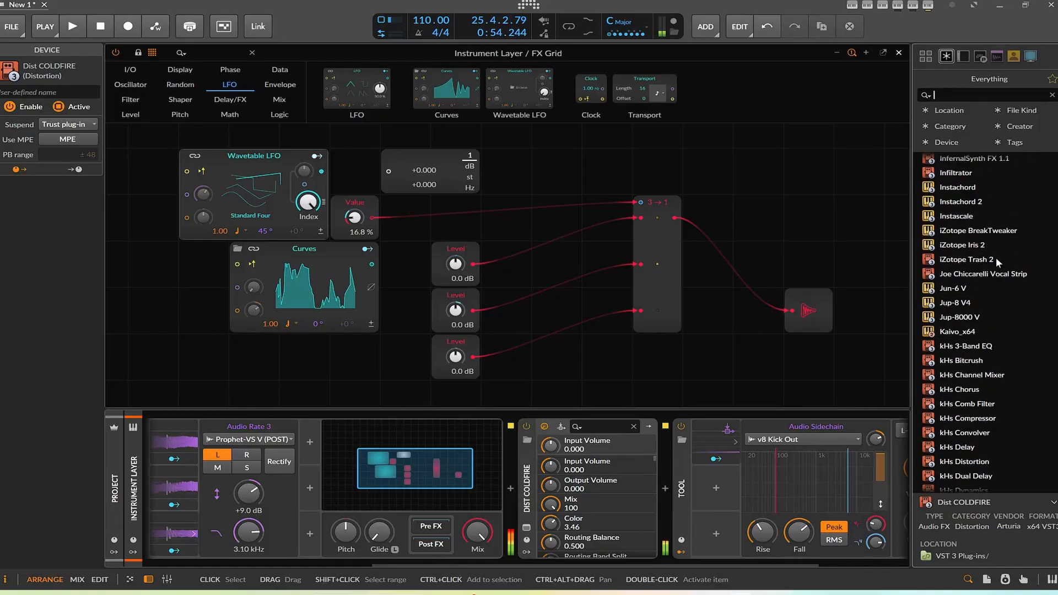
pyautogui.scroll(-20, 997, 257)
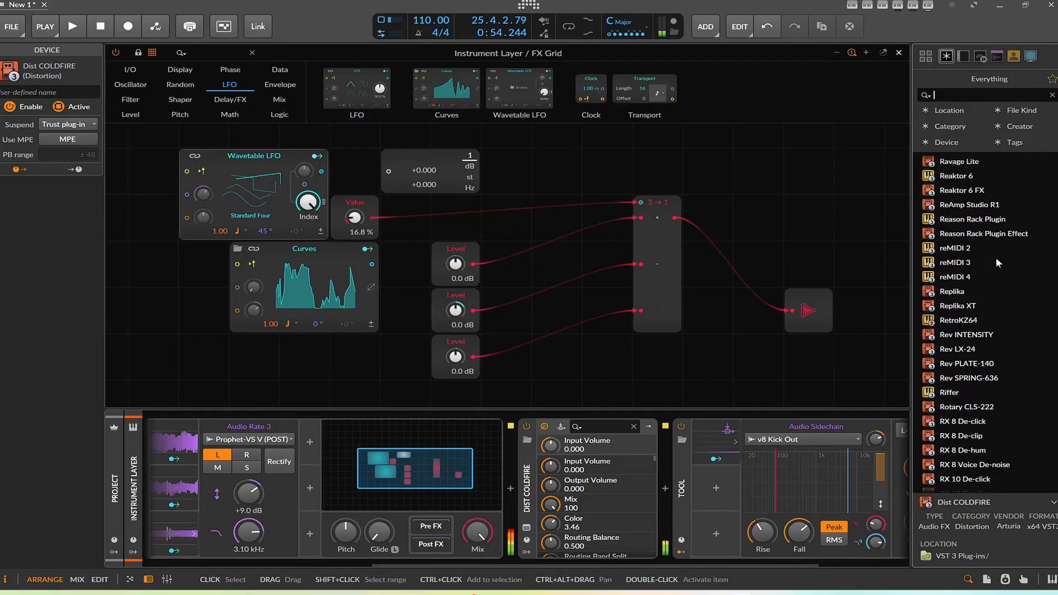
pyautogui.scroll(-10, 996, 257)
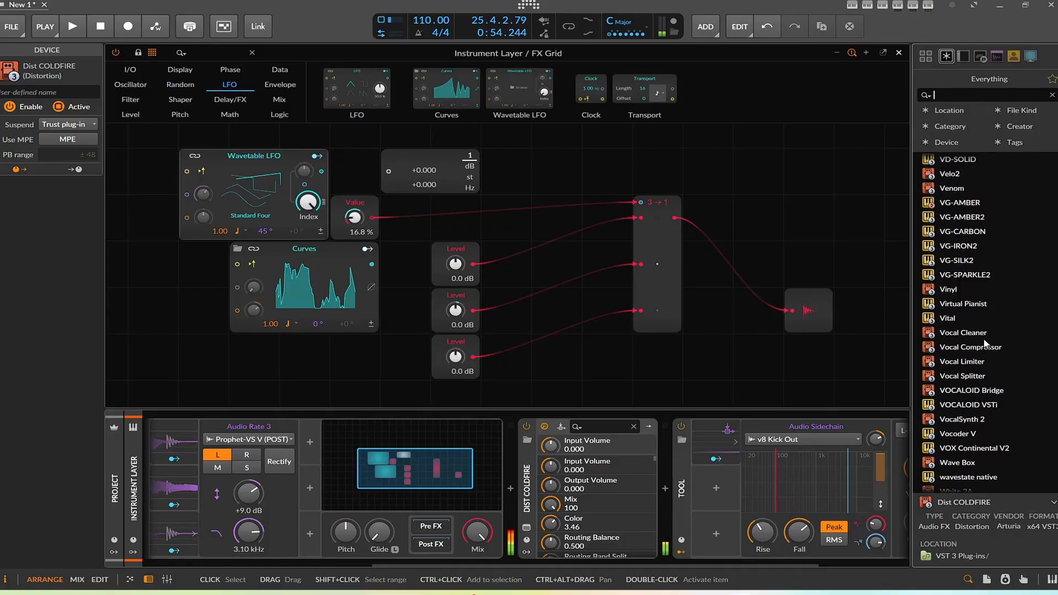
pyautogui.scroll(-3, 985, 342)
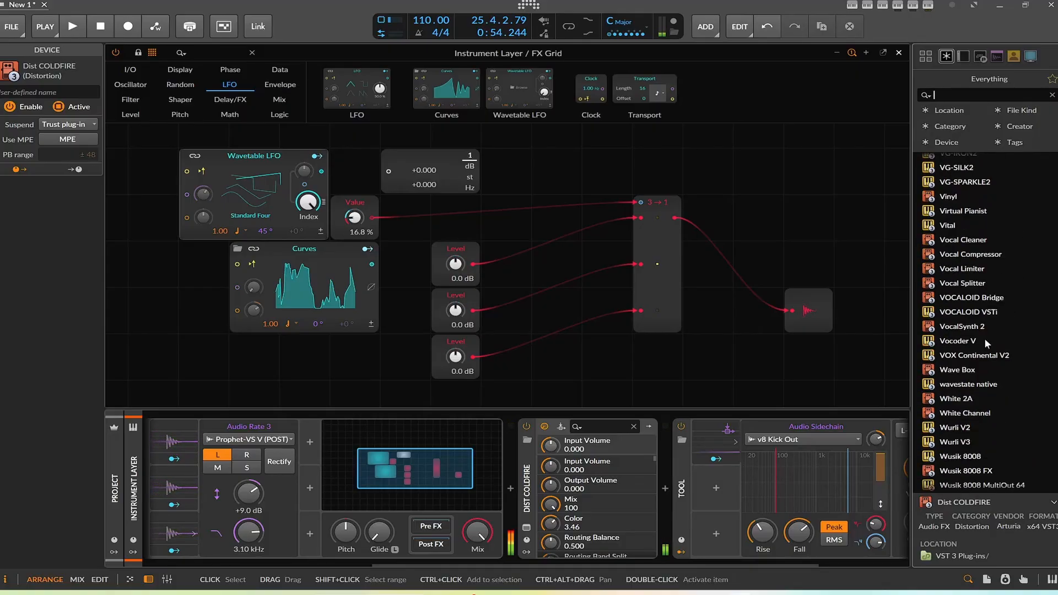
pyautogui.scroll(8, 984, 338)
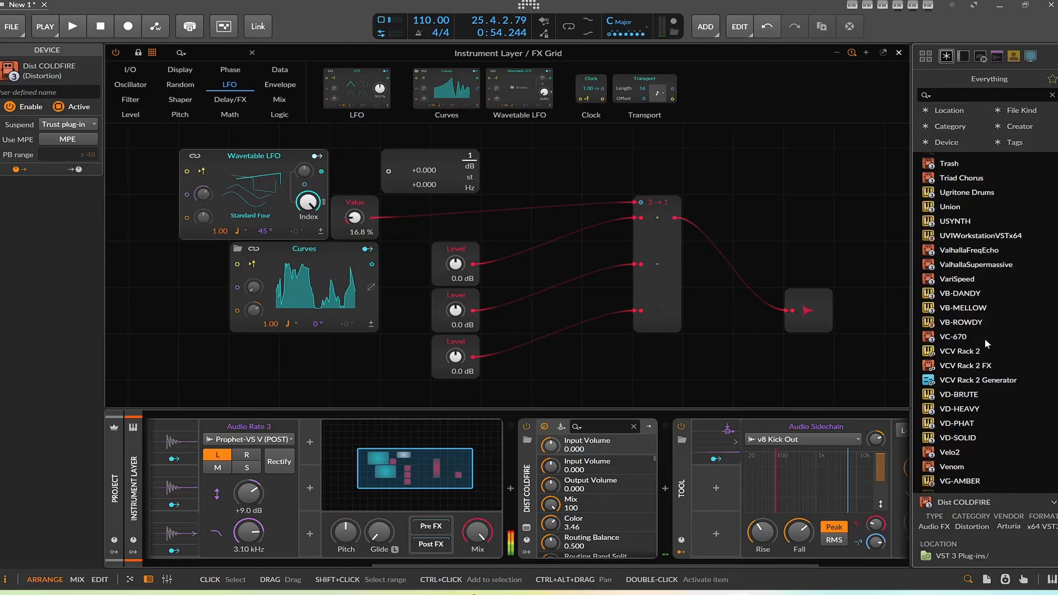
pyautogui.doubleClick(976, 264)
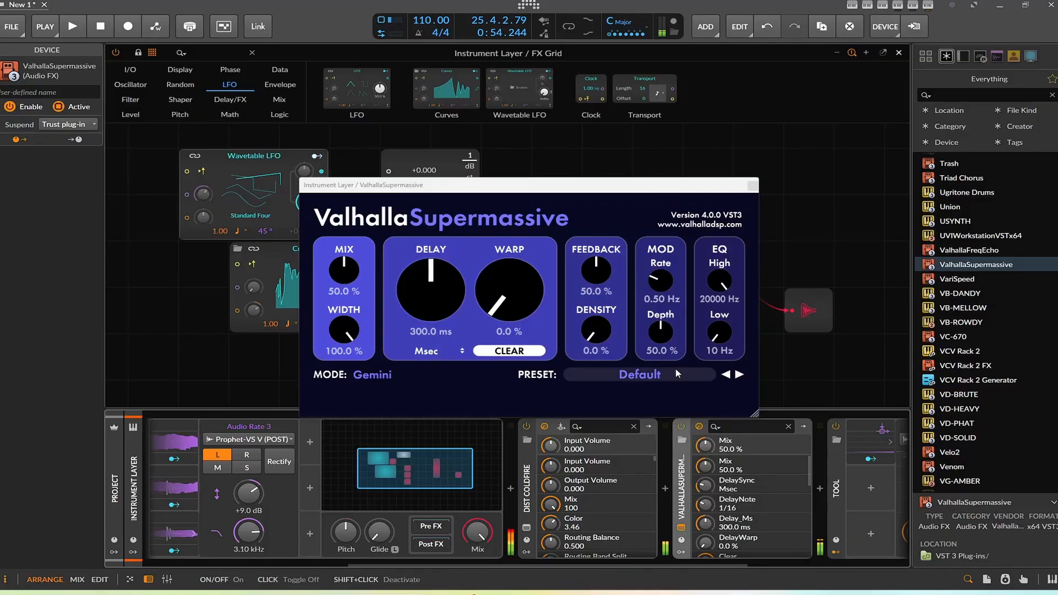
# Step: Switch ValhallaSupermassive to the Dotted8thChorusEcho preset and close its window
pyautogui.click(739, 374)
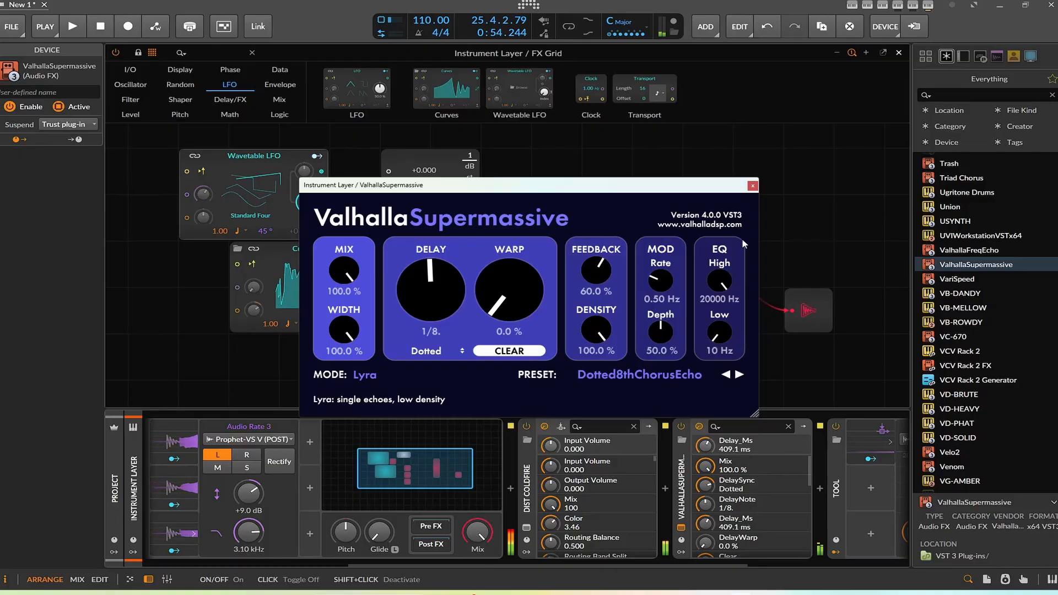
pyautogui.click(752, 186)
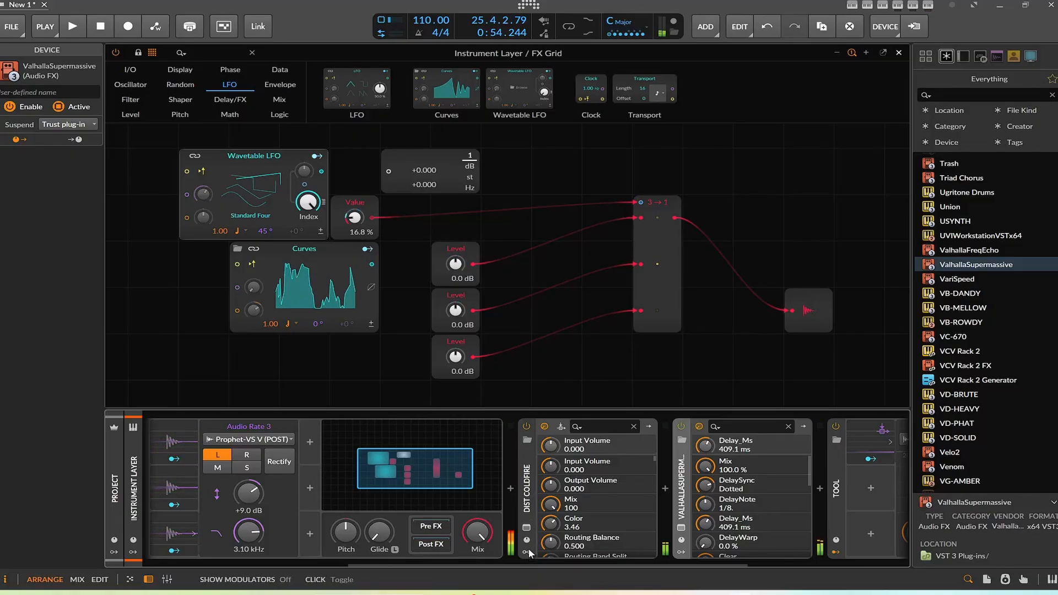
# Step: Reopen Dist COLDFIRE, switch to the Artificer preset, raise the waveshaper drive to about 54.4, and close it
pyautogui.click(527, 531)
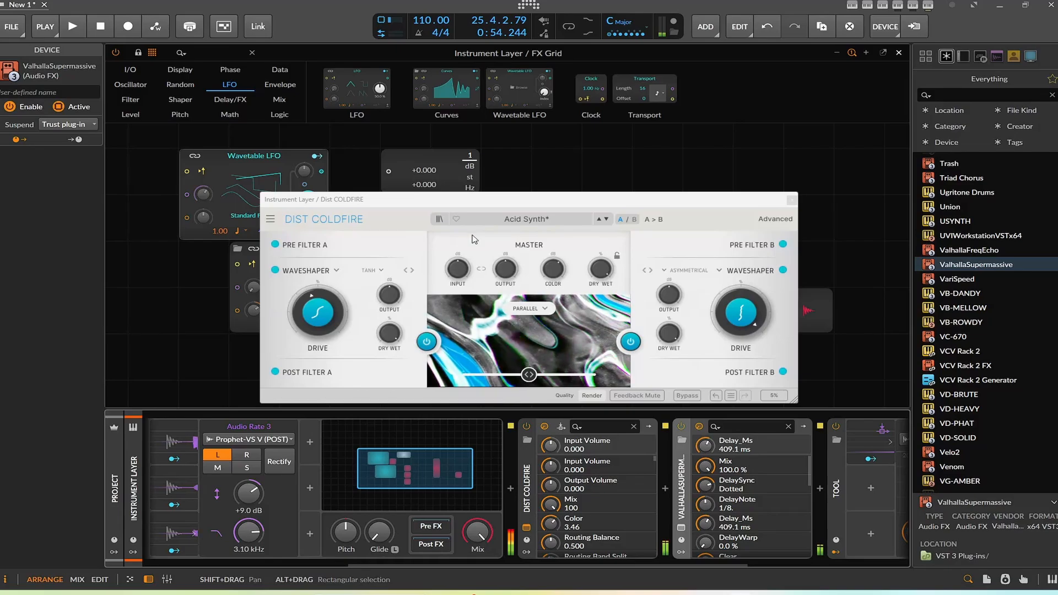
pyautogui.click(607, 220)
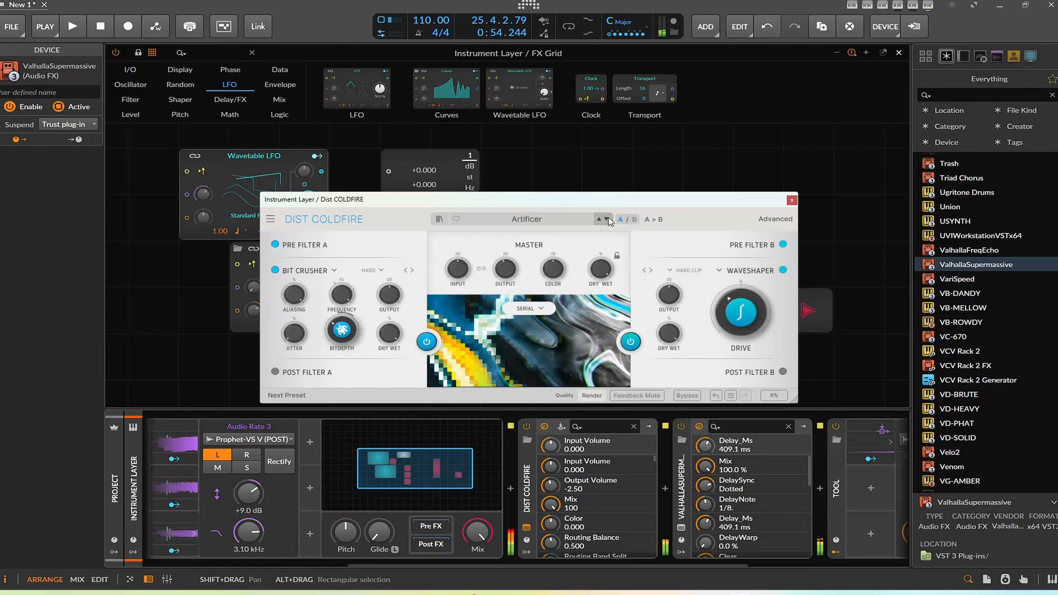
pyautogui.moveTo(741, 312); pyautogui.dragTo(741, 291)
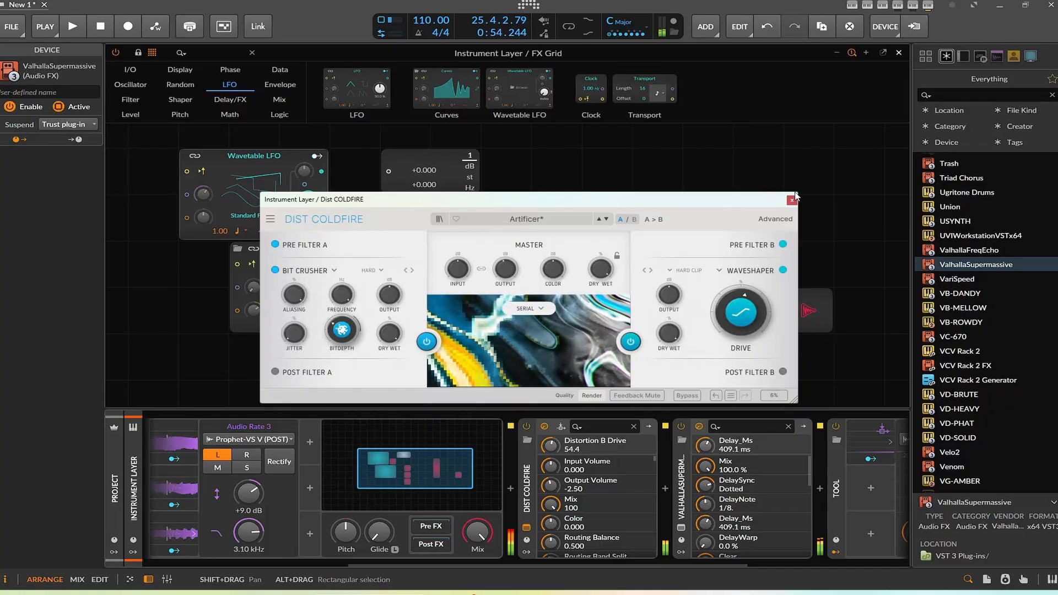
pyautogui.click(793, 199)
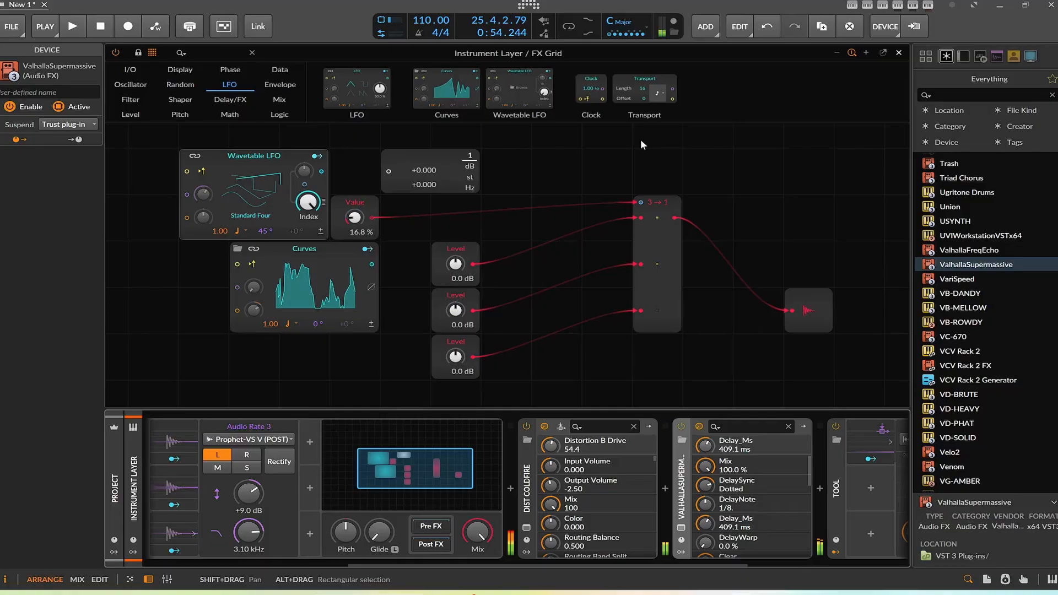
# Step: Play the project, close the FX Grid editor, and lower the v8 Kick track's volume to about -2.1 dB before stopping
pyautogui.click(71, 28)
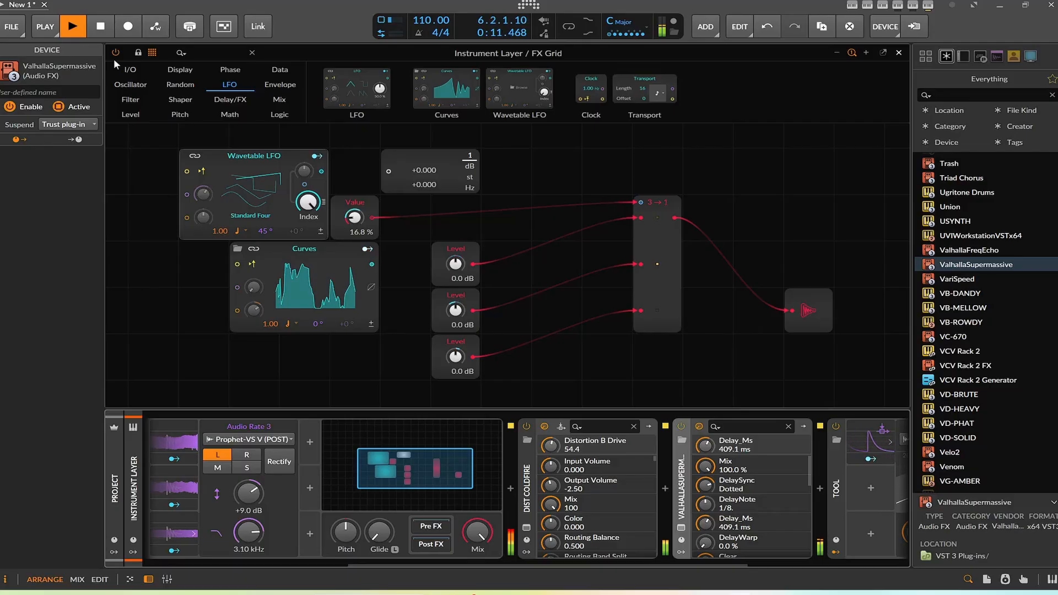
pyautogui.click(899, 53)
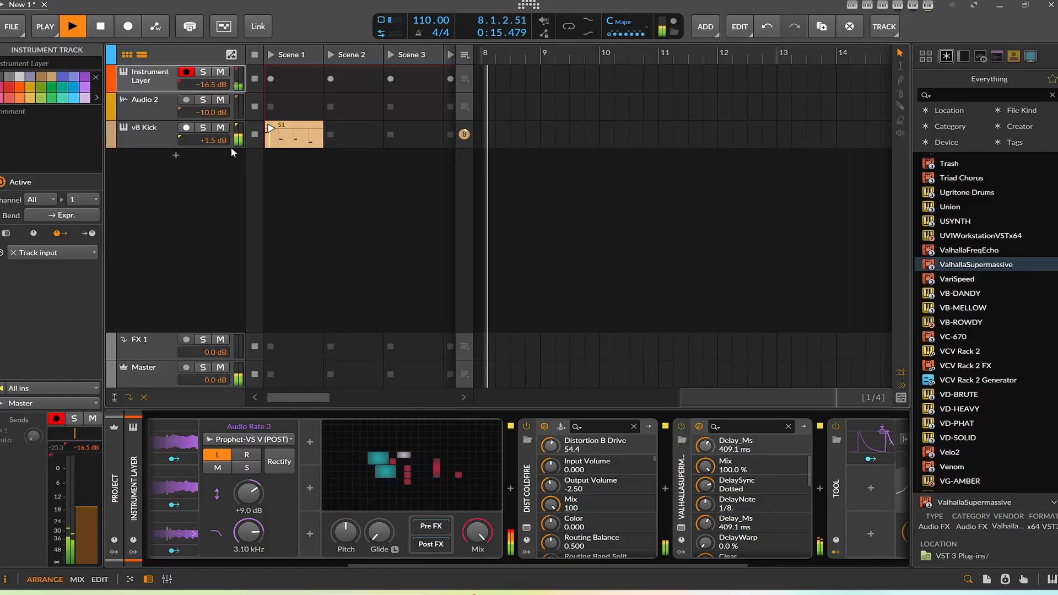
pyautogui.moveTo(216, 144); pyautogui.dragTo(212, 146)
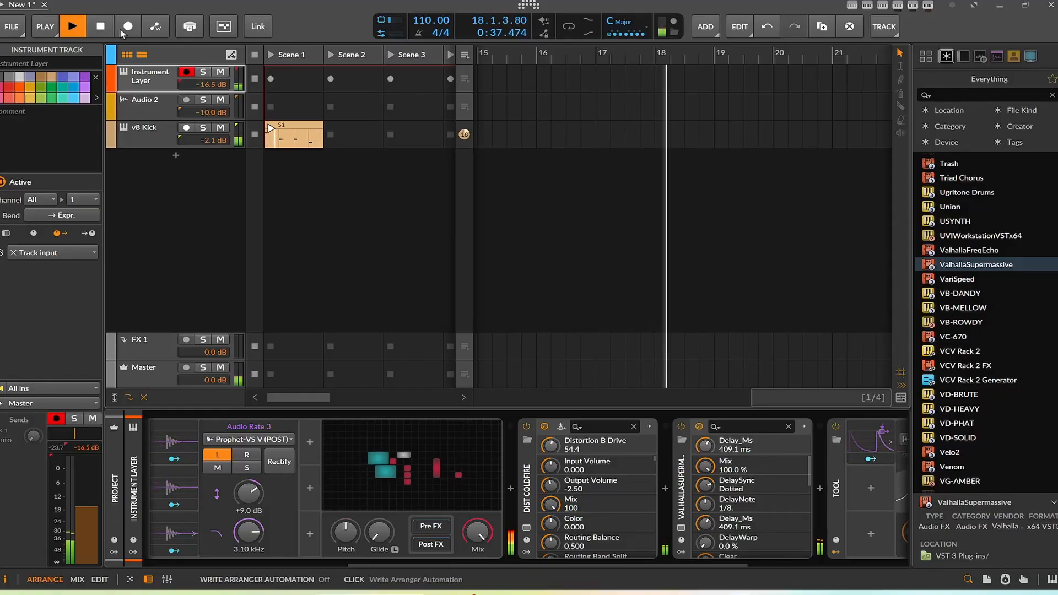
pyautogui.click(100, 28)
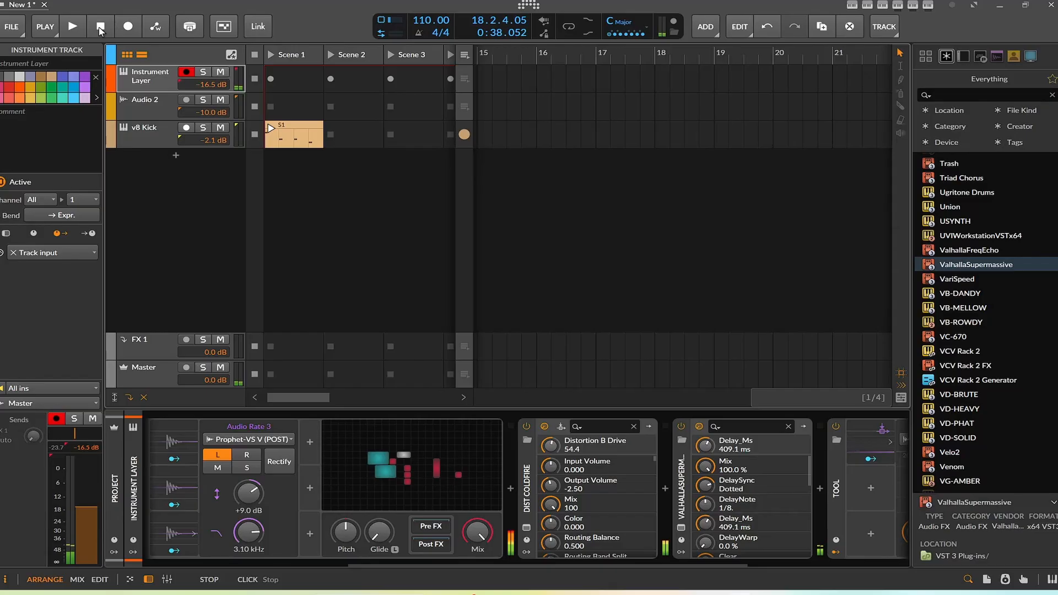
# Step: Reopen the FX Grid editor and scroll the device chain back to its start
pyautogui.click(393, 430)
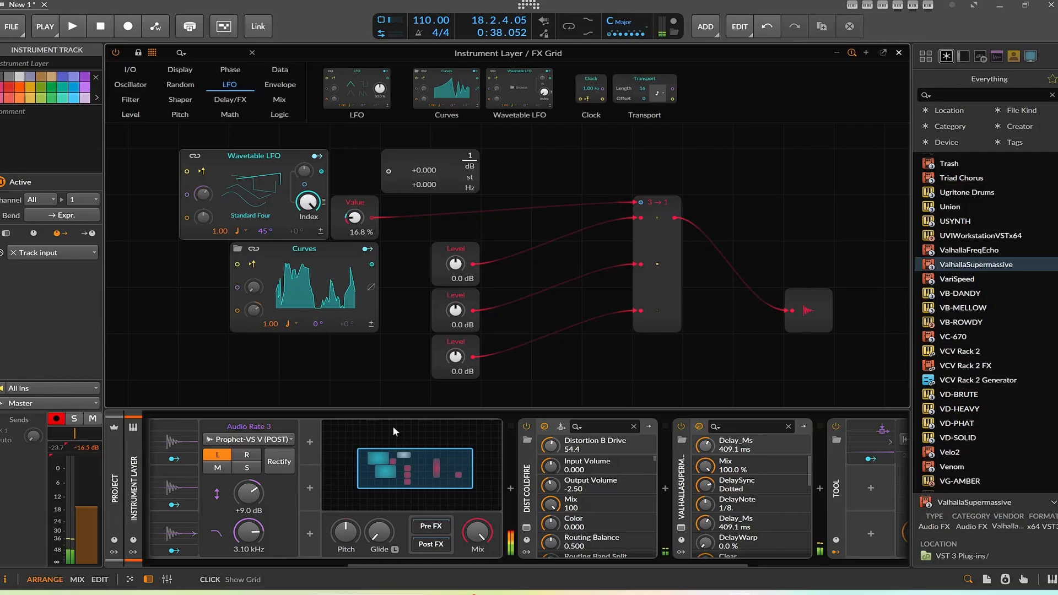
pyautogui.hscroll(-5, 393, 426)
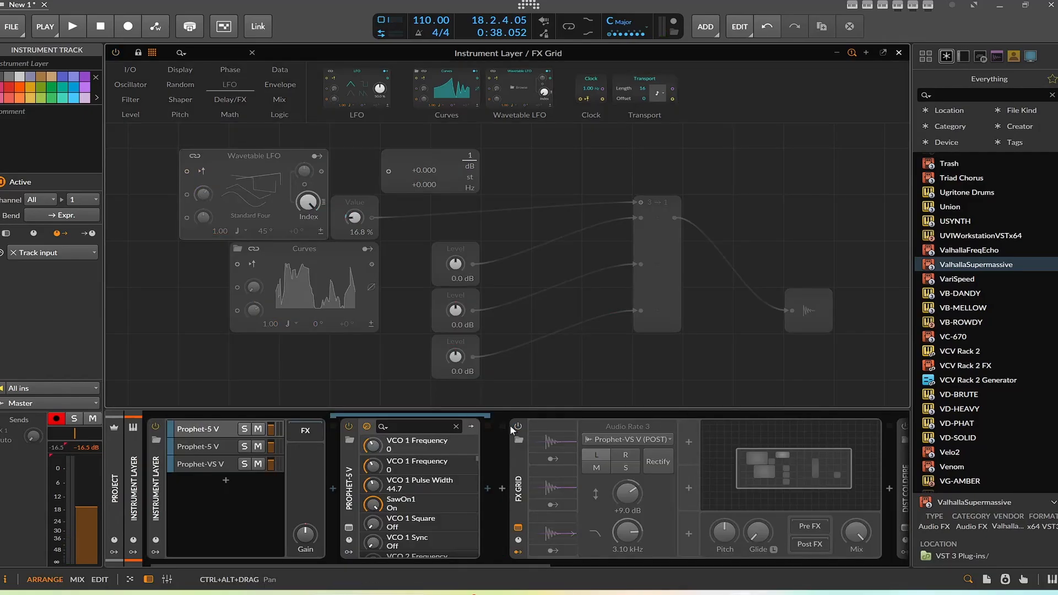